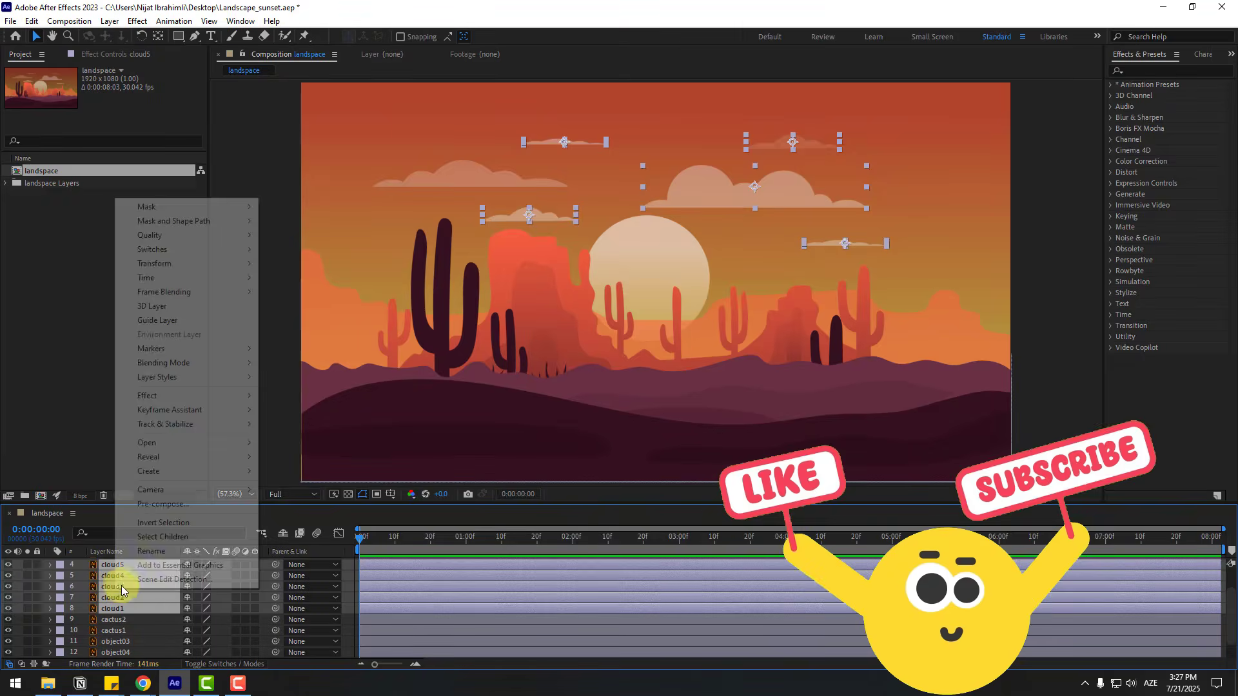
- Pre-compose the selected cloud layers as "clouds" and move that layer to the top of the landspace layer stack
{"action": "left_click", "coordinate": [152, 503]}
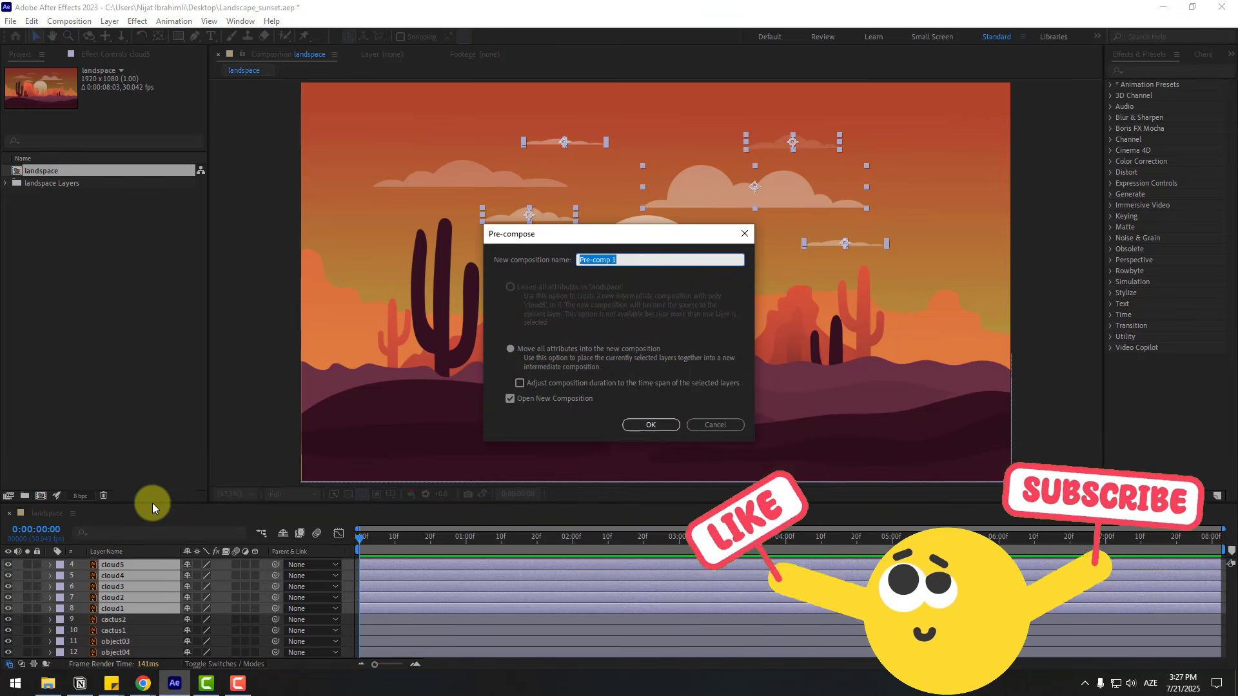
{"action": "type", "text": "clouds"}
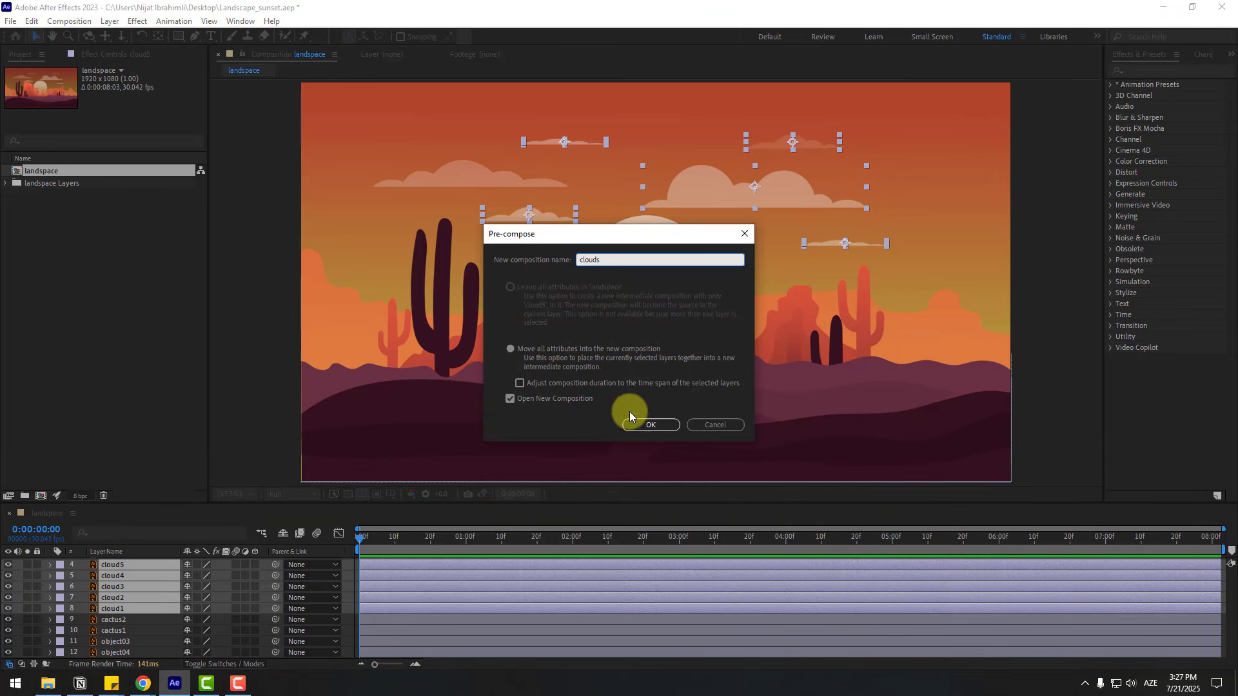
{"action": "left_click", "coordinate": [645, 425]}
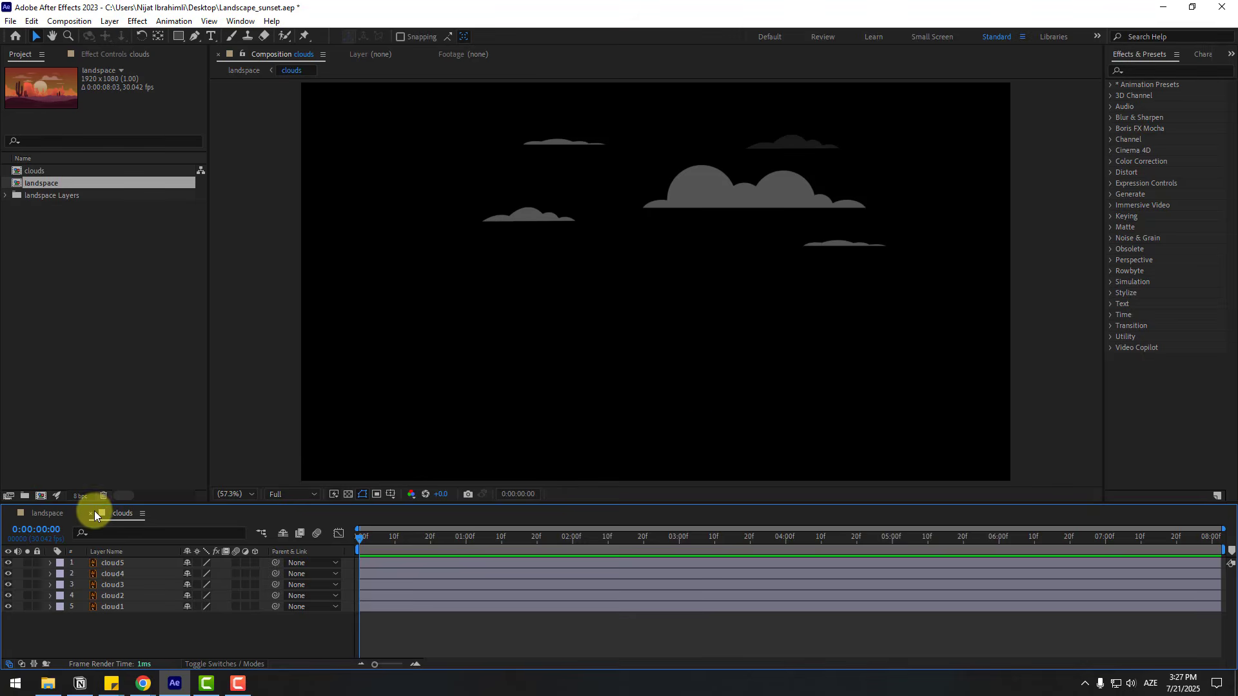
{"action": "left_click", "coordinate": [92, 513]}
{"action": "left_click_drag", "start_coordinate": [117, 586], "coordinate": [145, 560]}
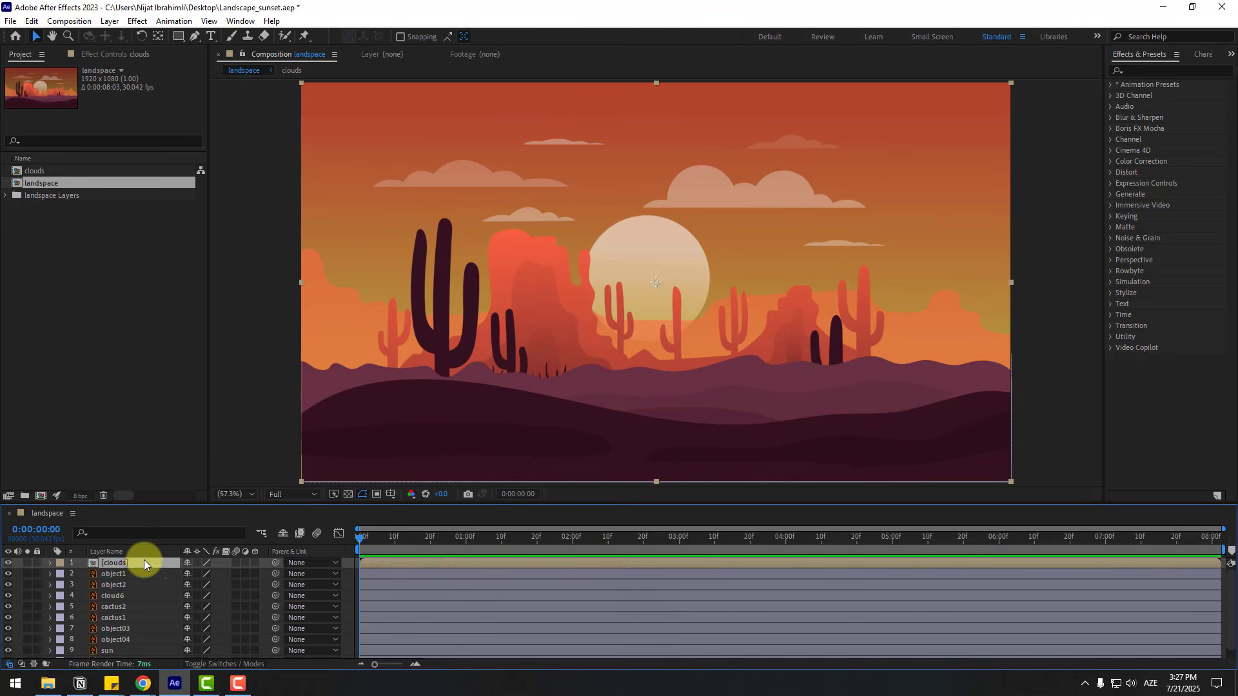
- Turn on 3D for the layers from object1 through sun and for the clouds layer, leaving BG as 2D
{"action": "left_click", "coordinate": [114, 644]}
{"action": "scroll", "coordinate": [120, 610], "scroll_direction": "up", "scroll_amount": 1}
{"action": "left_click", "coordinate": [109, 576], "text": "shift"}
{"action": "scroll", "coordinate": [107, 635], "scroll_direction": "down", "scroll_amount": 1}
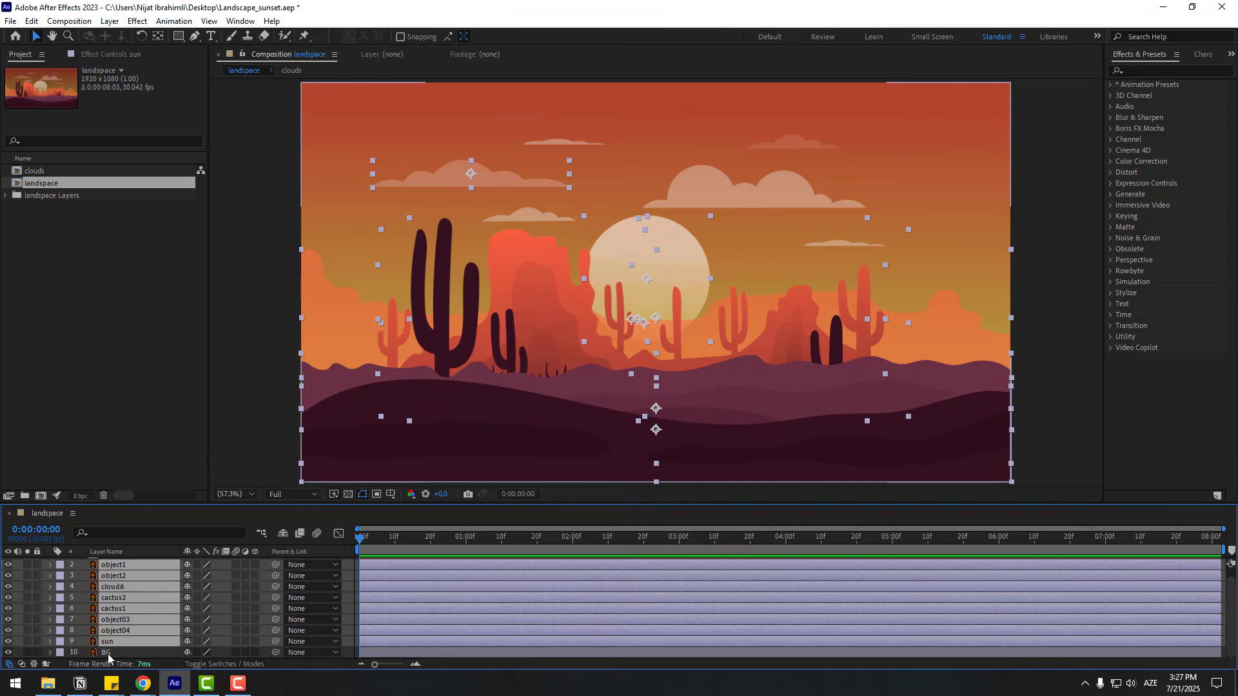
{"action": "scroll", "coordinate": [161, 613], "scroll_direction": "up", "scroll_amount": 1}
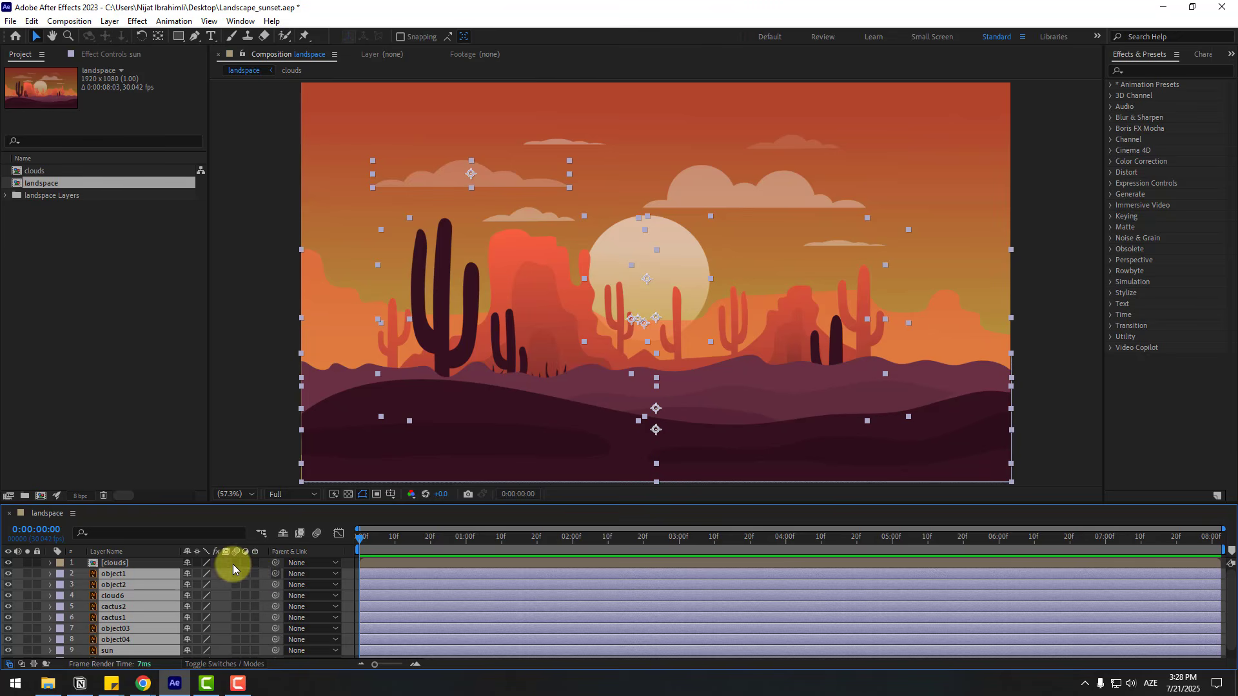
{"action": "left_click", "coordinate": [207, 664]}
{"action": "left_click", "coordinate": [207, 664]}
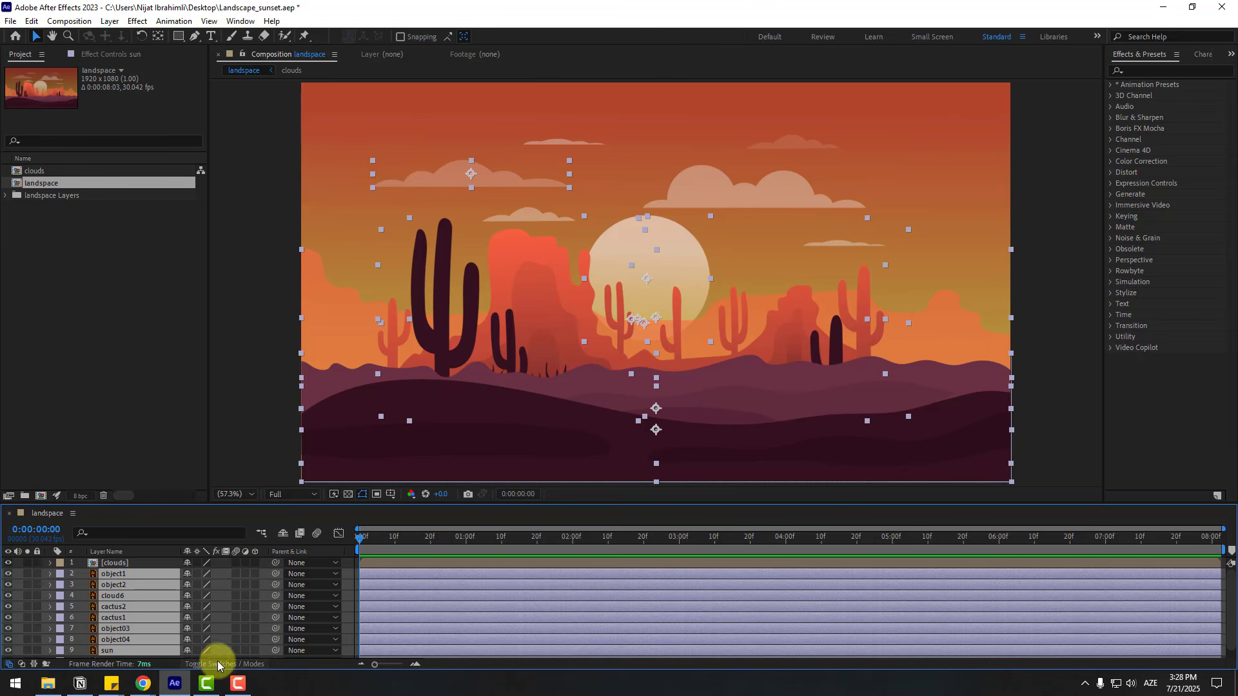
{"action": "left_click", "coordinate": [254, 574]}
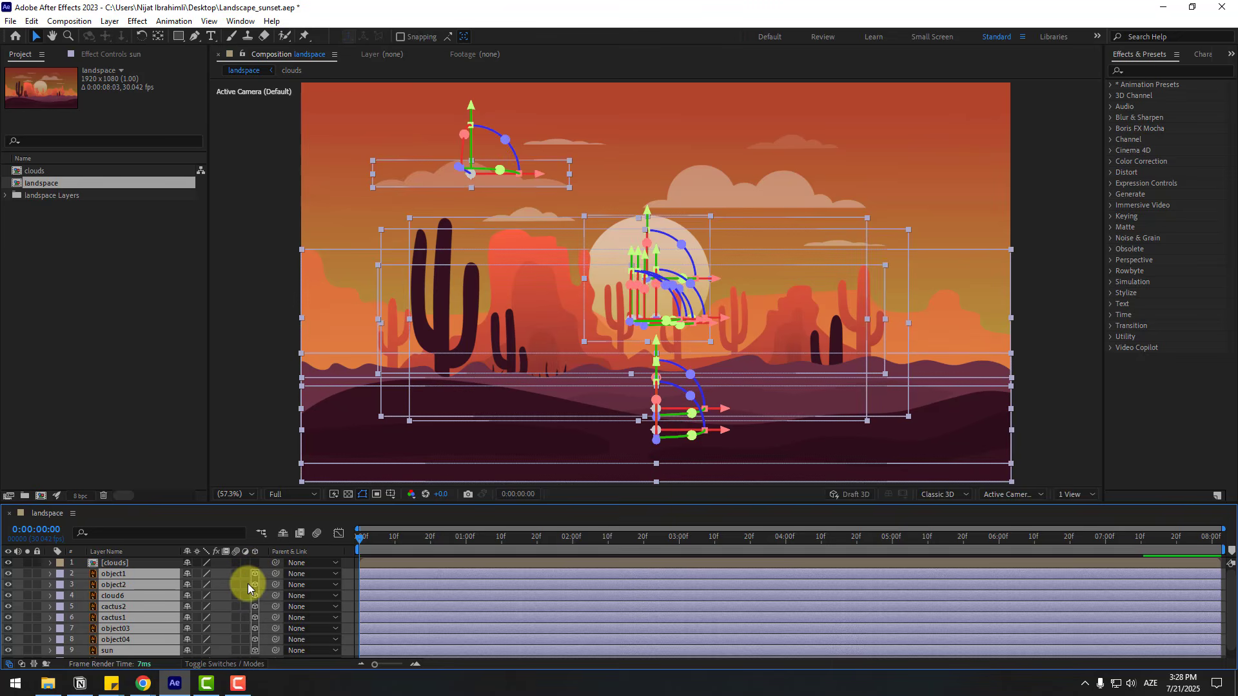
{"action": "left_click", "coordinate": [121, 564]}
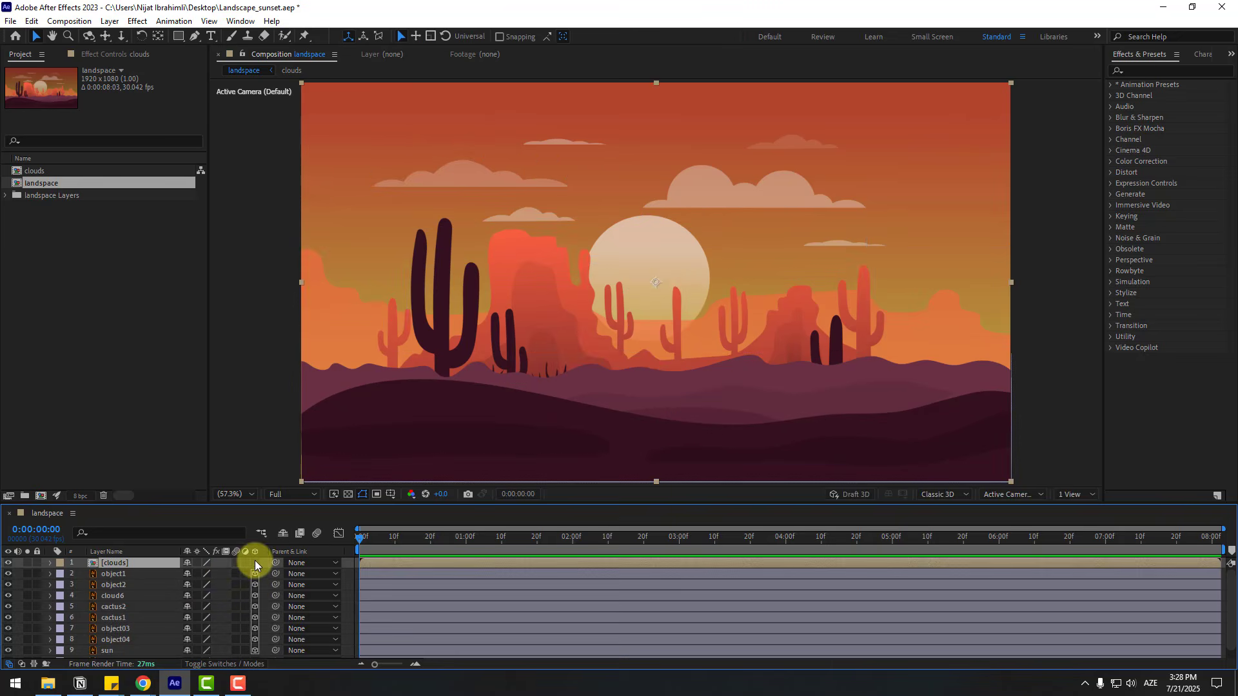
{"action": "left_click", "coordinate": [253, 562]}
- Check the BG layer in isolation, restore the other layers, and lock BG
{"action": "scroll", "coordinate": [127, 610], "scroll_direction": "down", "scroll_amount": 1}
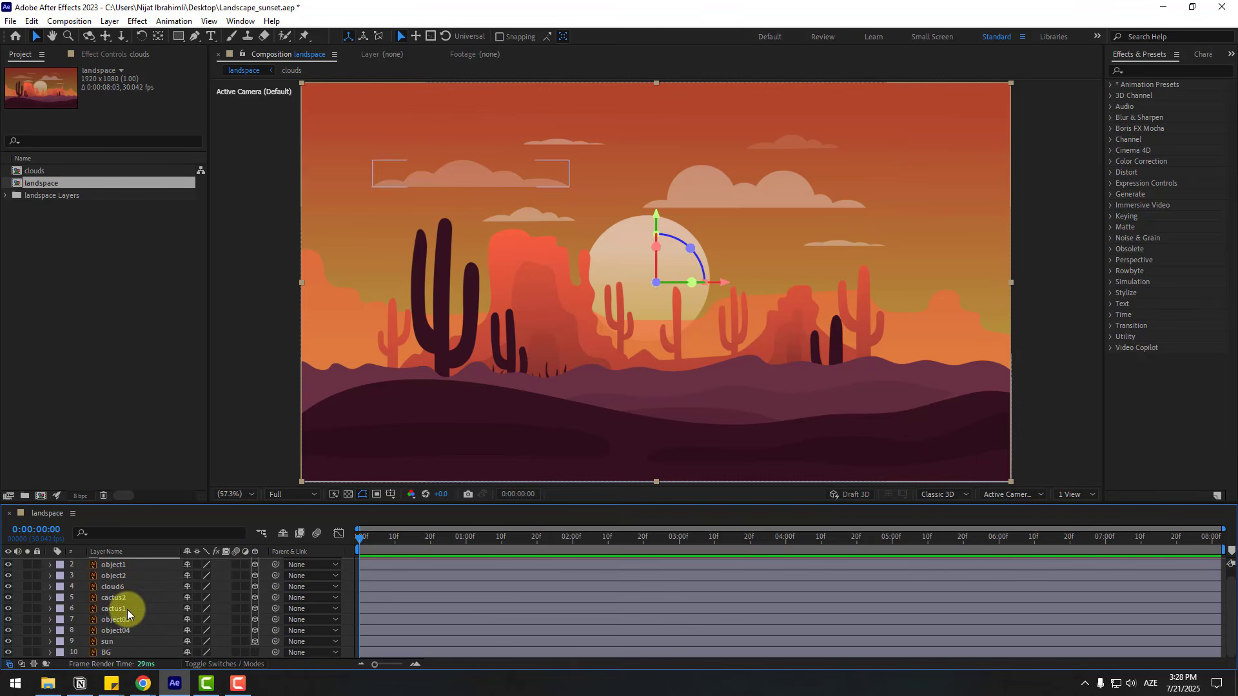
{"action": "left_click", "coordinate": [107, 651]}
{"action": "left_click", "coordinate": [28, 653]}
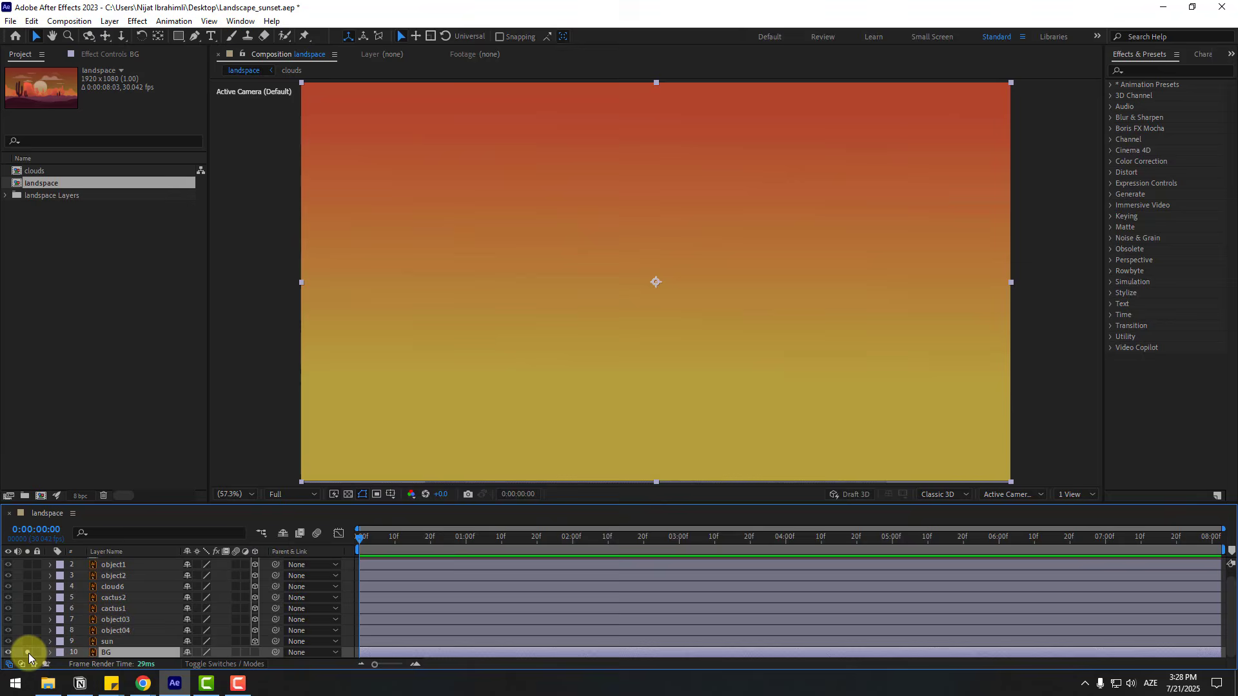
{"action": "left_click", "coordinate": [30, 653]}
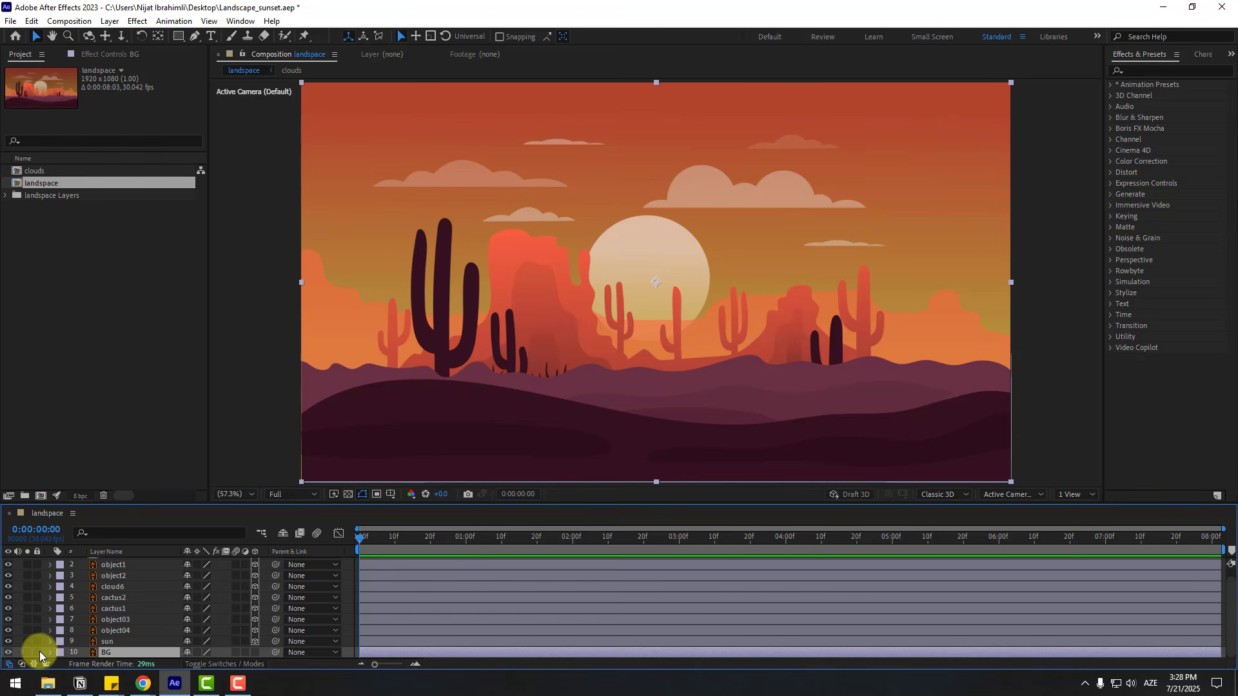
{"action": "left_click", "coordinate": [39, 652]}
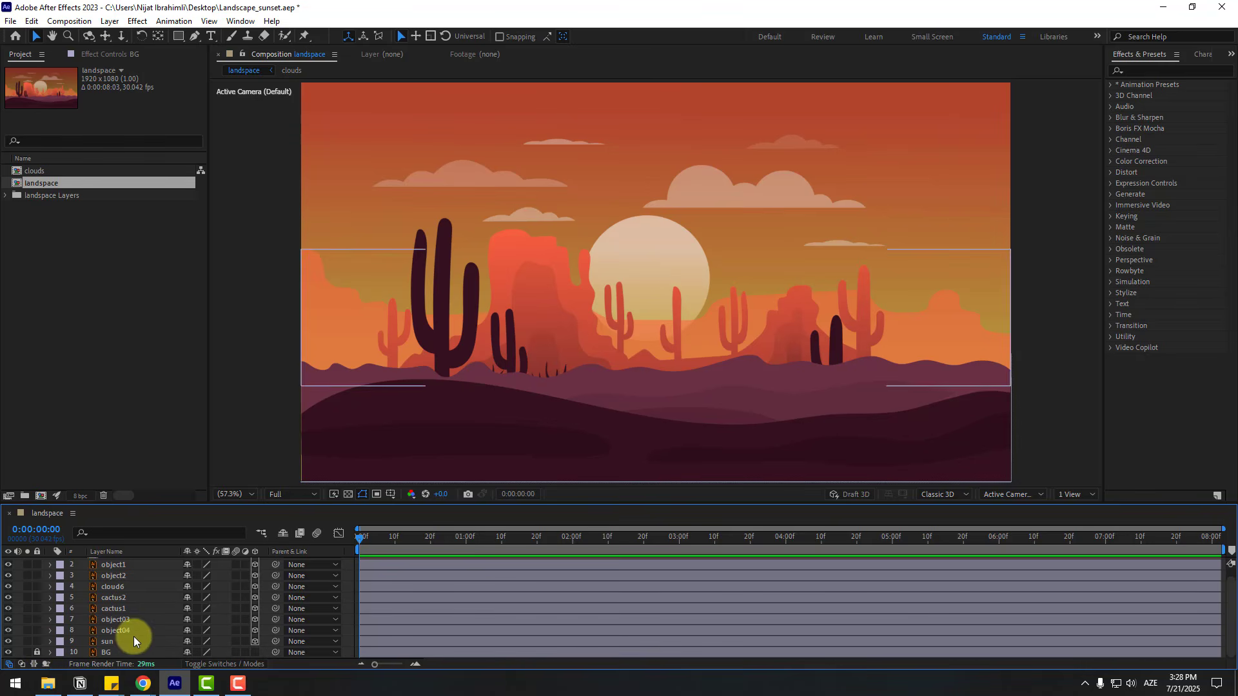
- Select all the 3D layers from sun up to clouds and switch the composition view to Top
{"action": "left_click", "coordinate": [107, 645]}
{"action": "scroll", "coordinate": [113, 635], "scroll_direction": "up", "scroll_amount": 1}
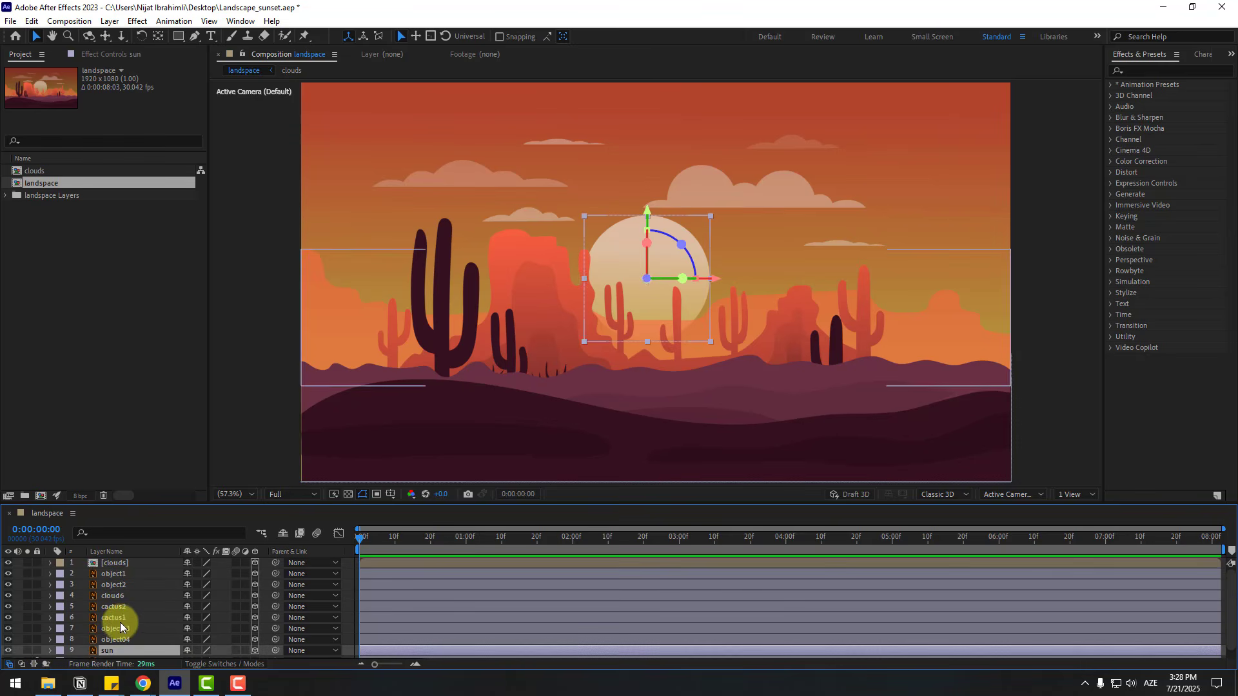
{"action": "left_click", "coordinate": [119, 563], "text": "shift"}
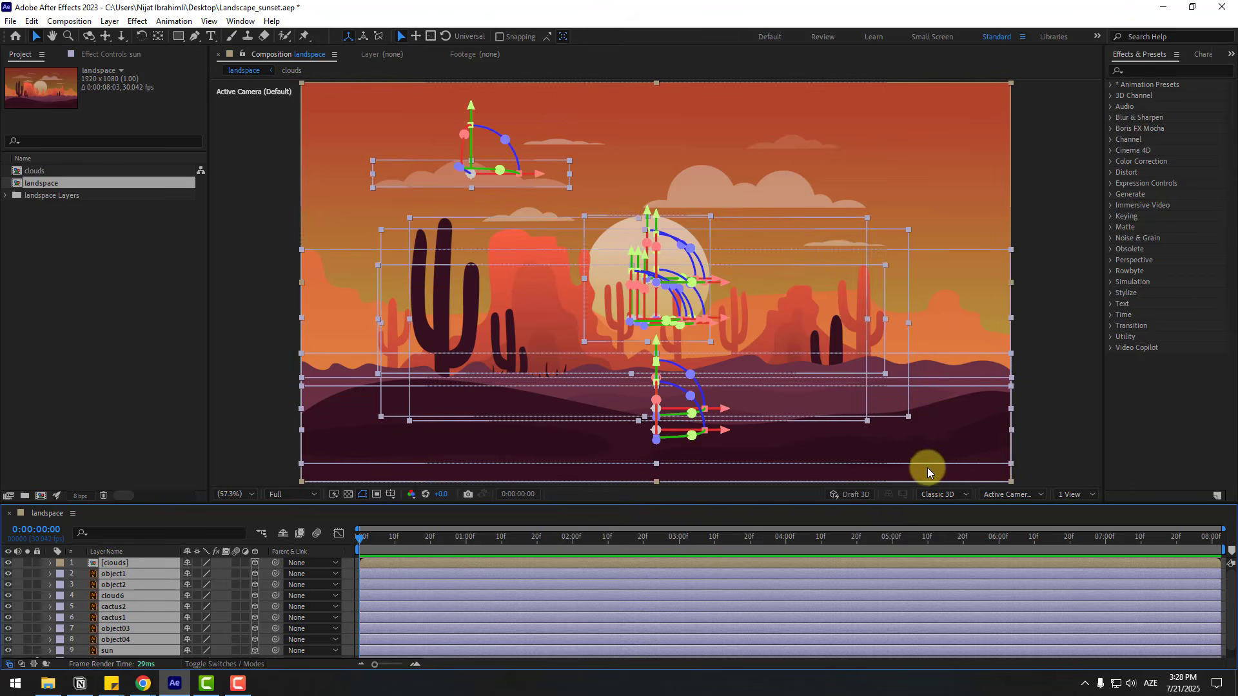
{"action": "left_click", "coordinate": [1010, 494]}
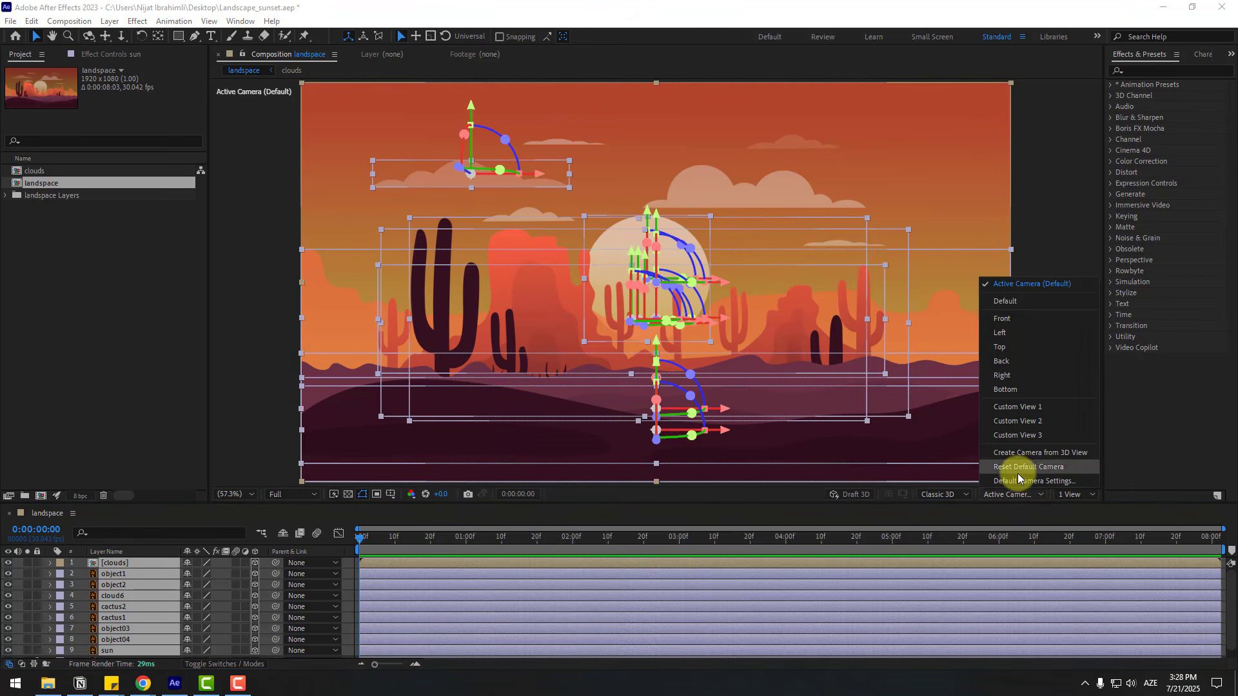
{"action": "left_click", "coordinate": [1012, 348]}
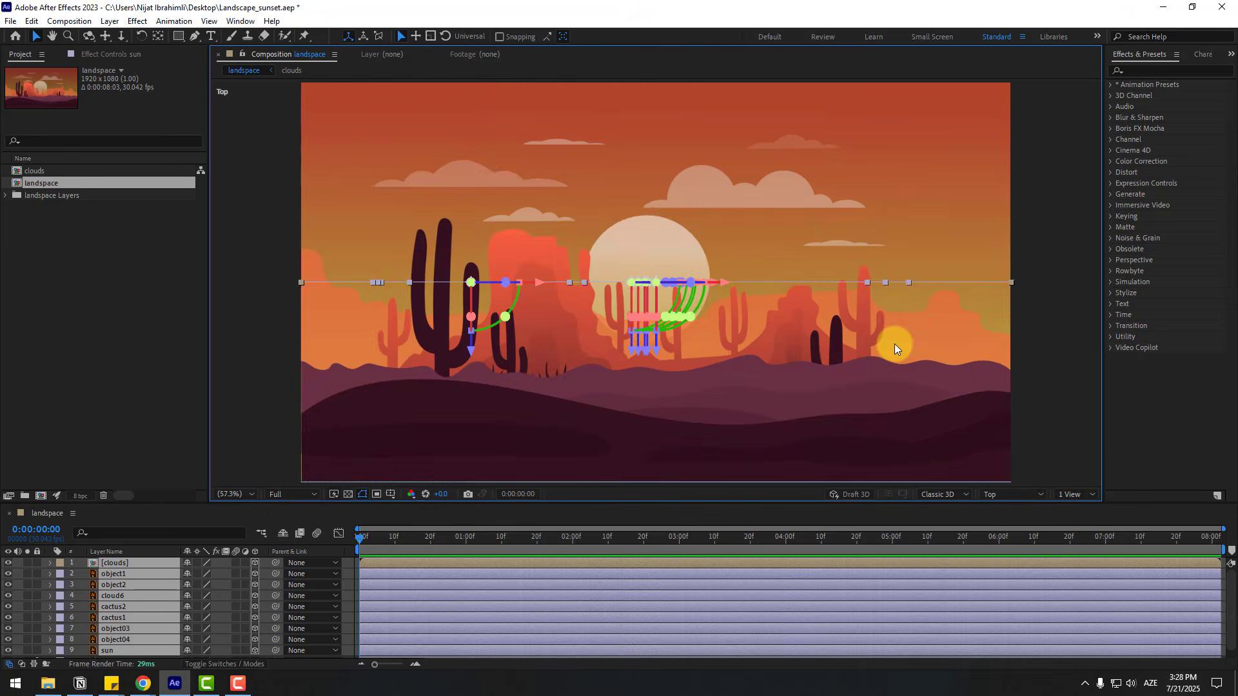
- Enlarge the timeline area and open a second composition viewer beside the Top view
{"action": "left_click_drag", "start_coordinate": [273, 503], "coordinate": [288, 406]}
{"action": "left_click", "coordinate": [126, 606]}
{"action": "right_click", "coordinate": [125, 606]}
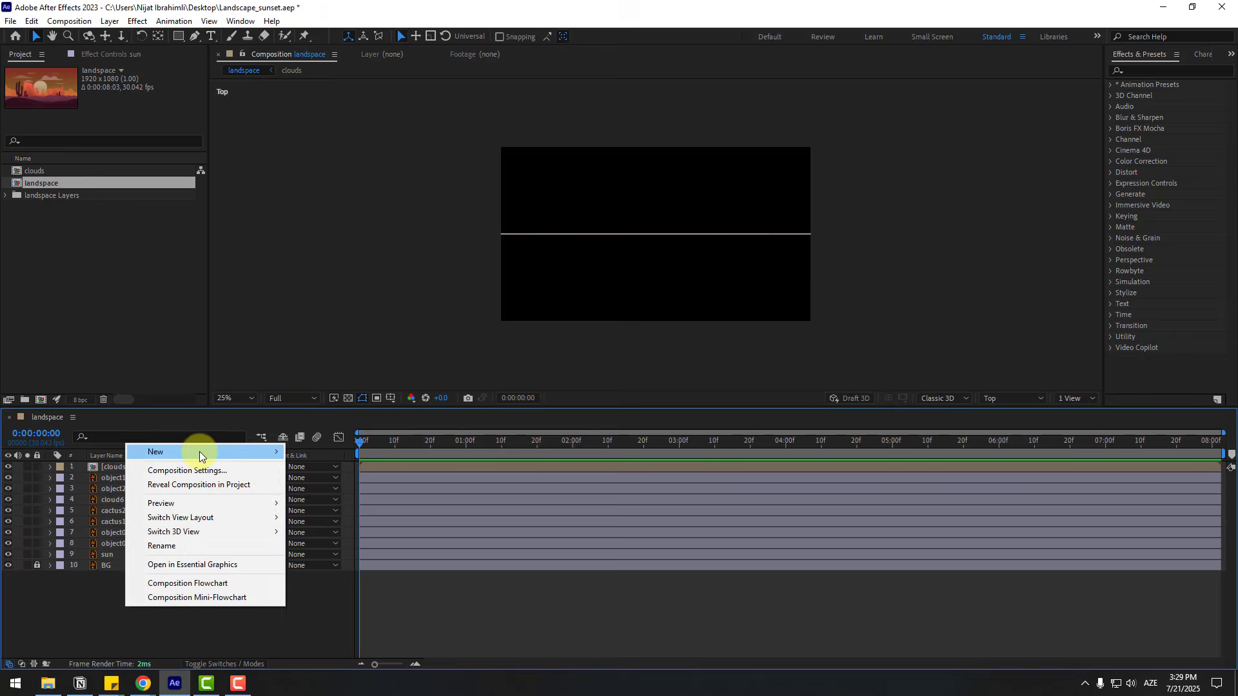
{"action": "mouse_move", "coordinate": [199, 451]}
{"action": "left_click", "coordinate": [317, 454]}
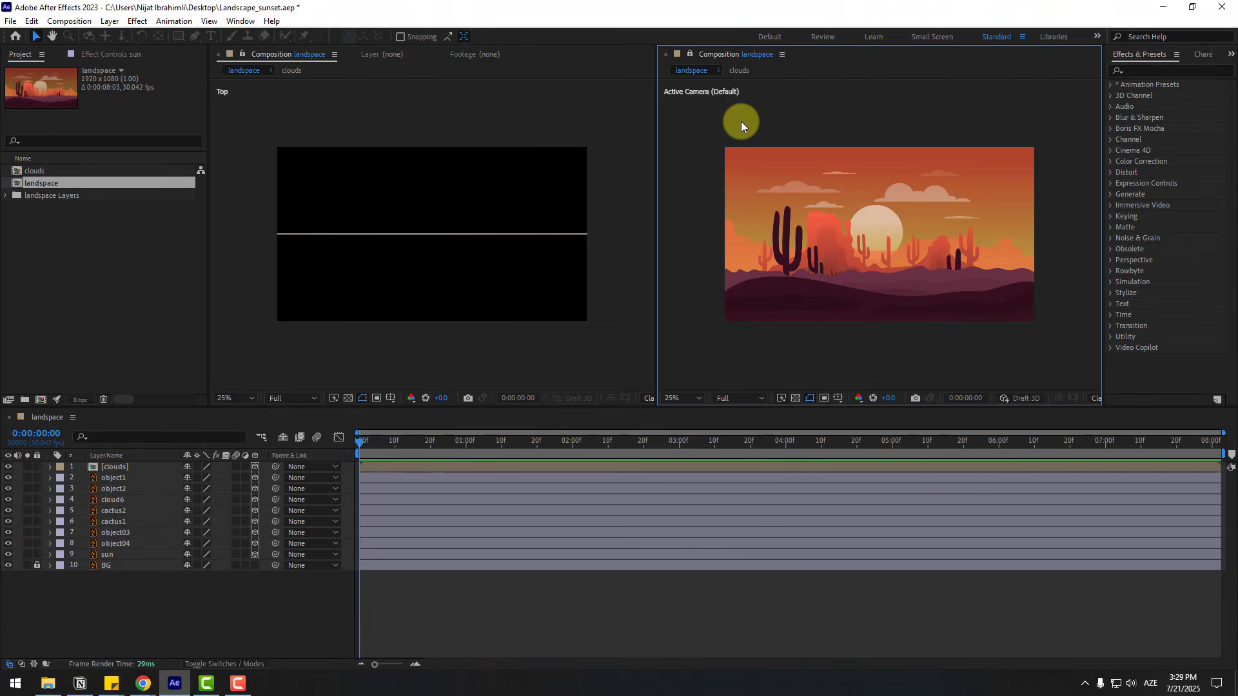
{"action": "left_click", "coordinate": [361, 102]}
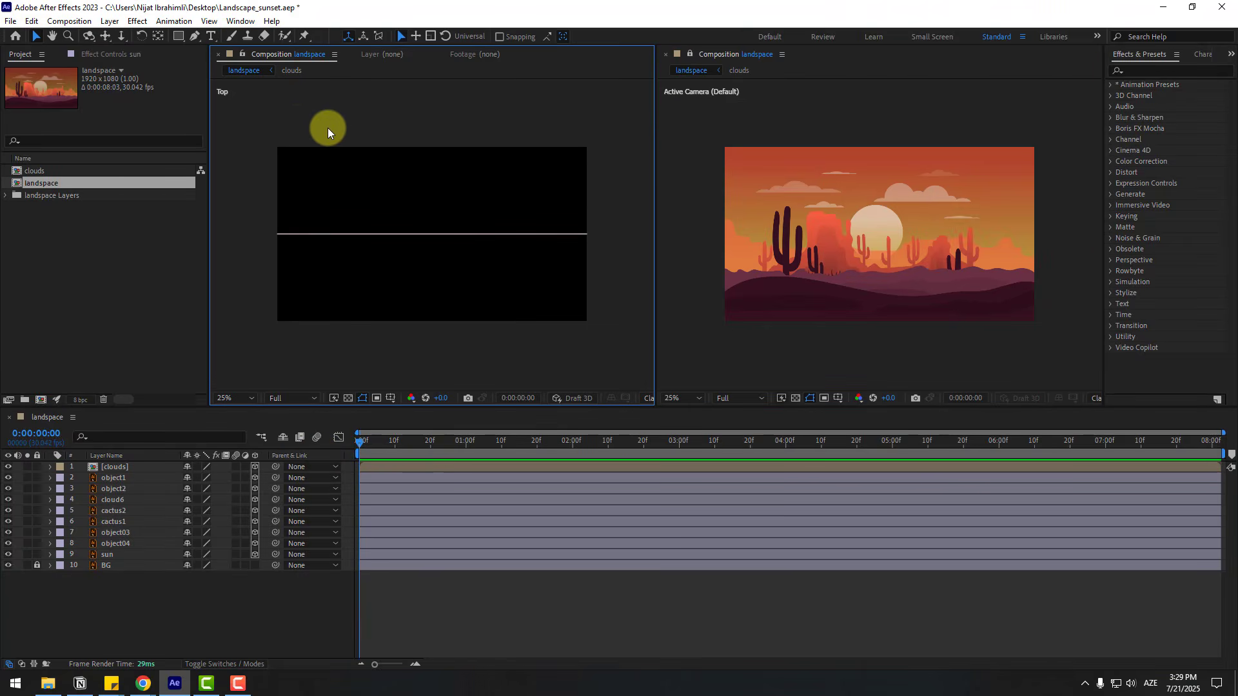
{"action": "left_click", "coordinate": [732, 124]}
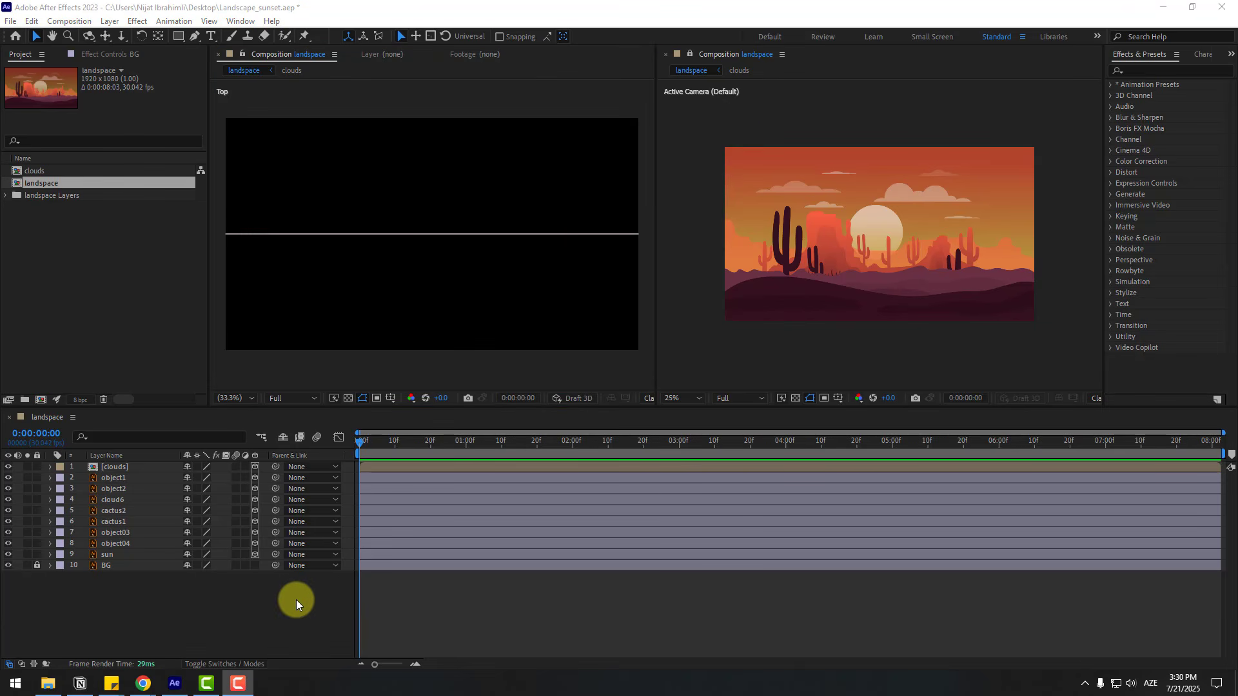
- Create a two-node camera with the 50mm preset in the landspace composition
{"action": "right_click", "coordinate": [152, 616]}
{"action": "mouse_move", "coordinate": [230, 459]}
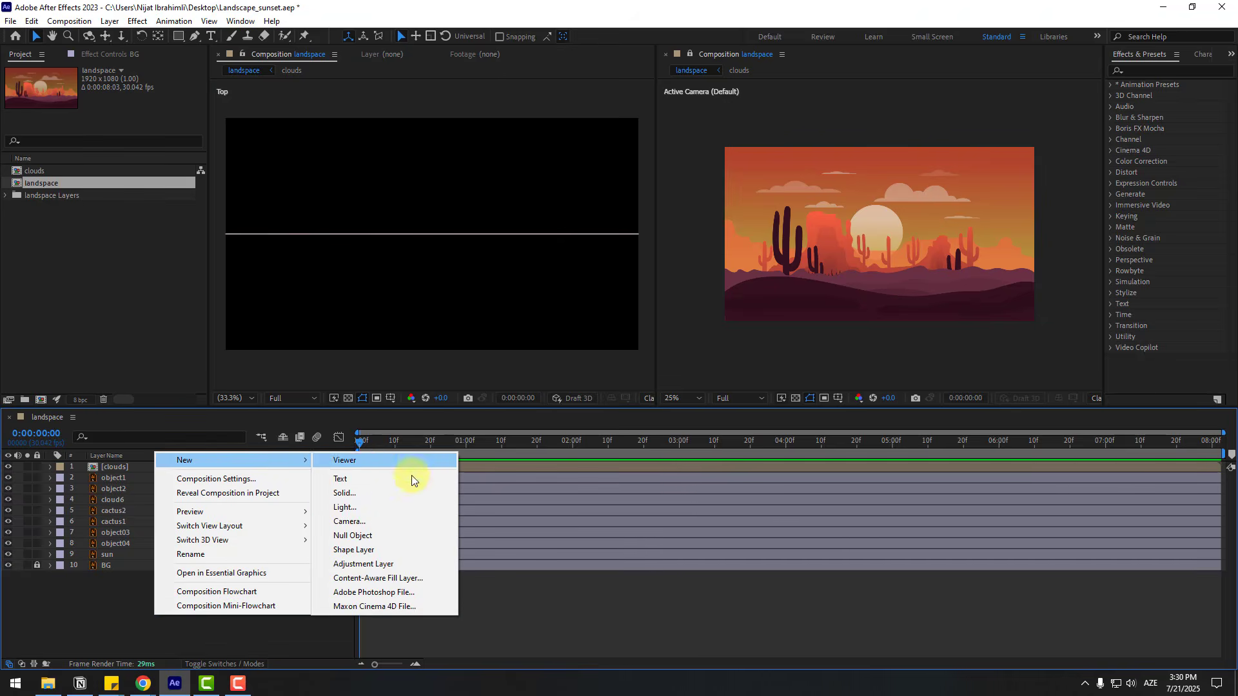
{"action": "left_click", "coordinate": [359, 522]}
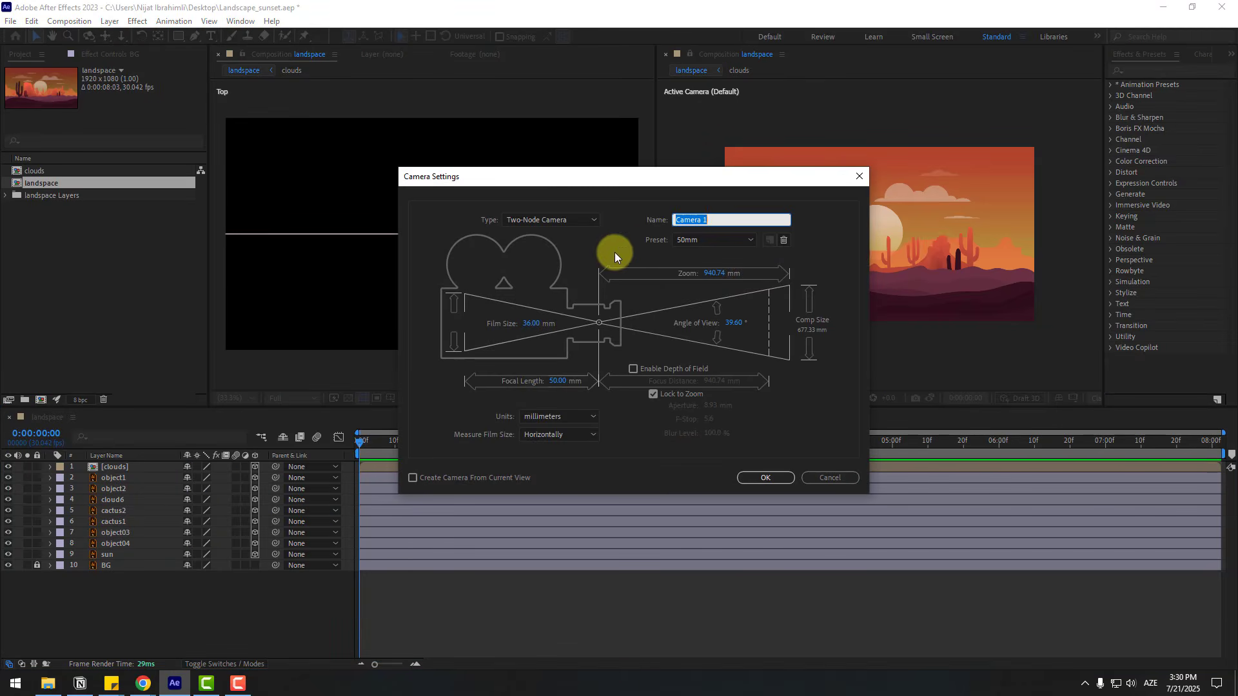
{"action": "left_click", "coordinate": [706, 247]}
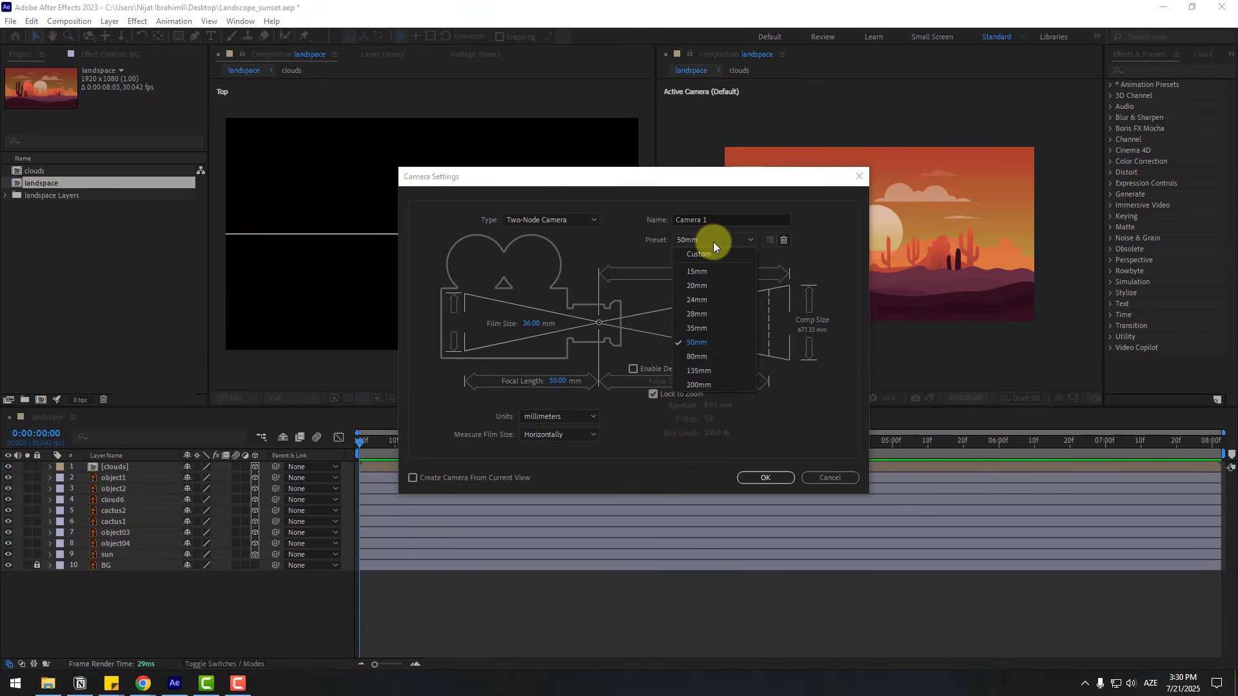
{"action": "left_click", "coordinate": [690, 346]}
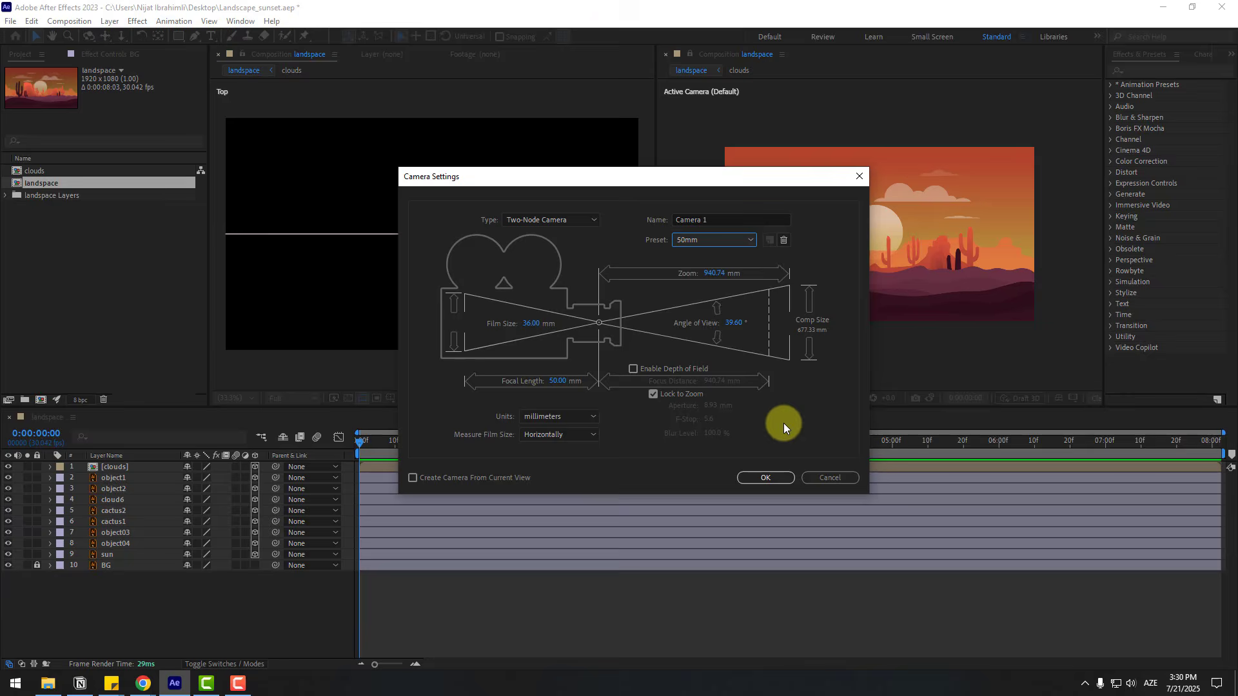
{"action": "left_click", "coordinate": [776, 481]}
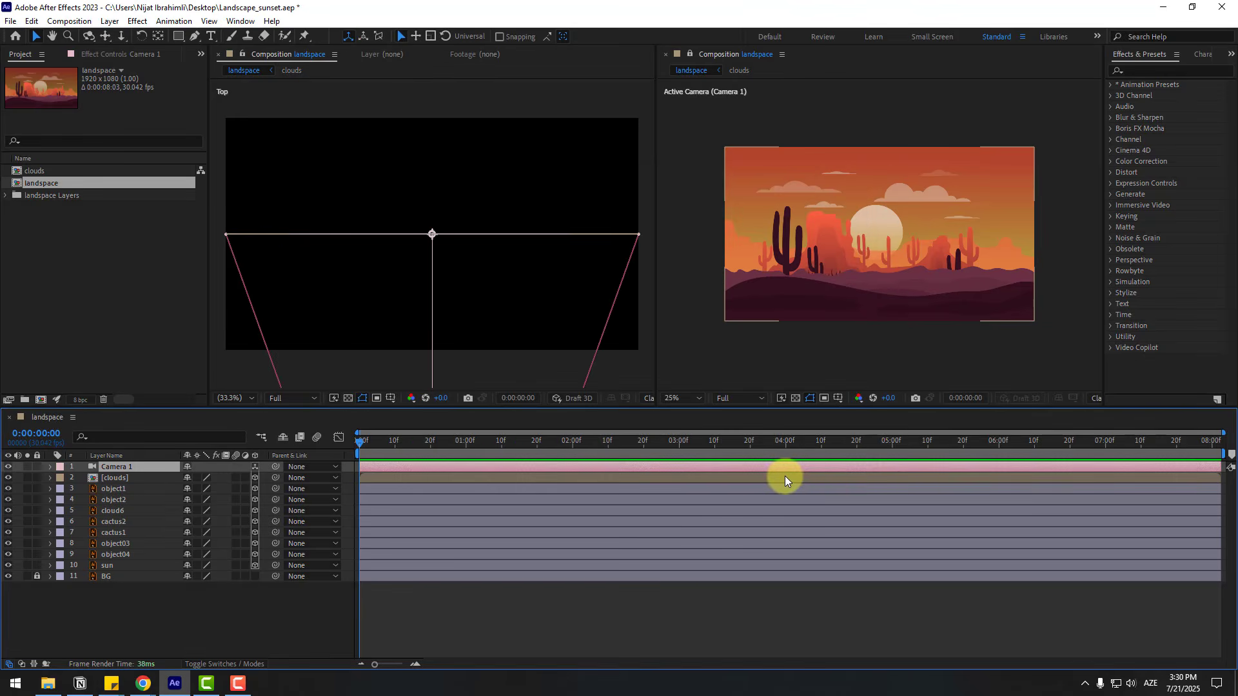
- Create an orbit null for Camera 1 and center the null's anchor point
{"action": "right_click", "coordinate": [114, 467]}
{"action": "mouse_move", "coordinate": [213, 375]}
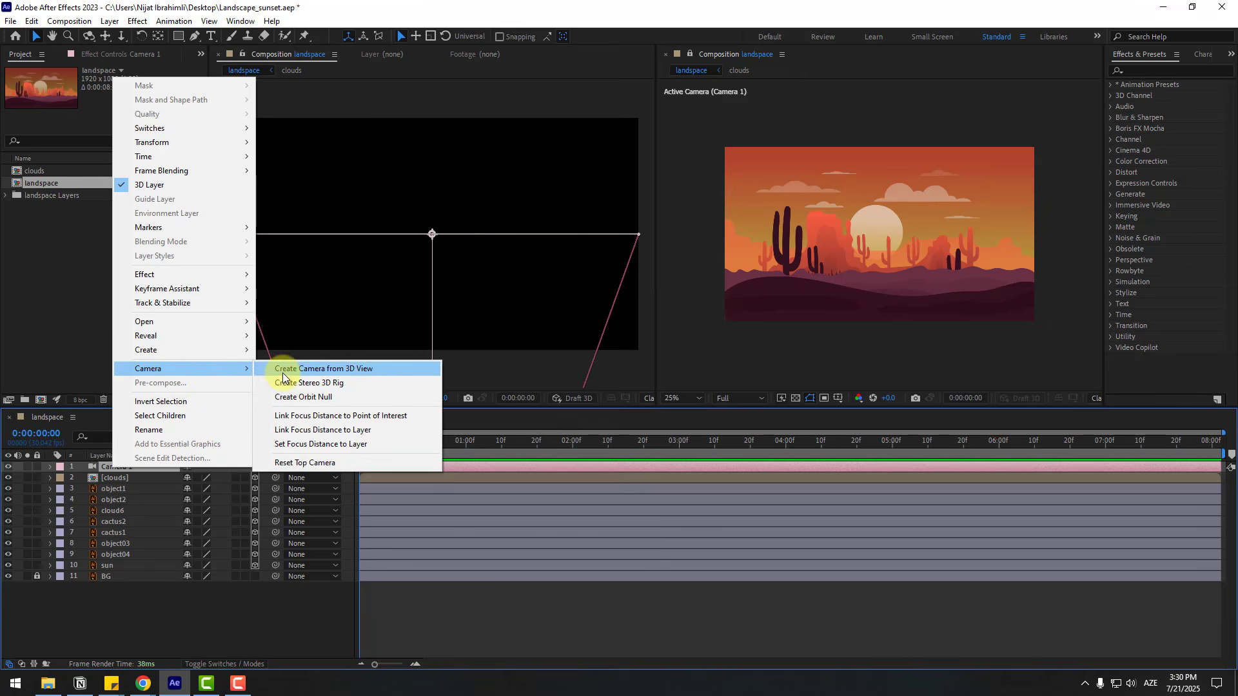
{"action": "left_click", "coordinate": [303, 398]}
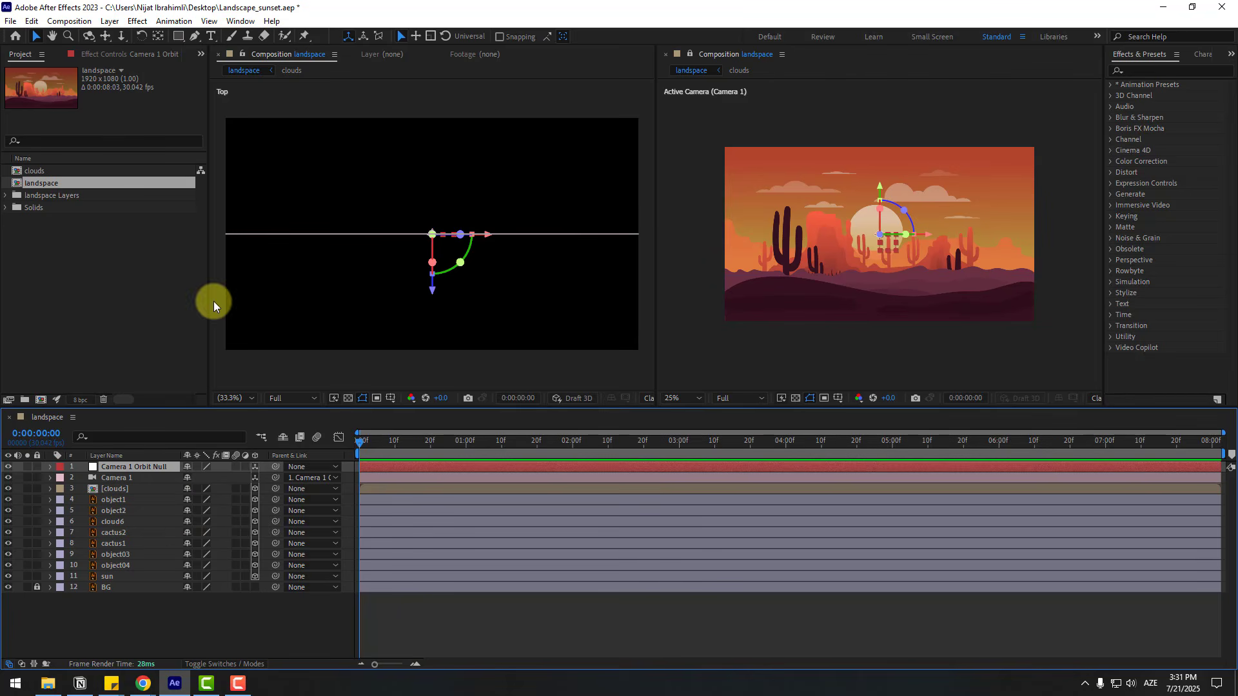
{"action": "left_click", "coordinate": [159, 36]}
{"action": "left_click", "coordinate": [33, 36]}
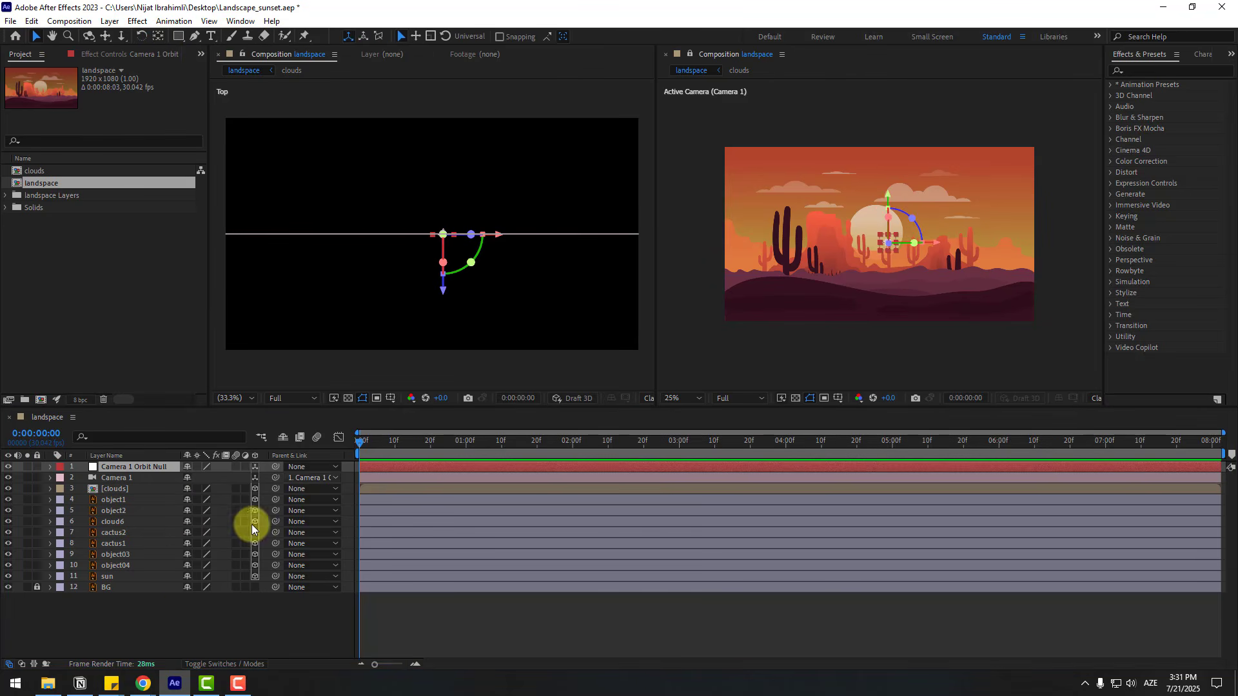
- Push the sun layer back in depth by setting its Z position to 9290
{"action": "left_click", "coordinate": [106, 623]}
{"action": "left_click", "coordinate": [109, 580]}
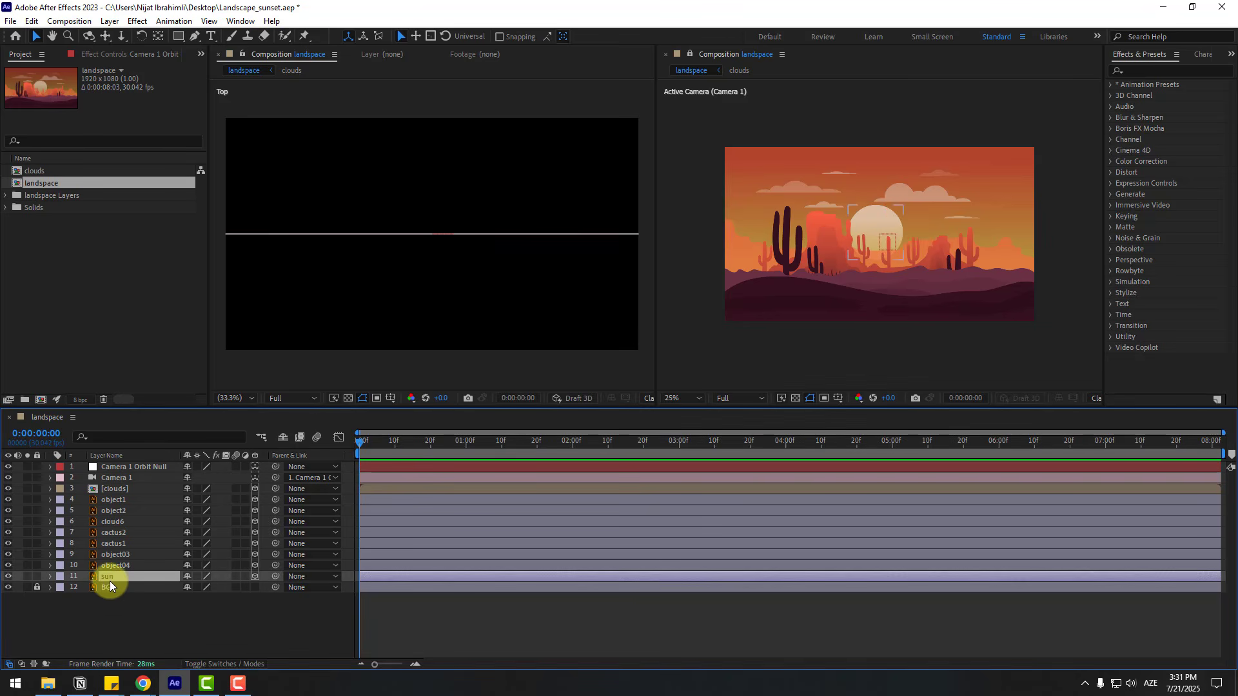
{"action": "scroll", "coordinate": [323, 280], "scroll_direction": "down", "scroll_amount": 4}
{"action": "scroll", "coordinate": [332, 277], "scroll_direction": "down", "scroll_amount": 1}
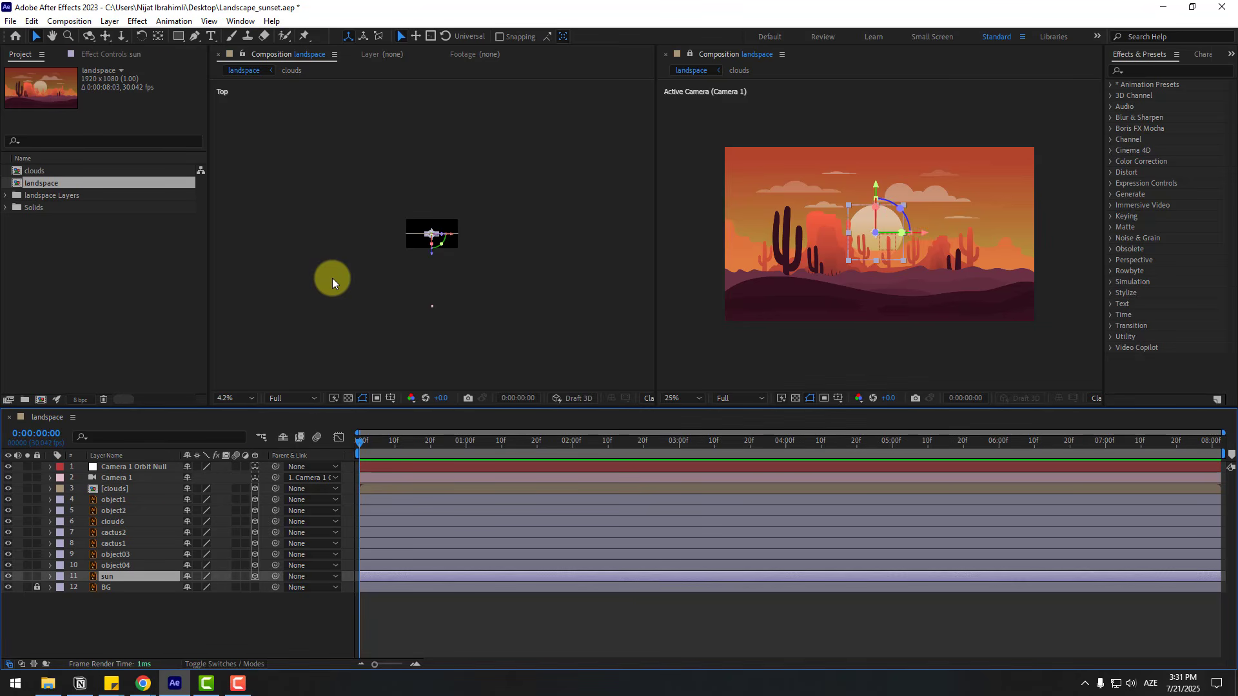
{"action": "key", "text": "p"}
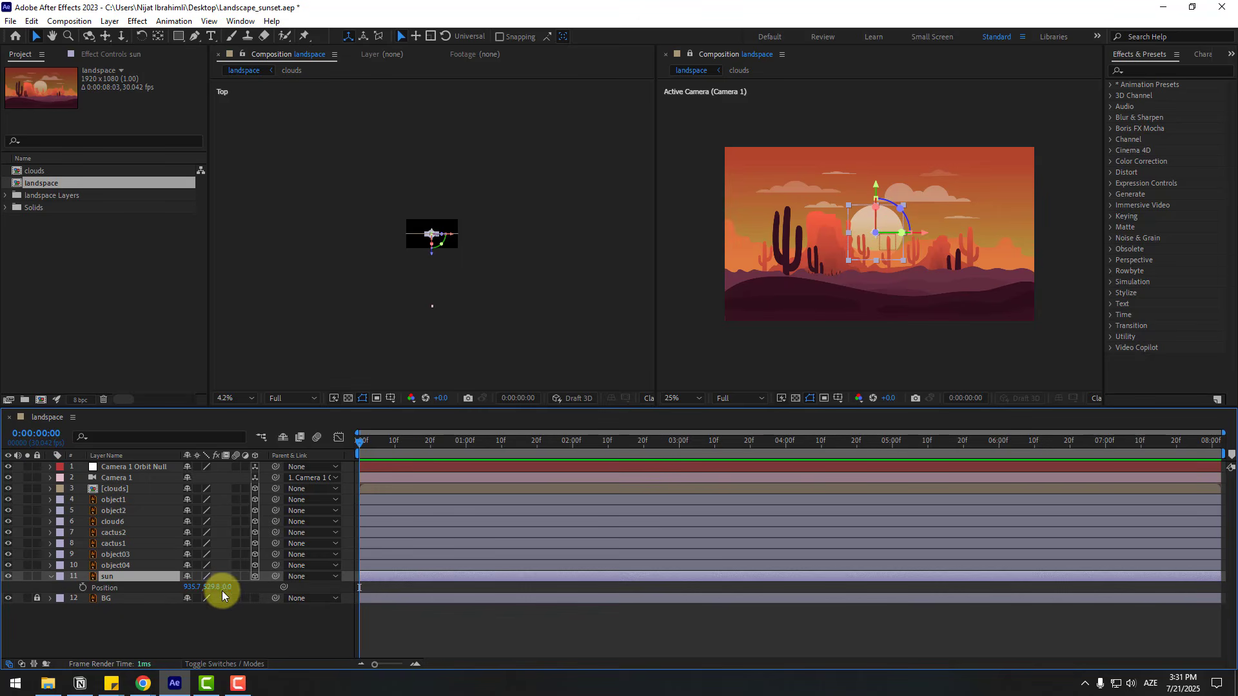
{"action": "left_click_drag", "start_coordinate": [232, 587], "coordinate": [452, 541]}
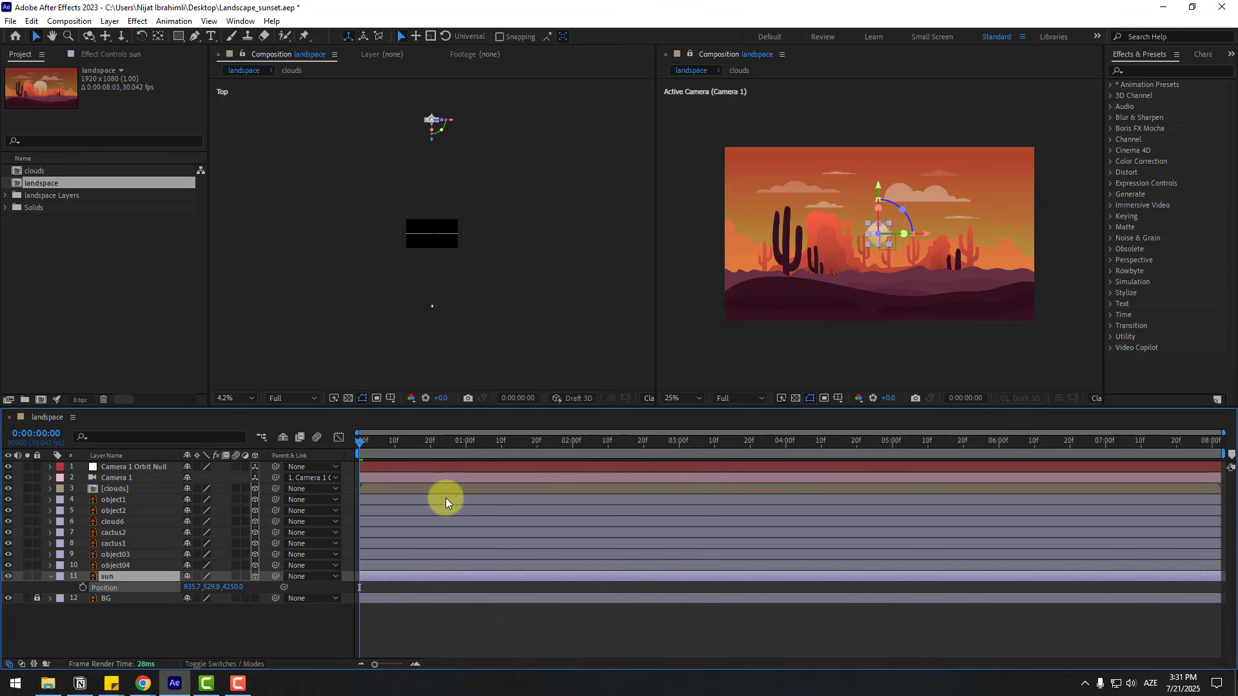
{"action": "scroll", "coordinate": [364, 253], "scroll_direction": "down", "scroll_amount": 1}
{"action": "left_click_drag", "start_coordinate": [251, 588], "coordinate": [516, 534]}
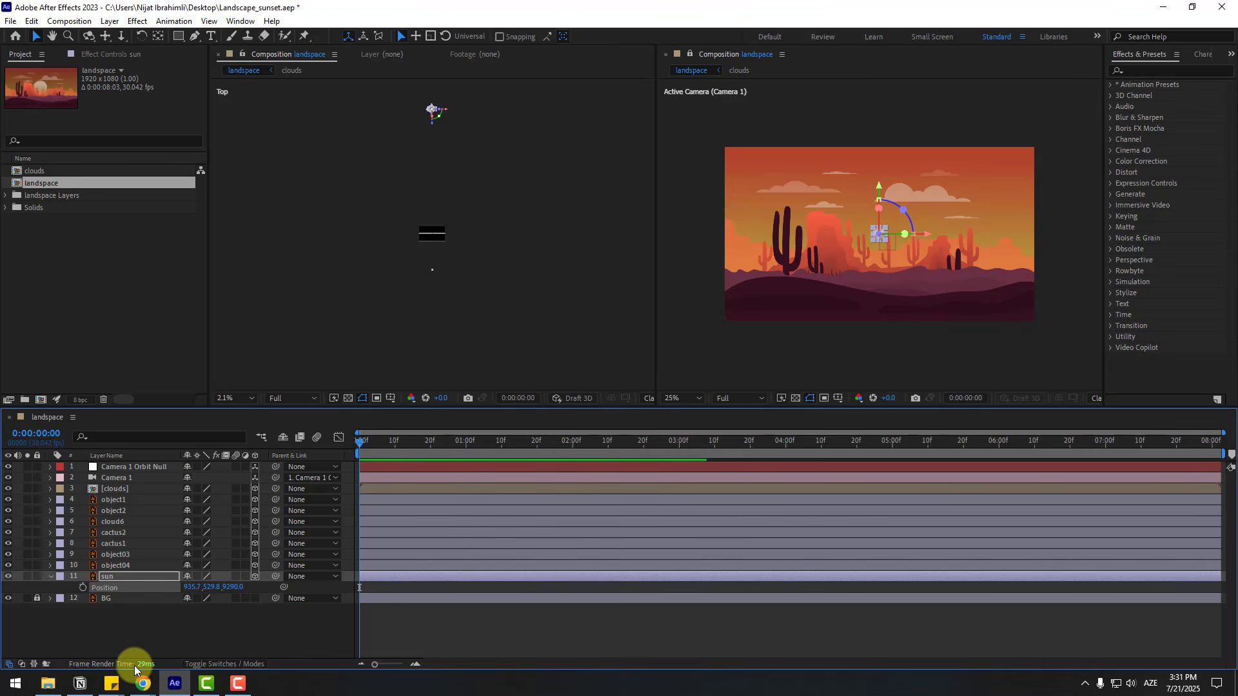
{"action": "left_click", "coordinate": [126, 625]}
- Push the object04 layer back in depth by setting its Z position to 7740
{"action": "left_click", "coordinate": [125, 566]}
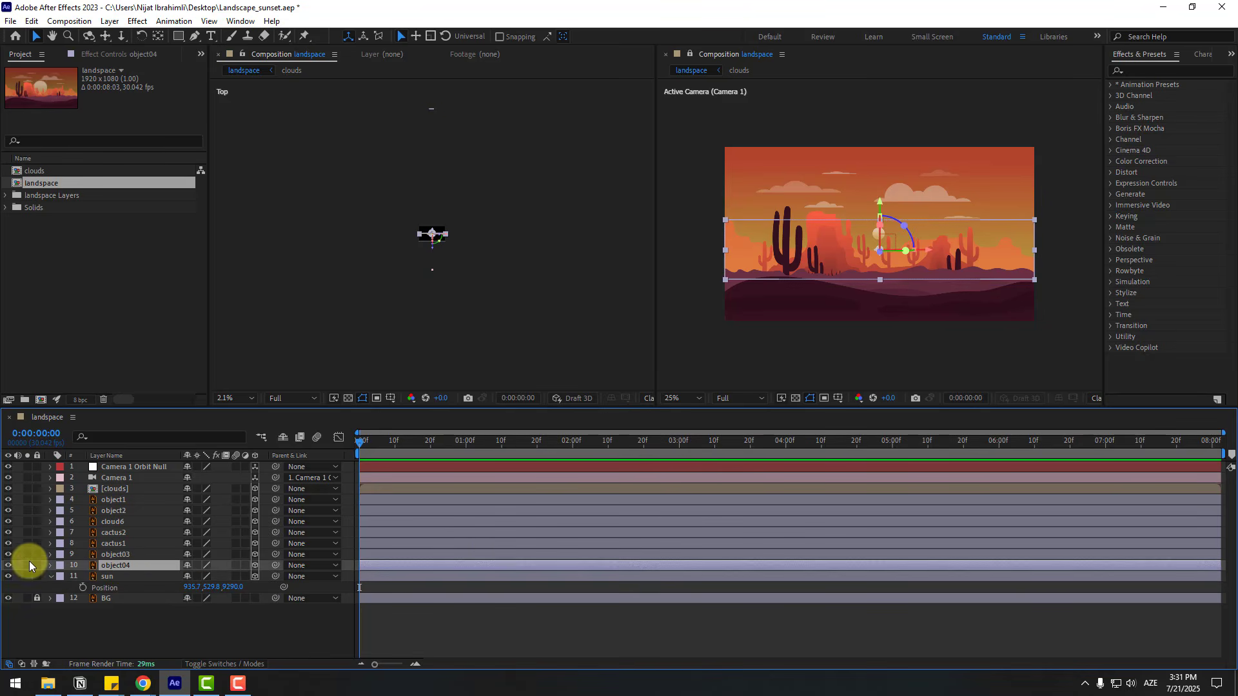
{"action": "left_click", "coordinate": [10, 566]}
{"action": "left_click", "coordinate": [9, 566]}
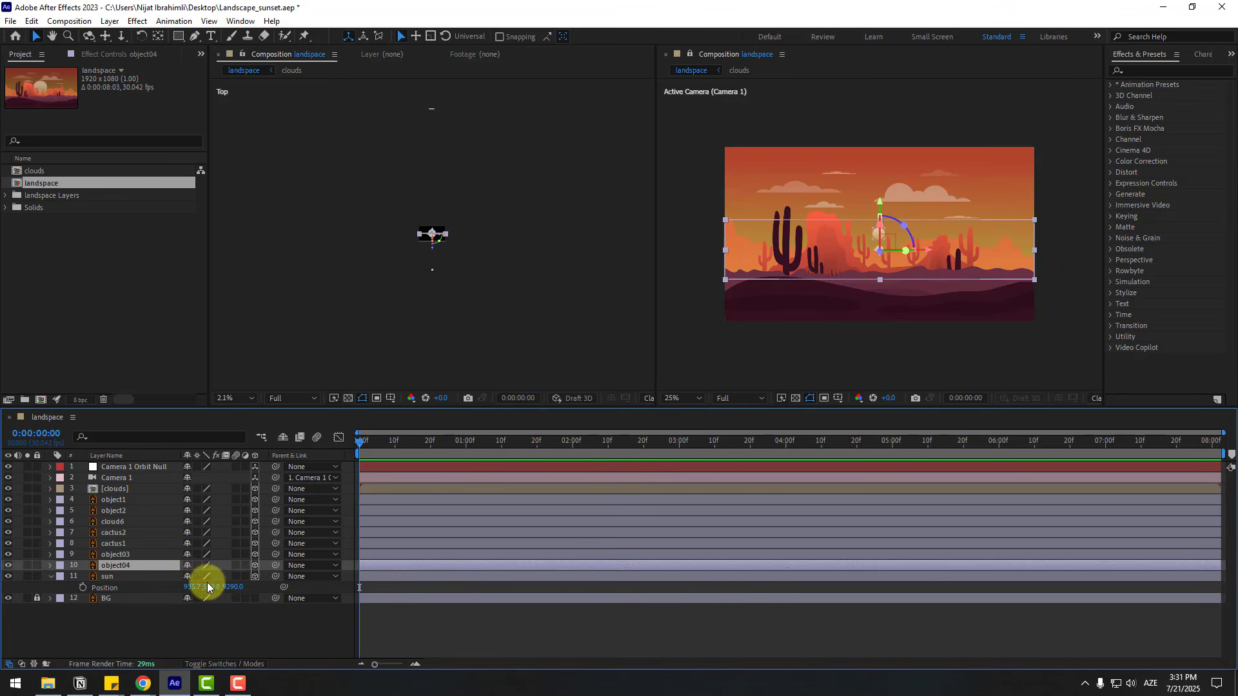
{"action": "key", "text": "p"}
{"action": "left_click_drag", "start_coordinate": [251, 576], "coordinate": [652, 499]}
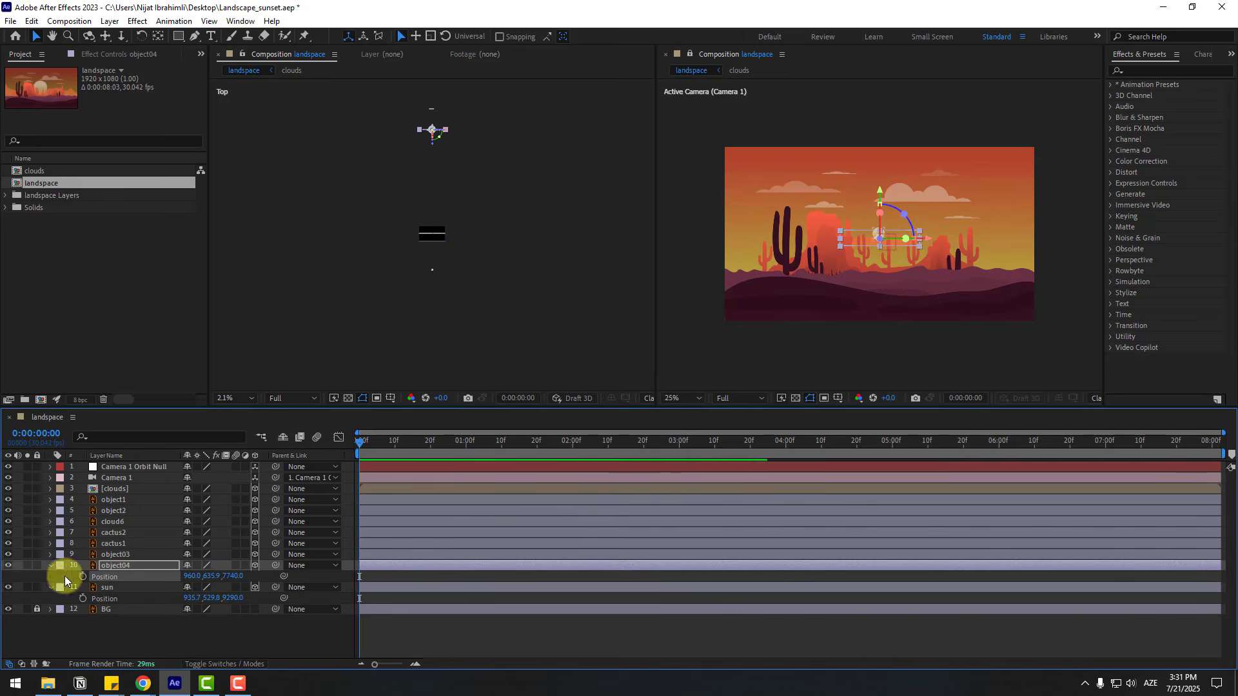
{"action": "left_click", "coordinate": [49, 566]}
- Push the object03 rock layer back in depth so it sits somewhat nearer the camera than object04
{"action": "left_click", "coordinate": [117, 555]}
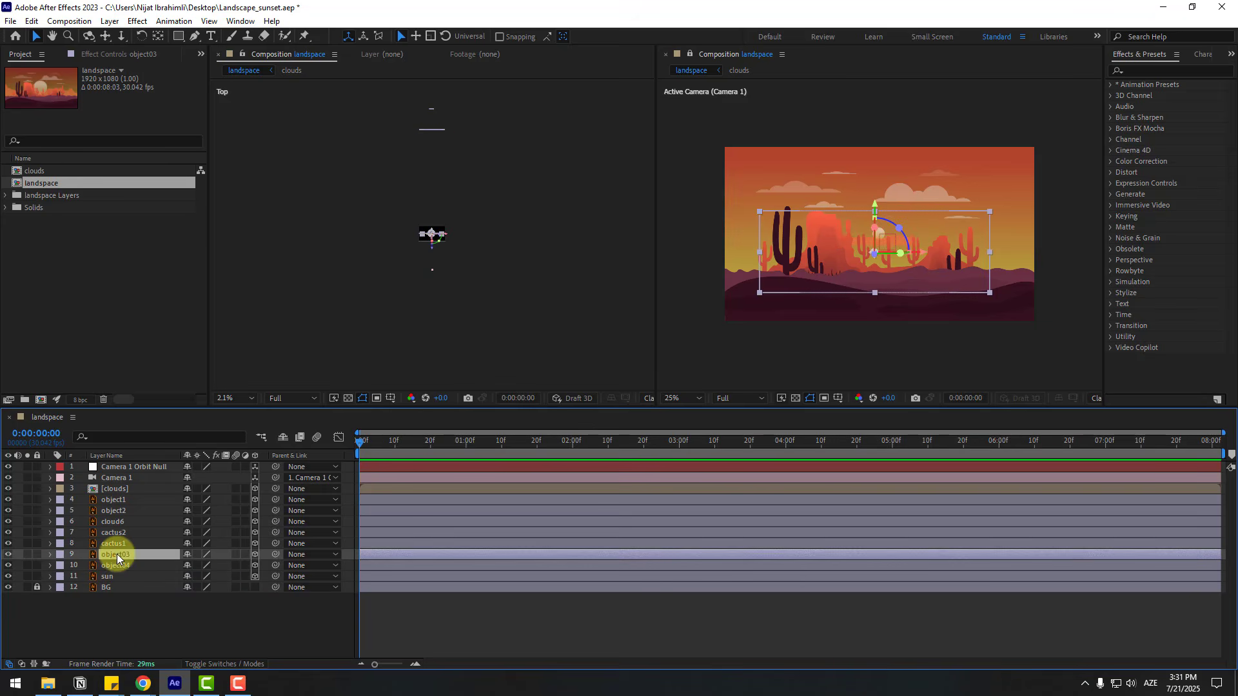
{"action": "left_click", "coordinate": [8, 555]}
{"action": "left_click", "coordinate": [8, 554]}
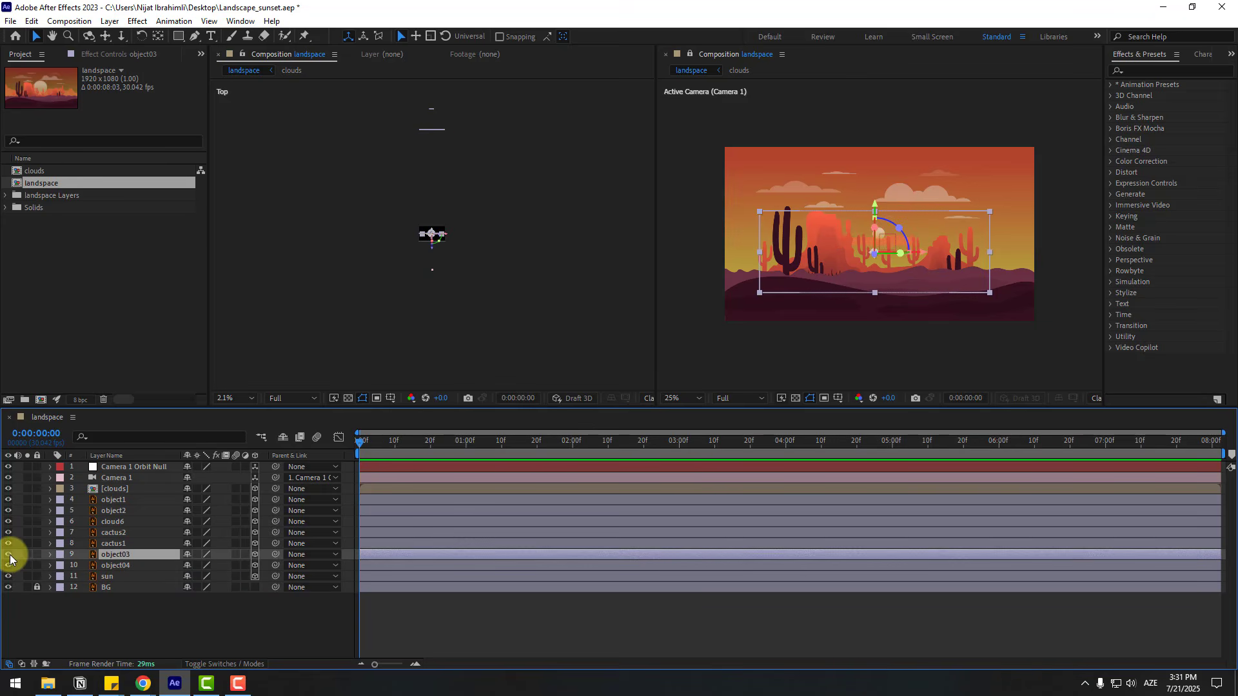
{"action": "key", "text": "p"}
{"action": "left_click_drag", "start_coordinate": [234, 564], "coordinate": [552, 486]}
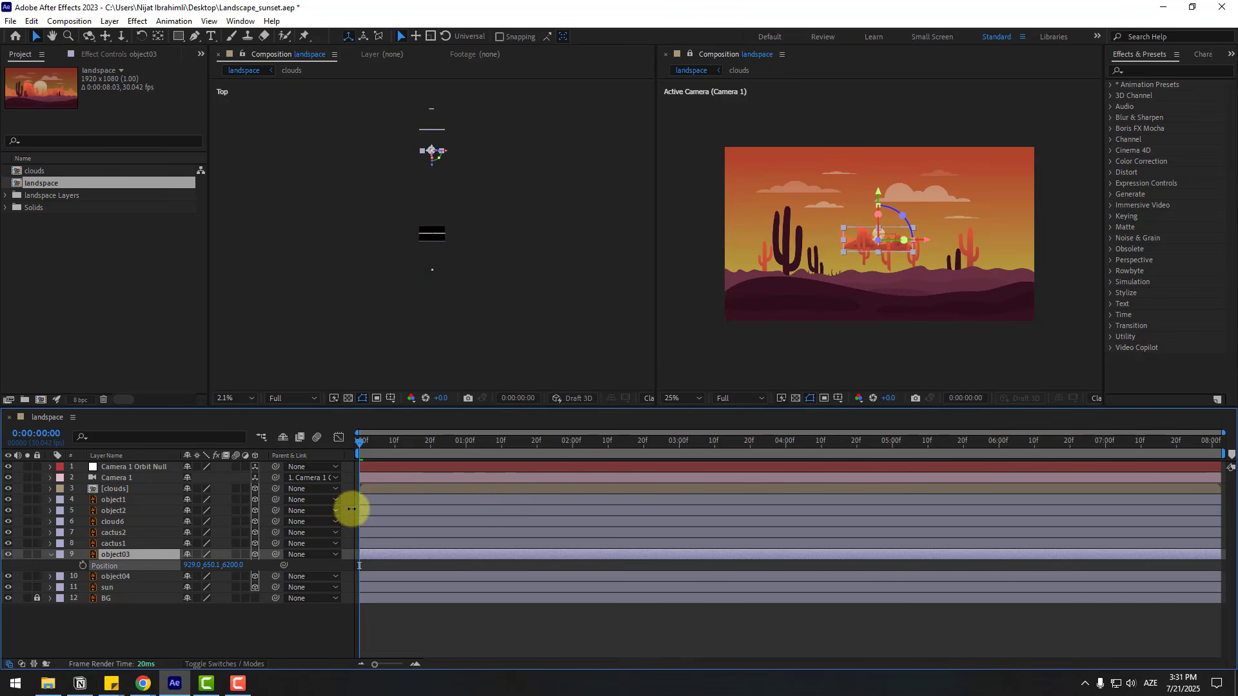
{"action": "left_click", "coordinate": [40, 551]}
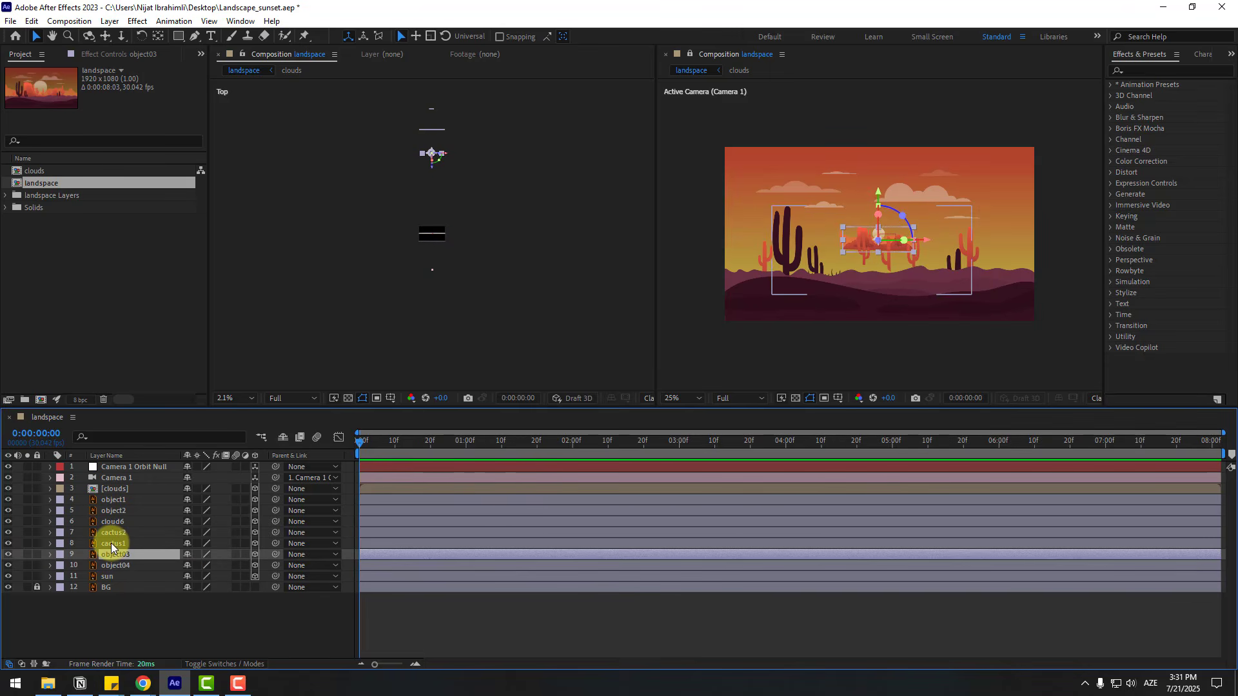
- Move the cactus1 layer back in depth to a Z position of 4240
{"action": "left_click", "coordinate": [111, 543]}
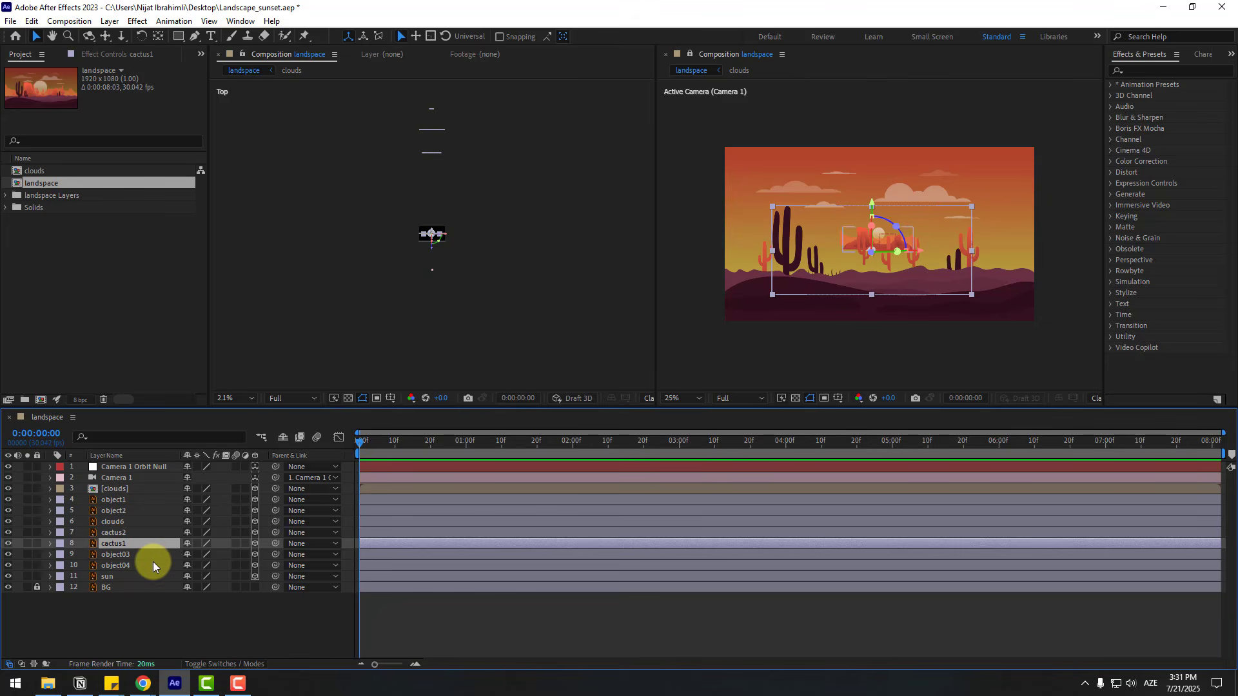
{"action": "key", "text": "p"}
{"action": "left_click_drag", "start_coordinate": [226, 557], "coordinate": [450, 509]}
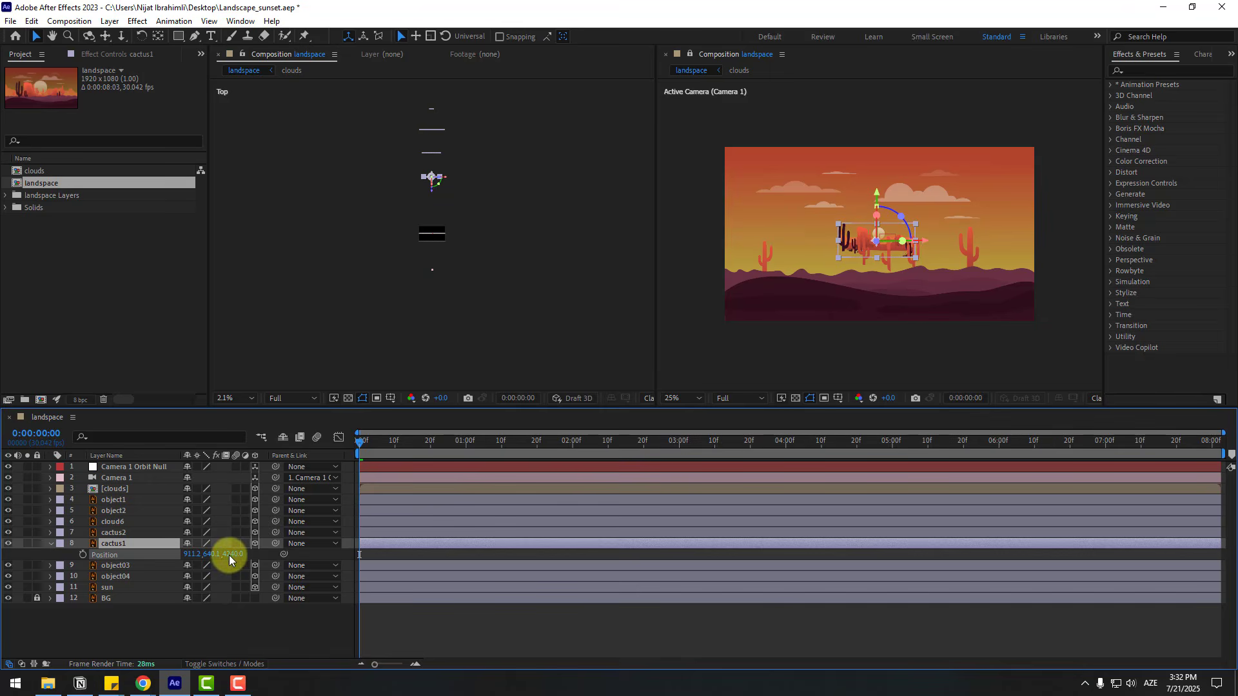
{"action": "left_click", "coordinate": [75, 637]}
- Place the cactus2 layer in front of cactus1 at a Z position of about 3080, and collapse both cactus layers
{"action": "left_click", "coordinate": [118, 531]}
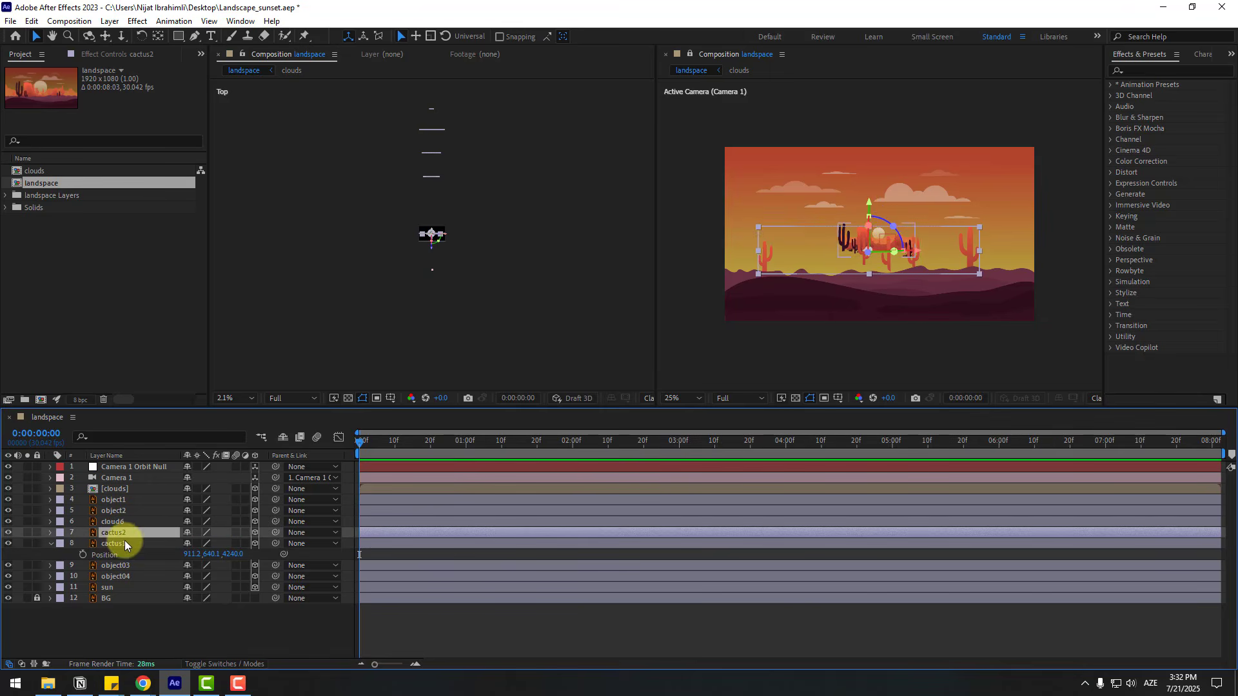
{"action": "key", "text": "p"}
{"action": "left_click_drag", "start_coordinate": [226, 544], "coordinate": [352, 528]}
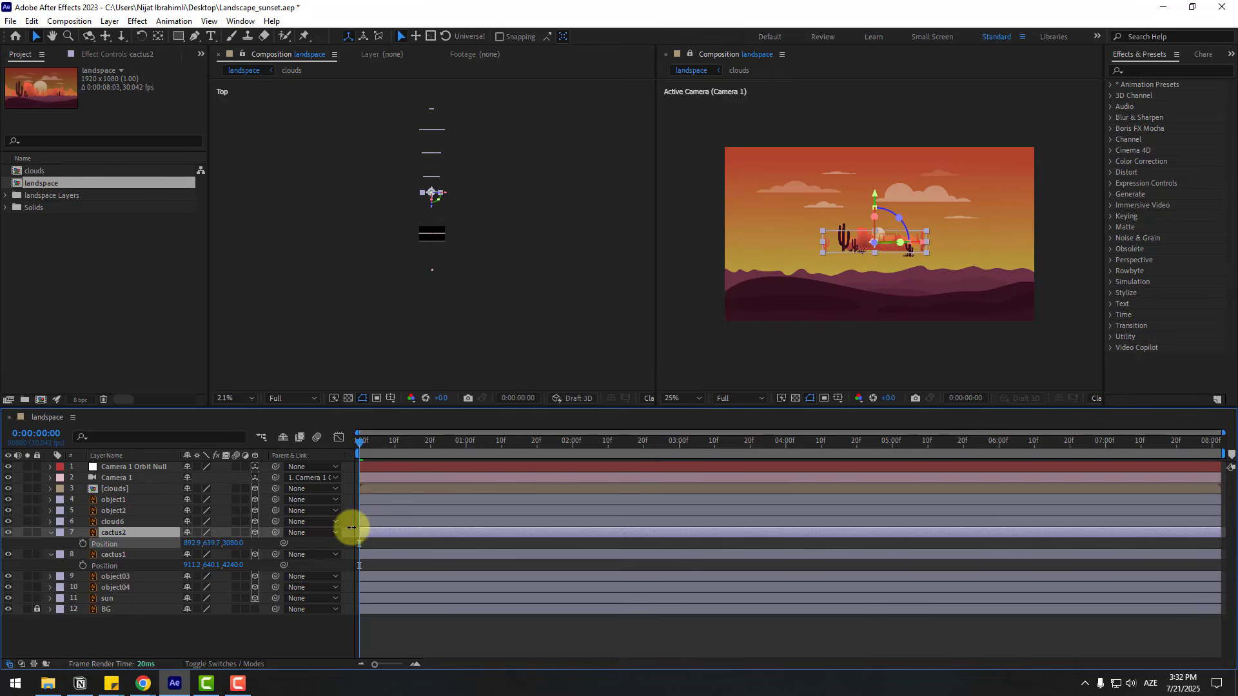
{"action": "left_click", "coordinate": [51, 533]}
{"action": "left_click", "coordinate": [51, 543]}
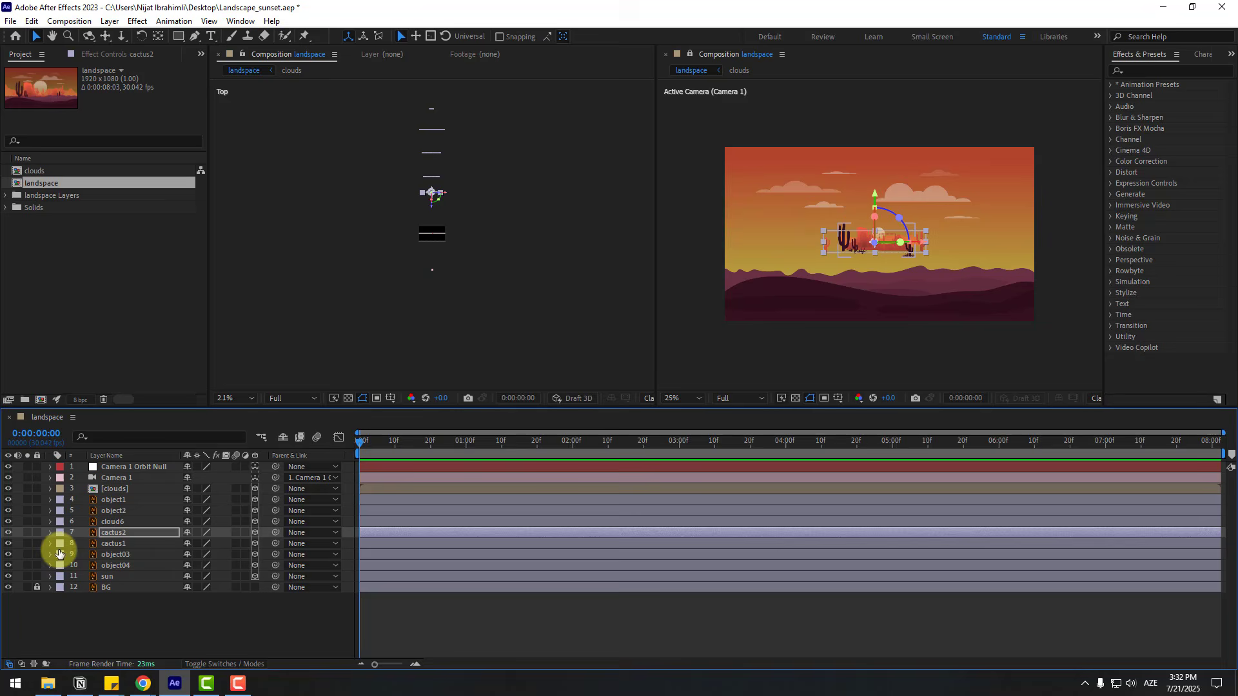
- Push the cloud6 layer back in depth by setting its Z position to 6930
{"action": "left_click", "coordinate": [116, 522]}
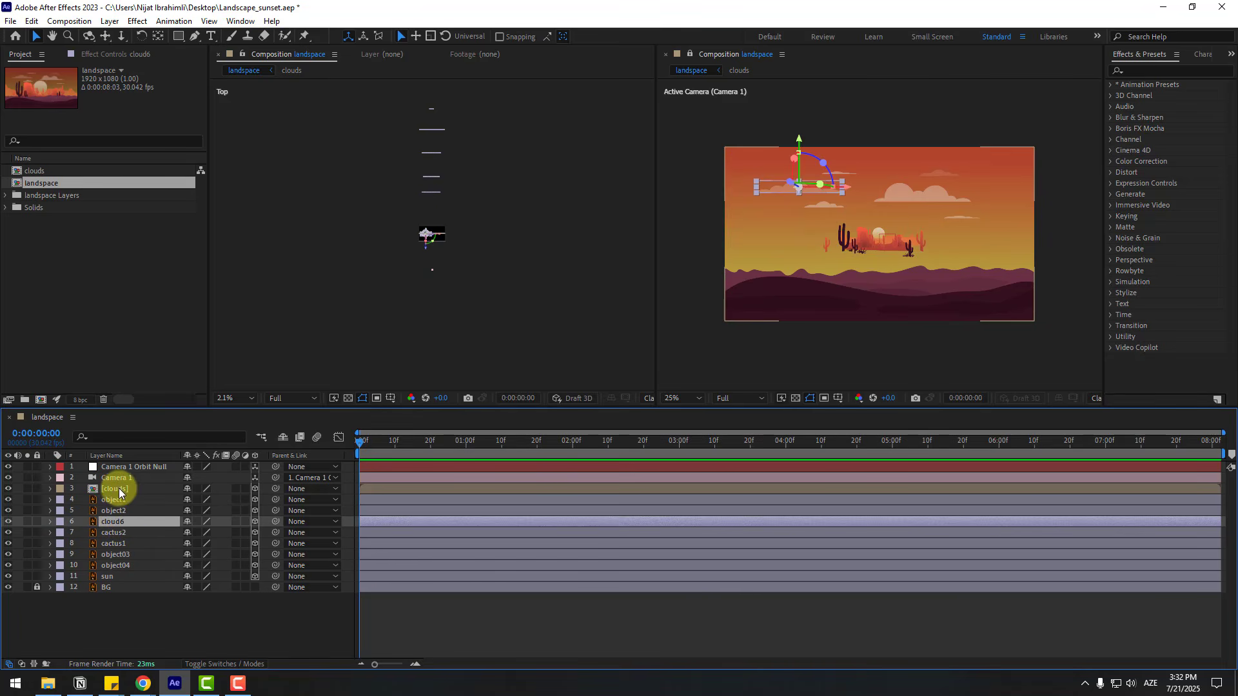
{"action": "key", "text": "p"}
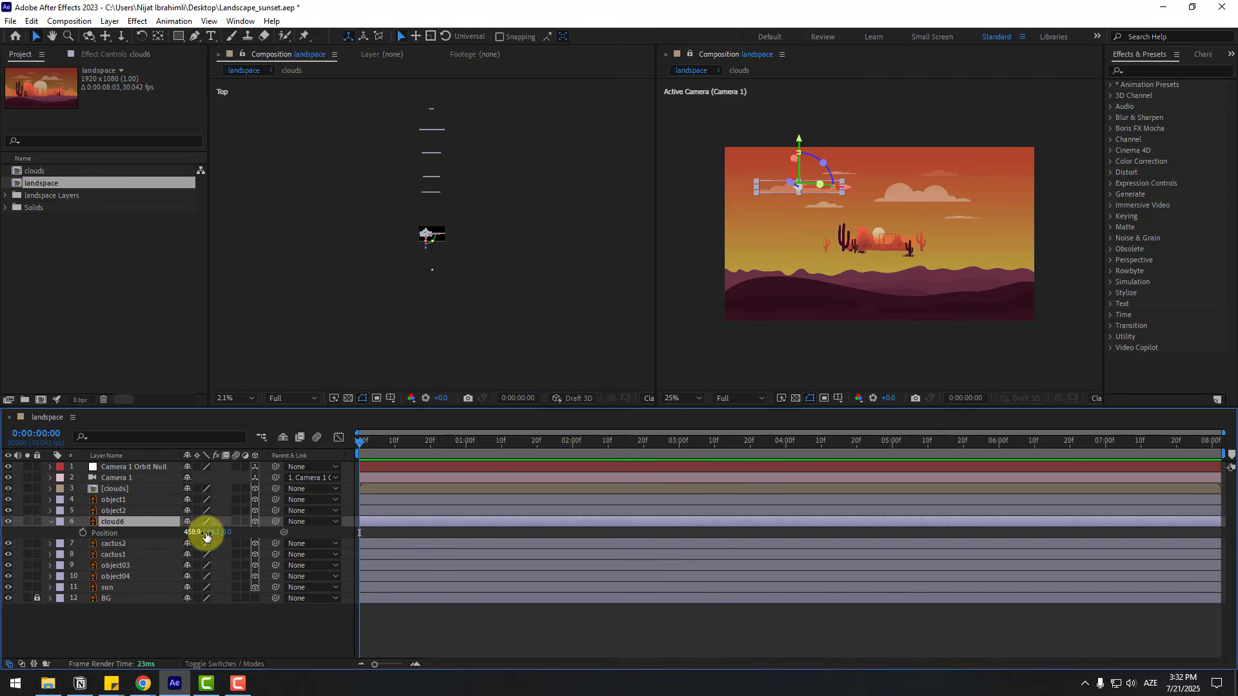
{"action": "left_click_drag", "start_coordinate": [229, 532], "coordinate": [591, 451]}
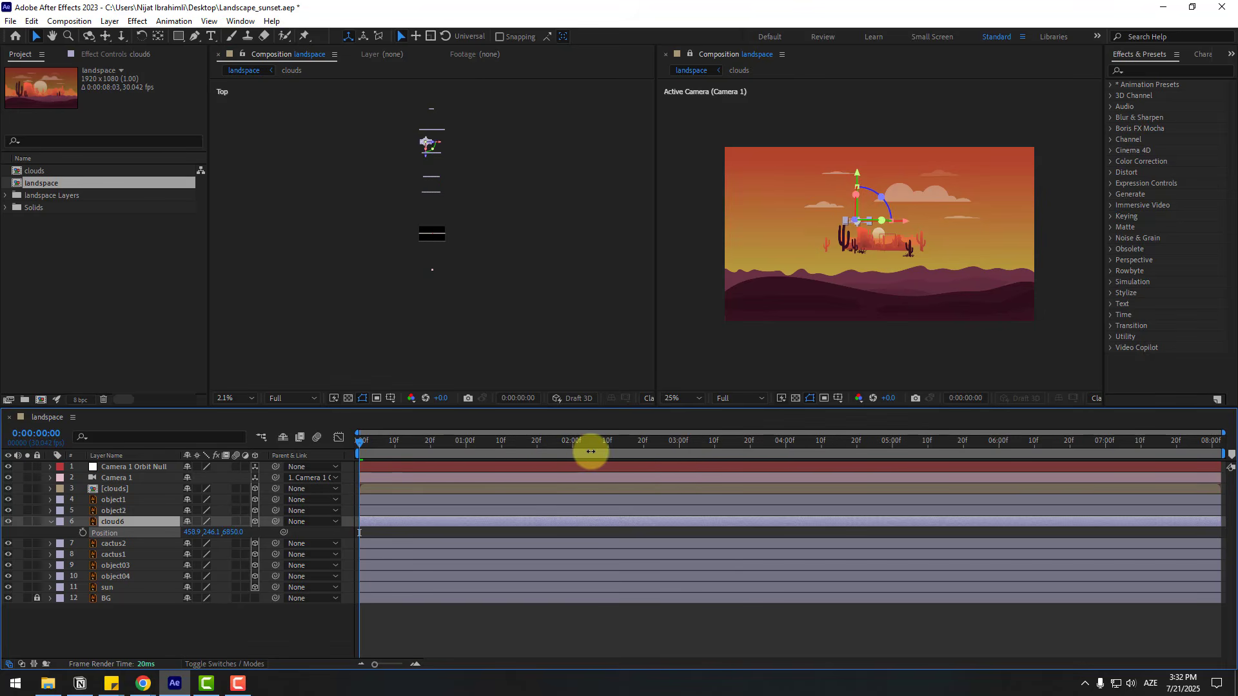
{"action": "left_click", "coordinate": [52, 521]}
- Move the object2 hill layer back in depth to a Z position of 1820
{"action": "left_click", "coordinate": [120, 512]}
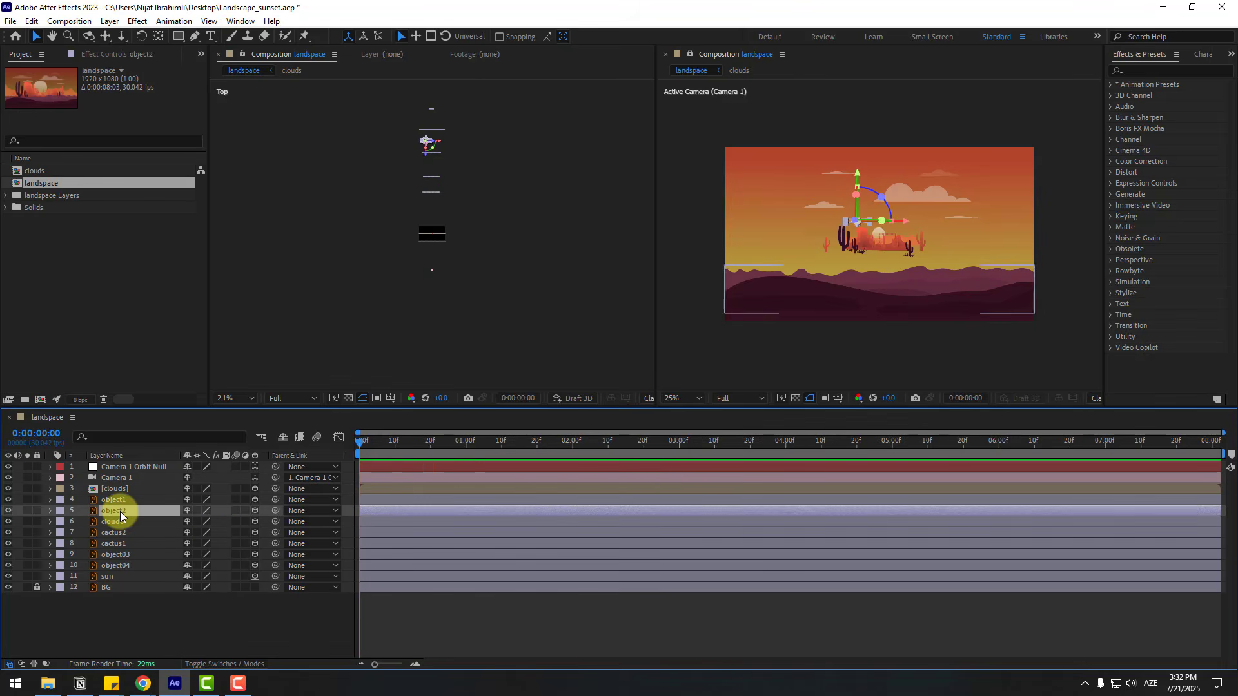
{"action": "key", "text": "p"}
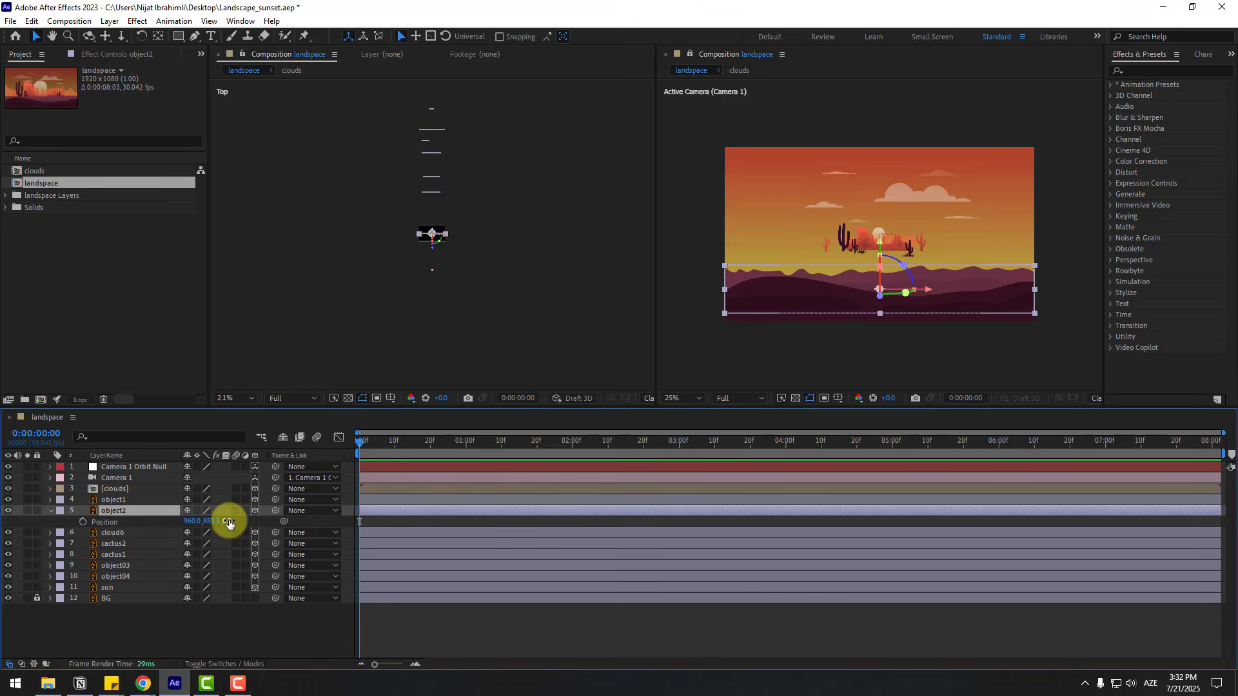
{"action": "left_click_drag", "start_coordinate": [230, 521], "coordinate": [331, 506]}
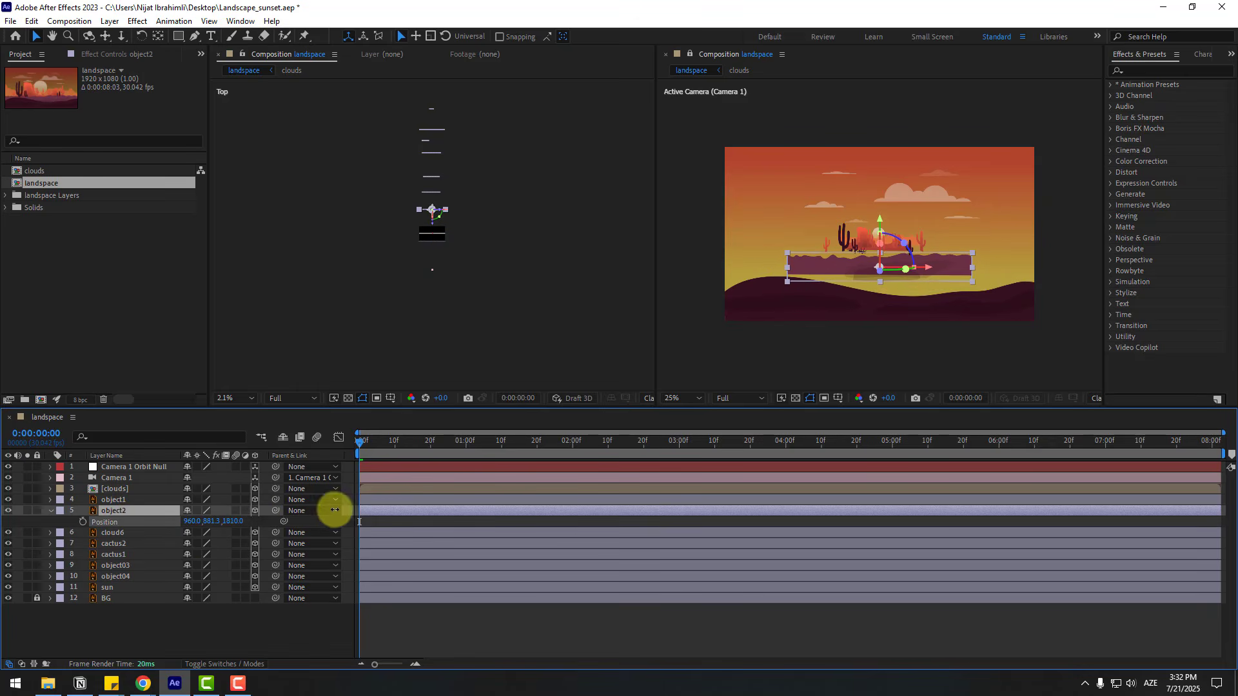
{"action": "left_click", "coordinate": [50, 510]}
- Scale the foreground object1 hill layer to 101% so it covers the frame edges
{"action": "left_click", "coordinate": [114, 499]}
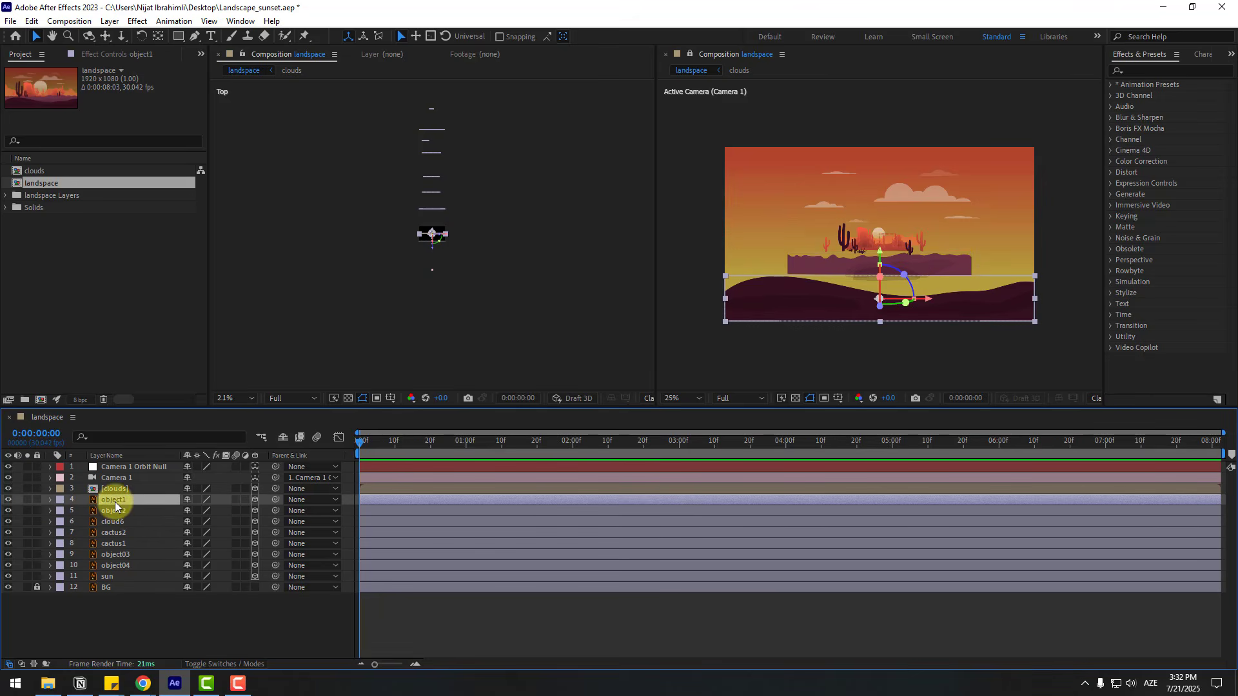
{"action": "key", "text": "s"}
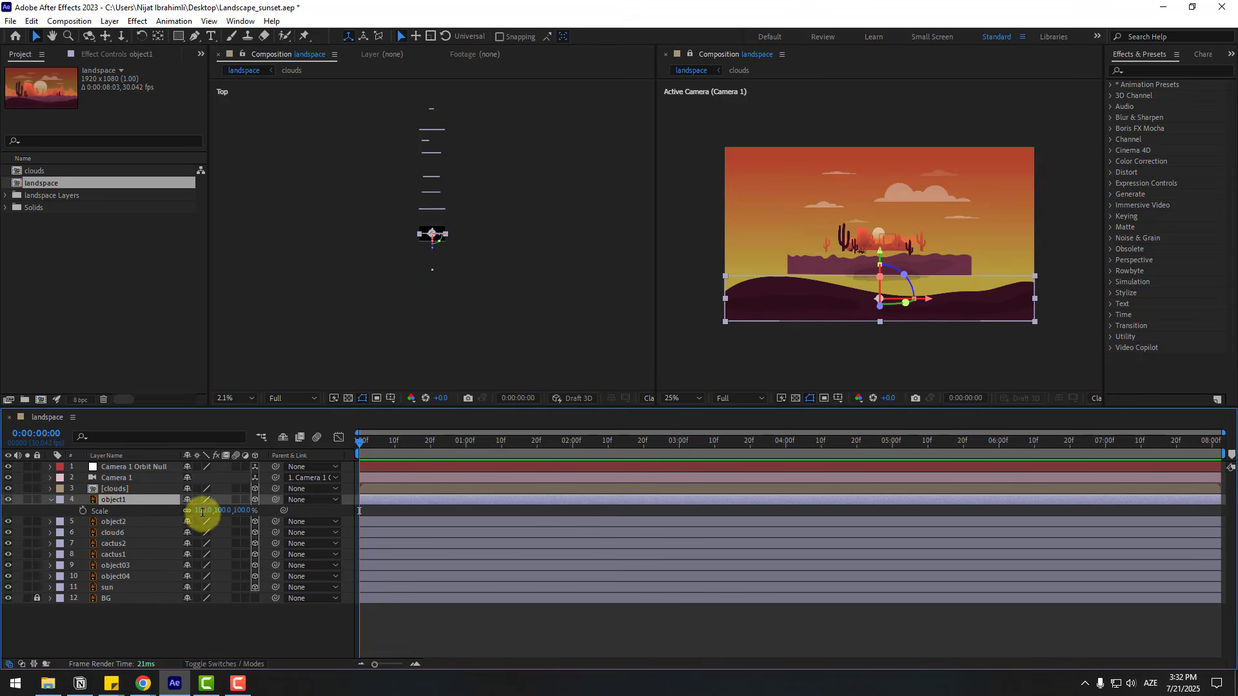
{"action": "left_click", "coordinate": [203, 510]}
{"action": "type", "text": "101"}
{"action": "key", "text": "Return"}
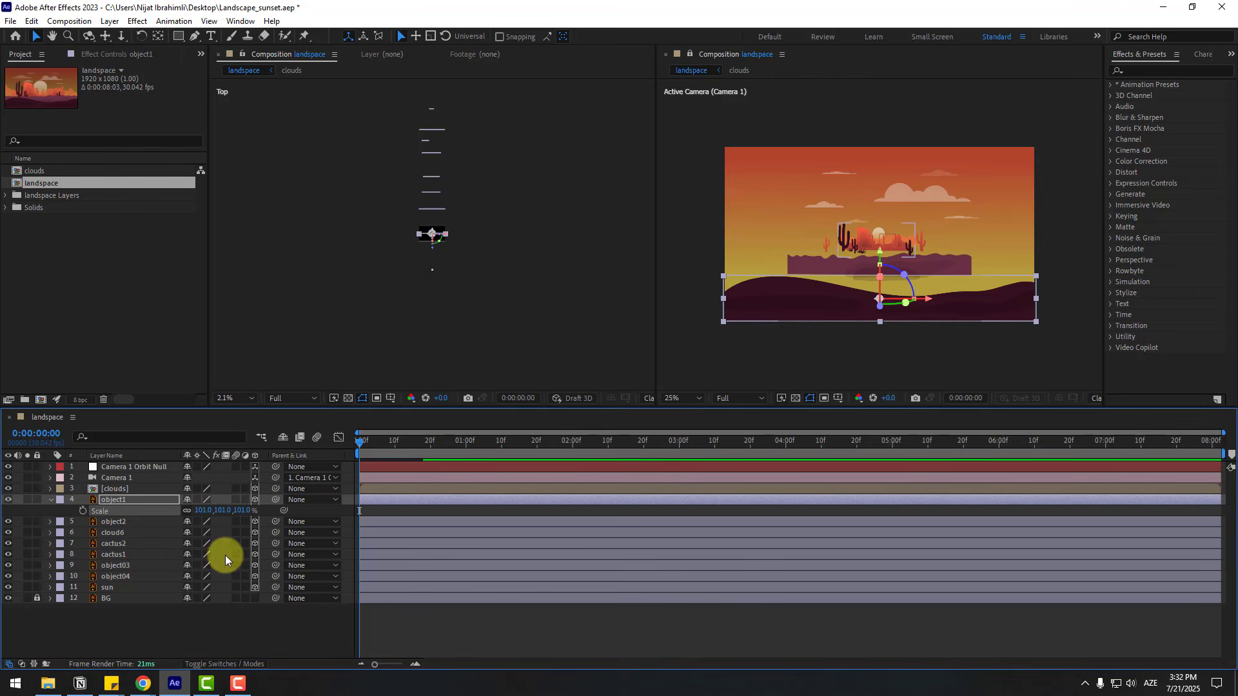
{"action": "left_click", "coordinate": [51, 500]}
{"action": "left_click", "coordinate": [125, 630]}
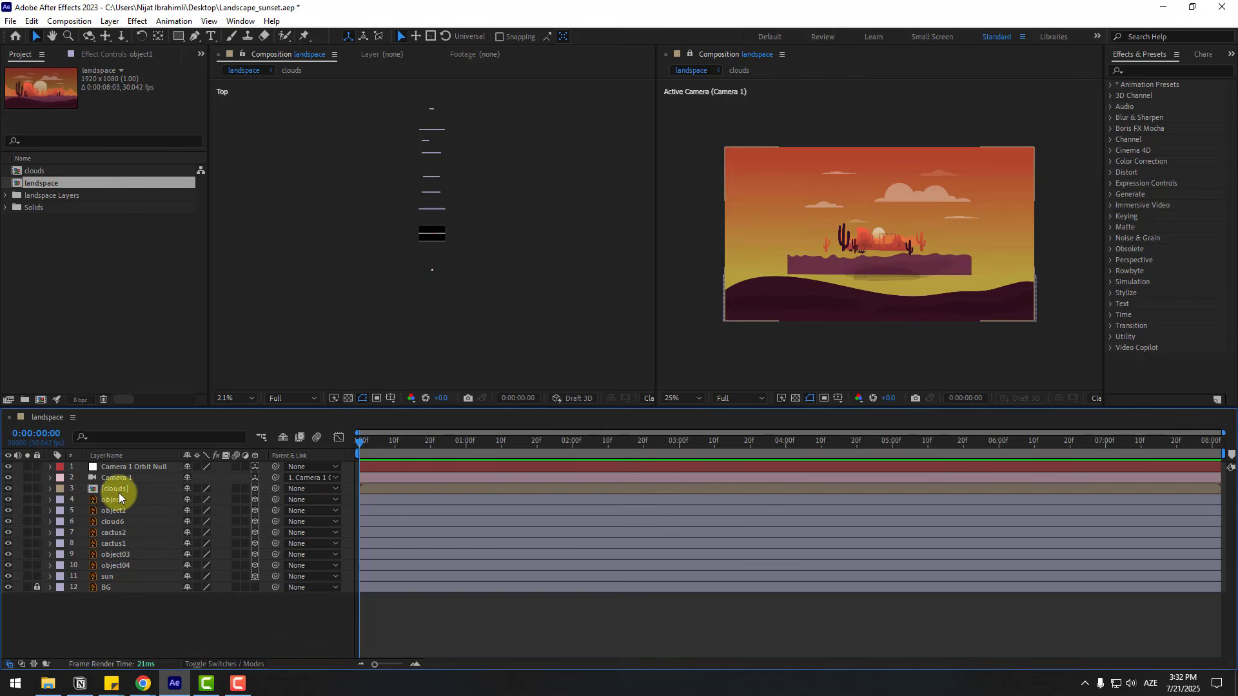
- Push the clouds precomp back in depth to a Z position of about 5040
{"action": "left_click", "coordinate": [119, 490]}
{"action": "key", "text": "p"}
{"action": "left_click_drag", "start_coordinate": [230, 499], "coordinate": [512, 458]}
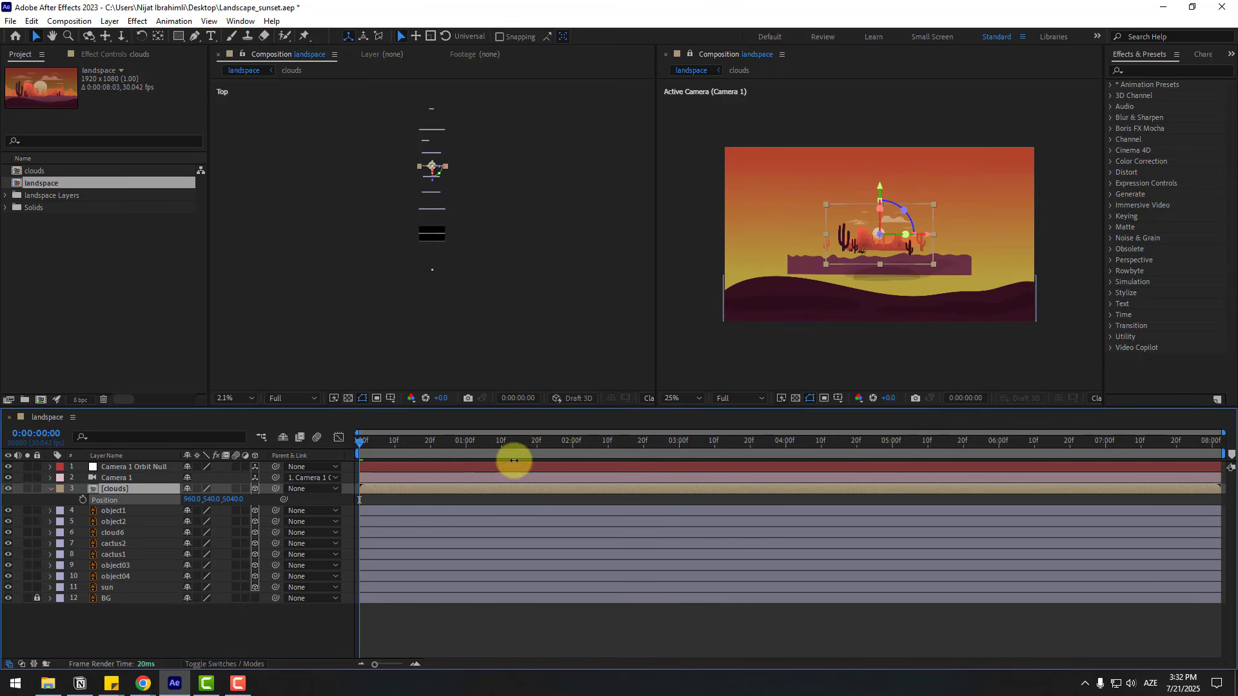
{"action": "left_click", "coordinate": [54, 490]}
- Close the Top view, Layer and Footage viewers and enlarge the remaining active camera viewer by shrinking the timeline
{"action": "left_click", "coordinate": [195, 621]}
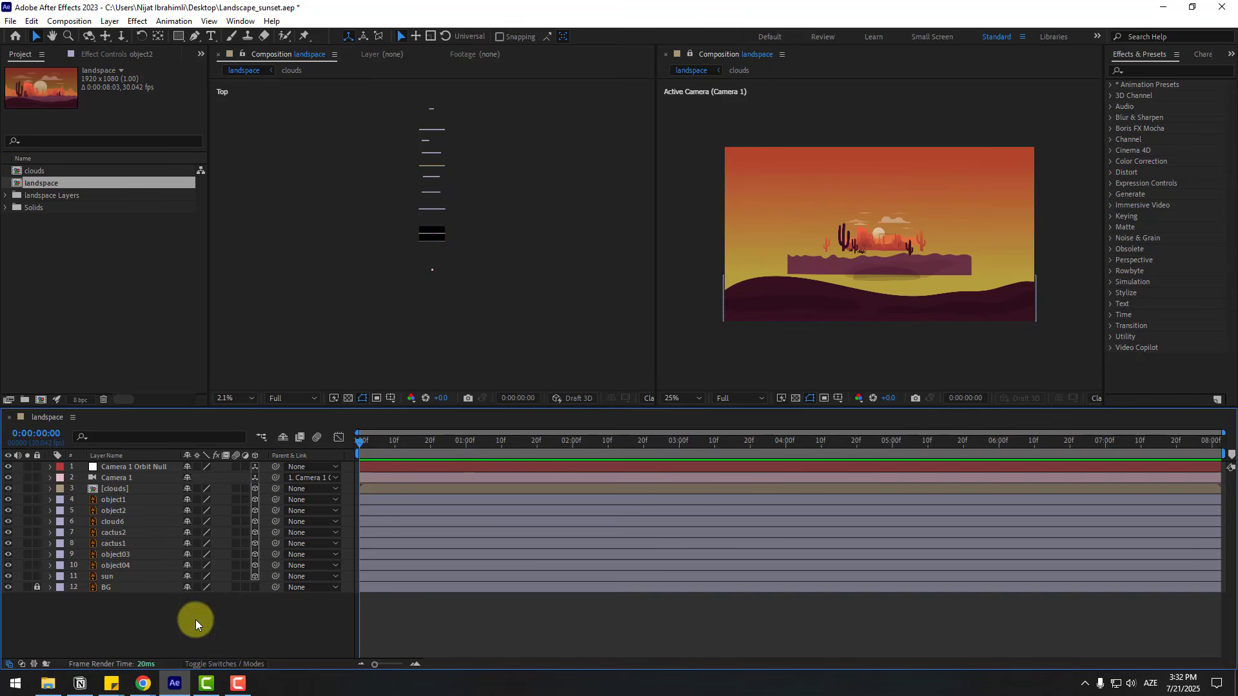
{"action": "left_click", "coordinate": [335, 54]}
{"action": "left_click", "coordinate": [356, 59]}
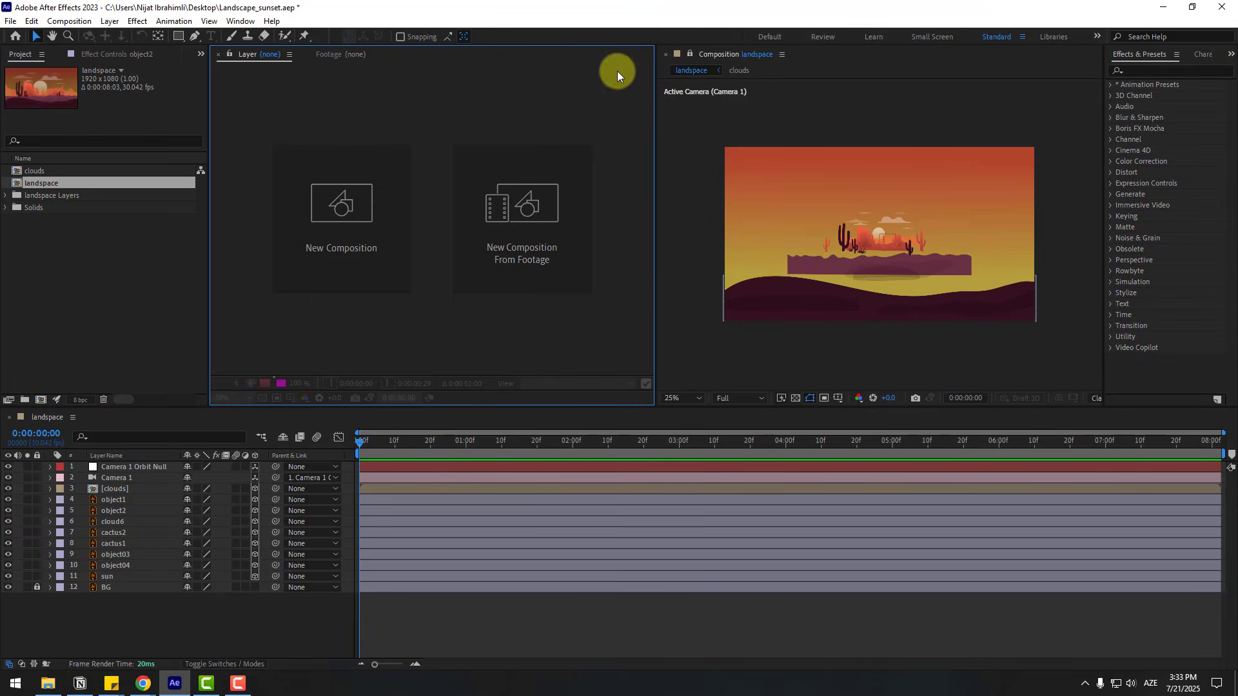
{"action": "left_click", "coordinate": [291, 54]}
{"action": "left_click", "coordinate": [308, 58]}
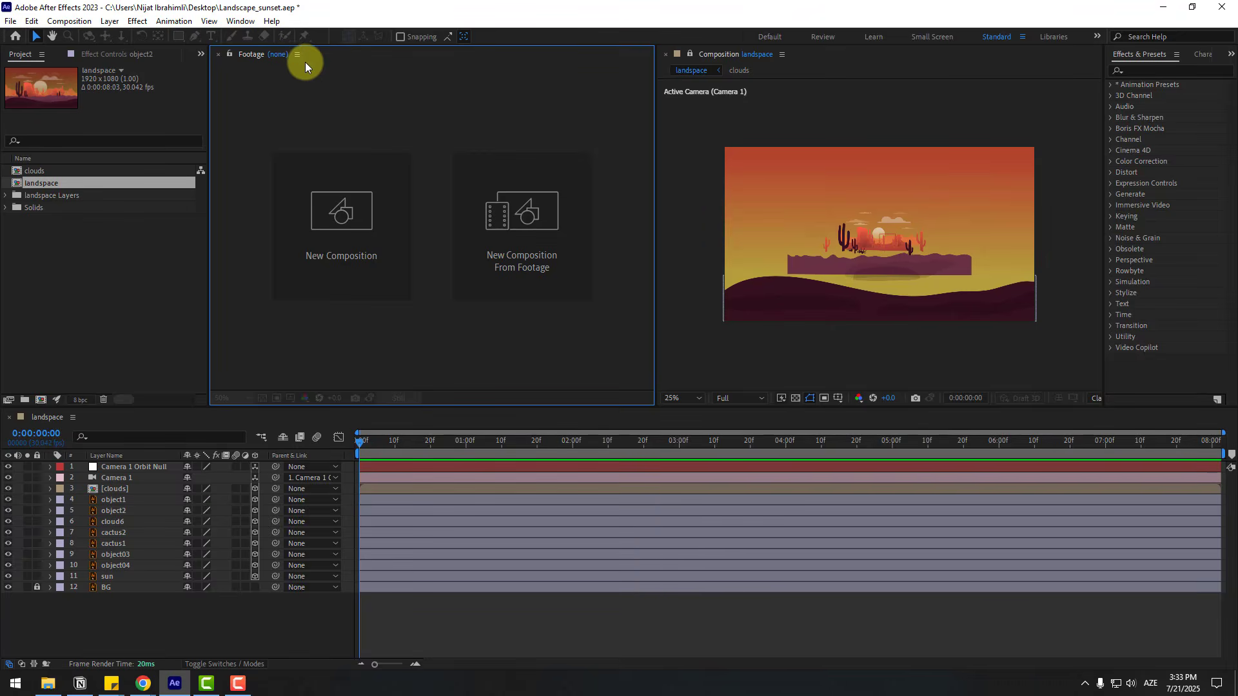
{"action": "left_click", "coordinate": [297, 55]}
{"action": "left_click", "coordinate": [308, 59]}
{"action": "left_click_drag", "start_coordinate": [243, 407], "coordinate": [243, 459]}
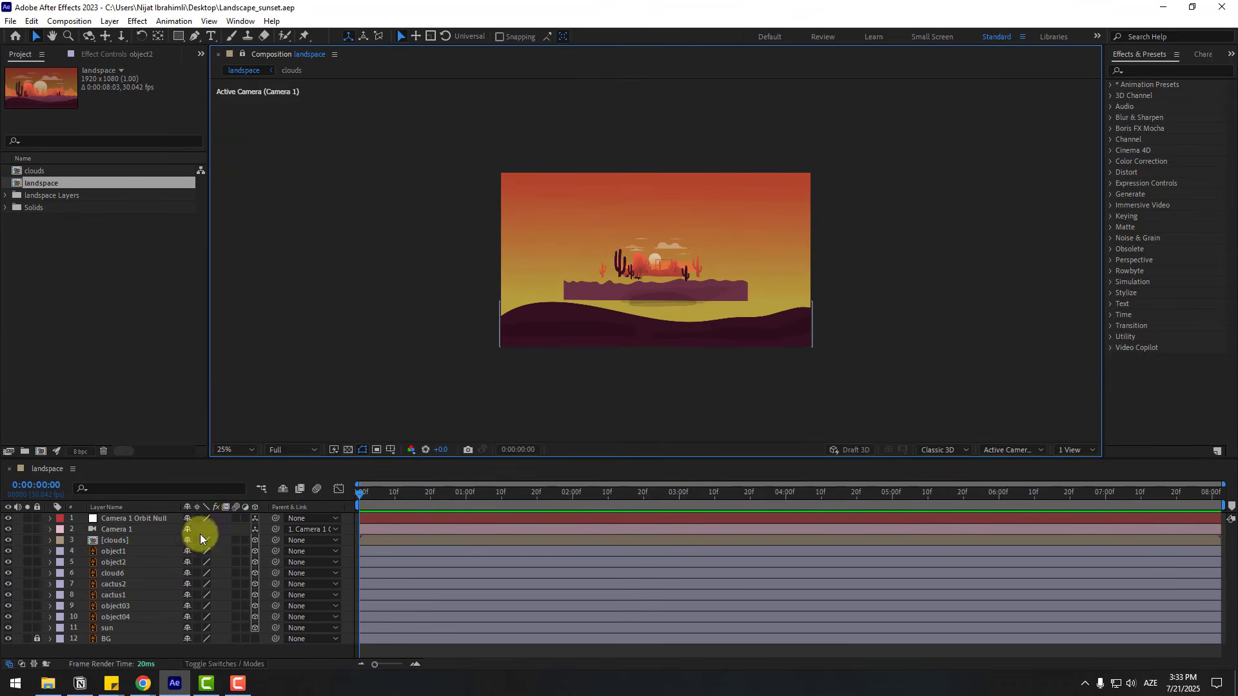
- Scale the object2 hill layer to 217% and lower it until it meets the foreground hill
{"action": "left_click", "coordinate": [122, 561]}
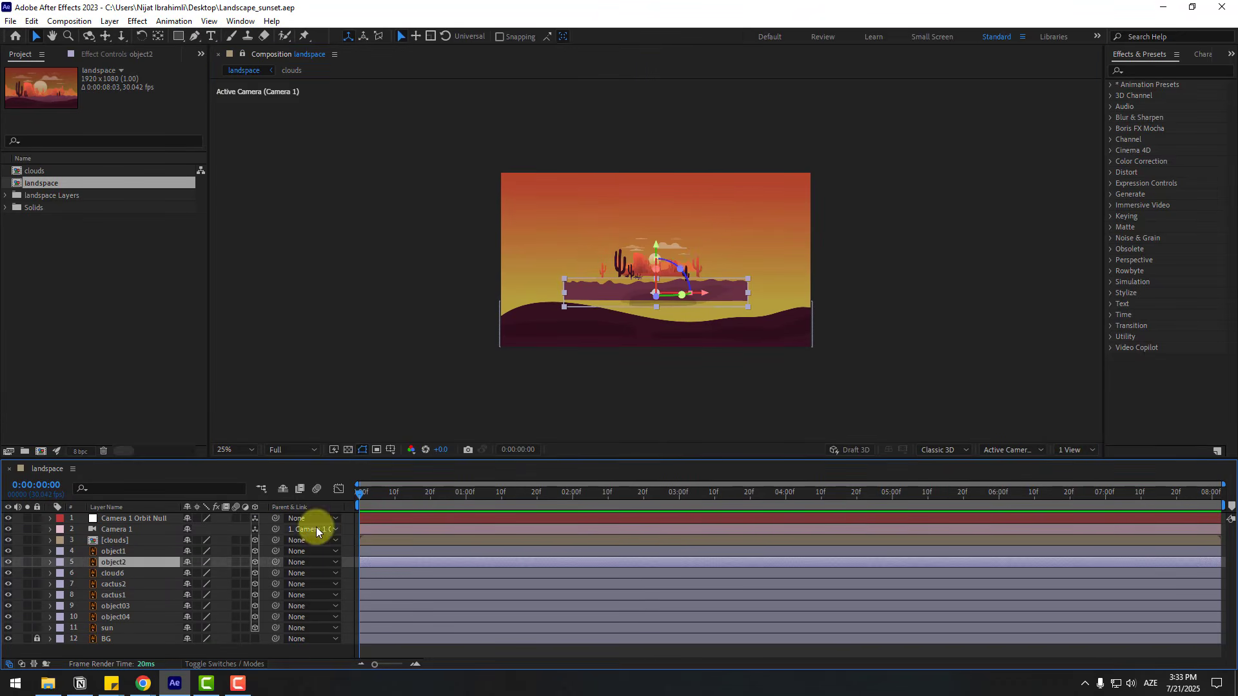
{"action": "key", "text": "s"}
{"action": "mouse_move", "coordinate": [241, 568]}
{"action": "left_mouse_down"}
{"action": "mouse_move", "coordinate": [309, 542]}
{"action": "mouse_move", "coordinate": [260, 553]}
{"action": "left_mouse_up"}
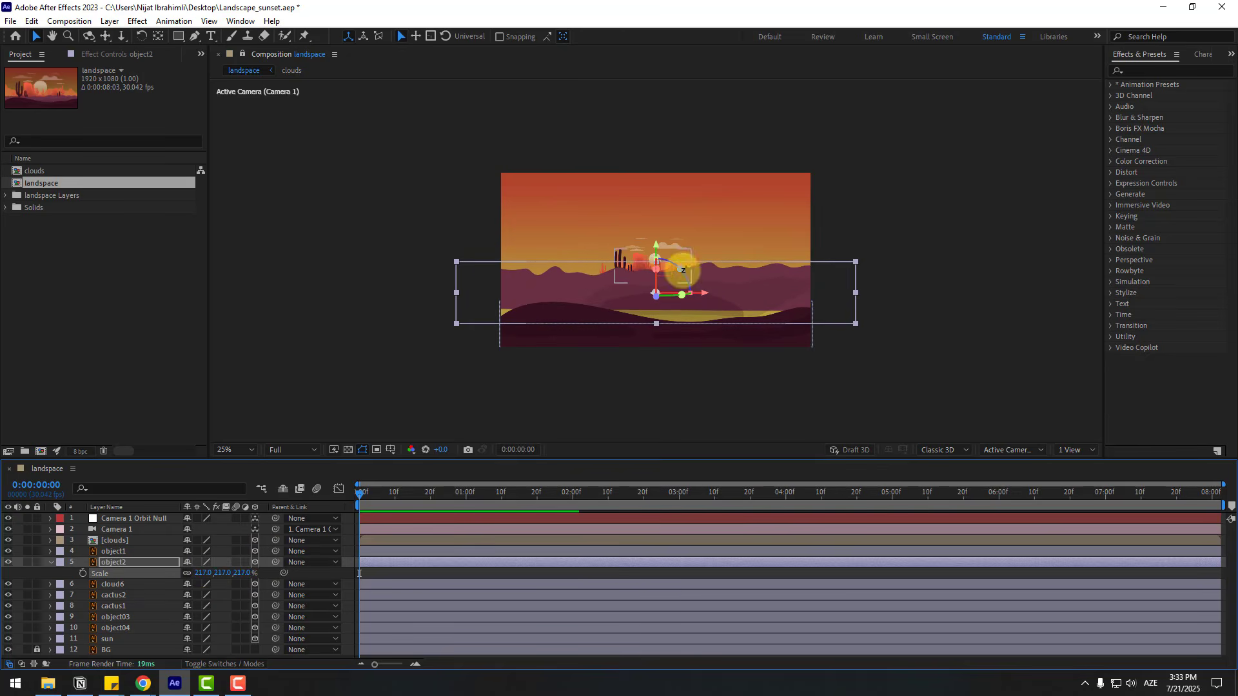
{"action": "scroll", "coordinate": [665, 264], "scroll_direction": "up", "scroll_amount": 2}
{"action": "left_click_drag", "start_coordinate": [654, 267], "coordinate": [658, 298]}
{"action": "left_click", "coordinate": [51, 562]}
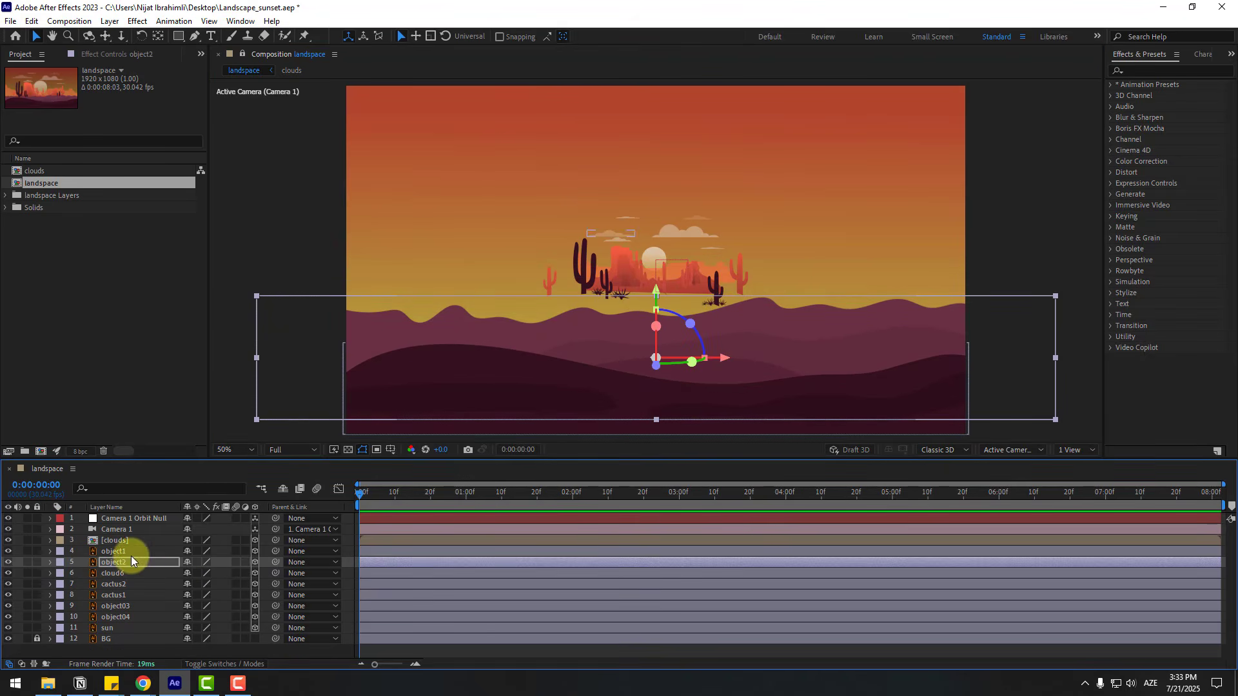
- Scale the clouds precomp to 382% and shift it slightly left in the sky
{"action": "left_click", "coordinate": [116, 540]}
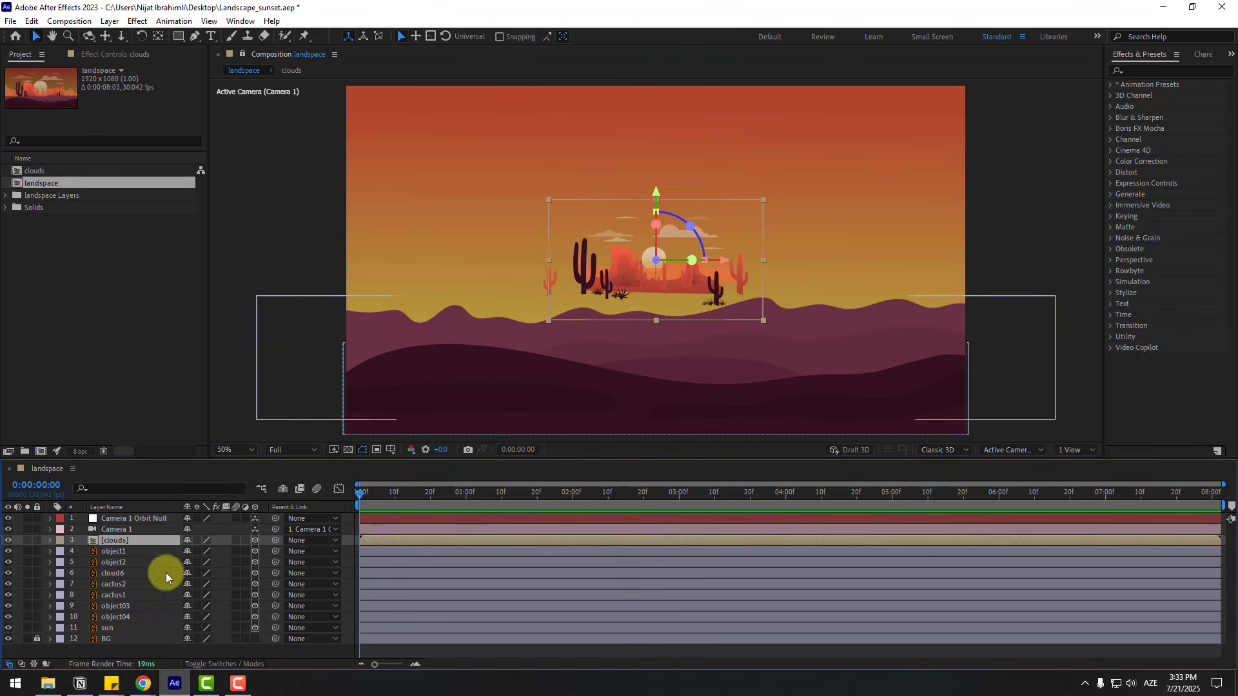
{"action": "key", "text": "s"}
{"action": "left_click_drag", "start_coordinate": [221, 553], "coordinate": [349, 518]}
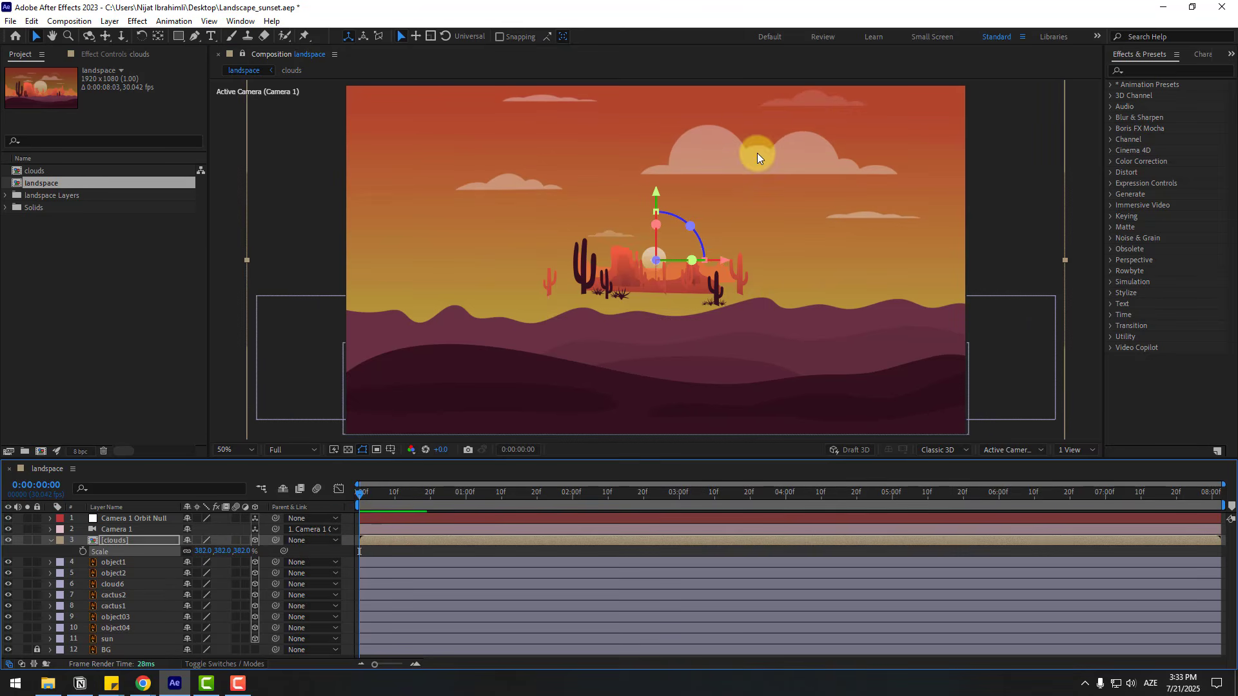
{"action": "left_click_drag", "start_coordinate": [757, 153], "coordinate": [705, 155]}
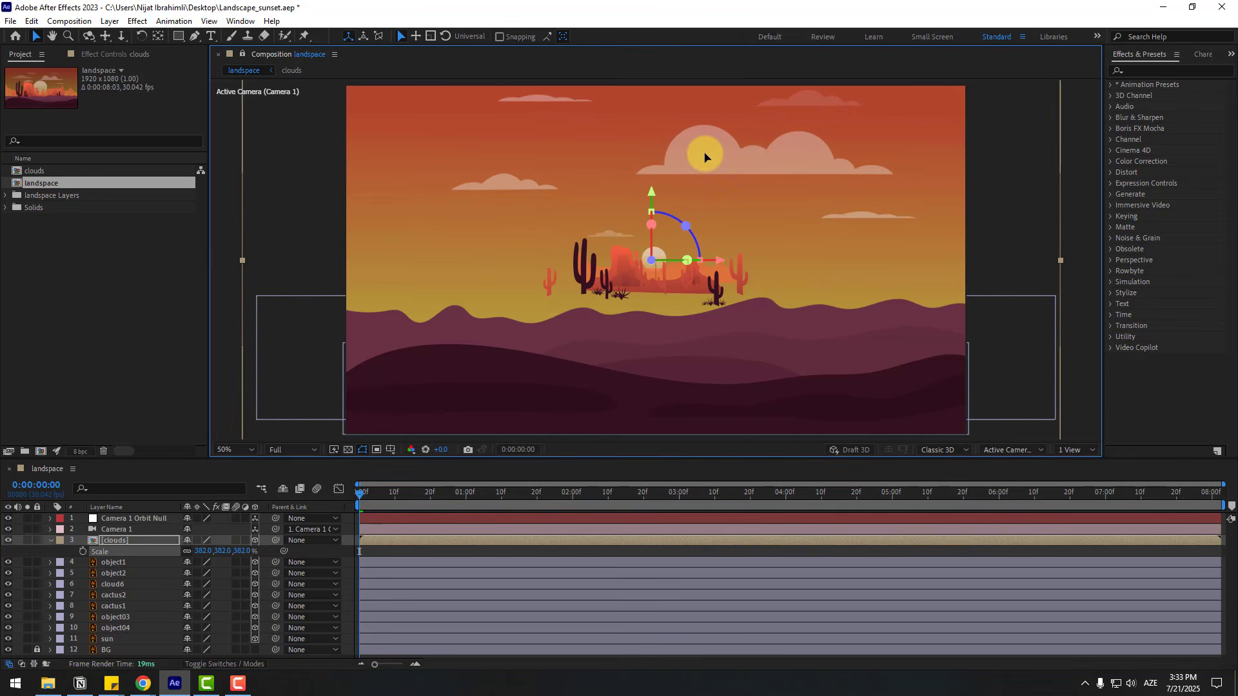
{"action": "left_click", "coordinate": [51, 541]}
- Scale the cloud6 layer up to 284%
{"action": "left_click", "coordinate": [115, 575]}
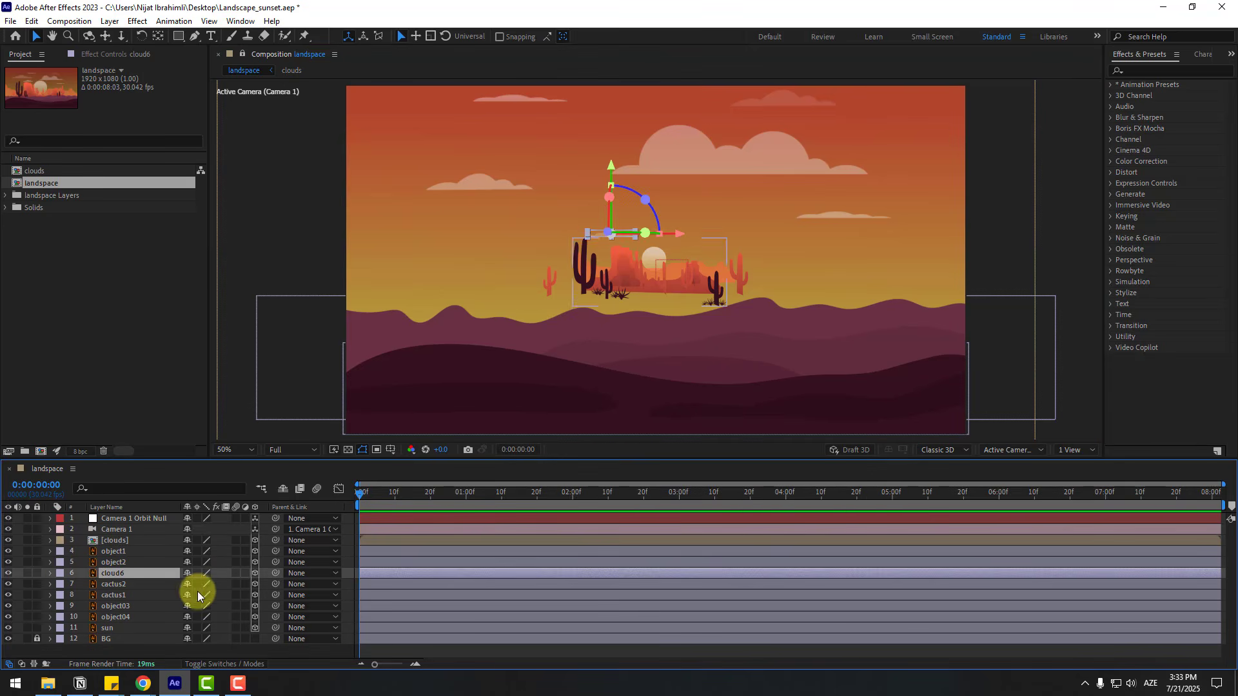
{"action": "key", "text": "s"}
{"action": "left_click_drag", "start_coordinate": [266, 575], "coordinate": [296, 564]}
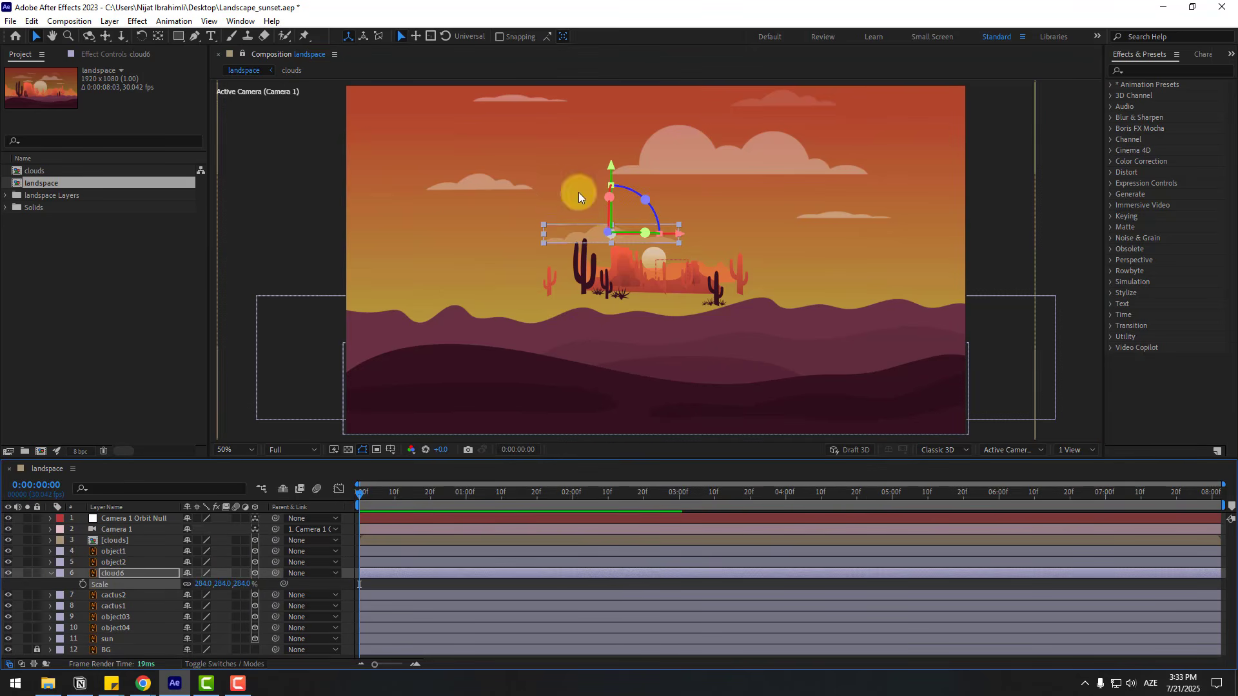
- Move the cloud6 layer slightly up and to the right, above the central rocks
{"action": "left_click_drag", "start_coordinate": [597, 232], "coordinate": [622, 227]}
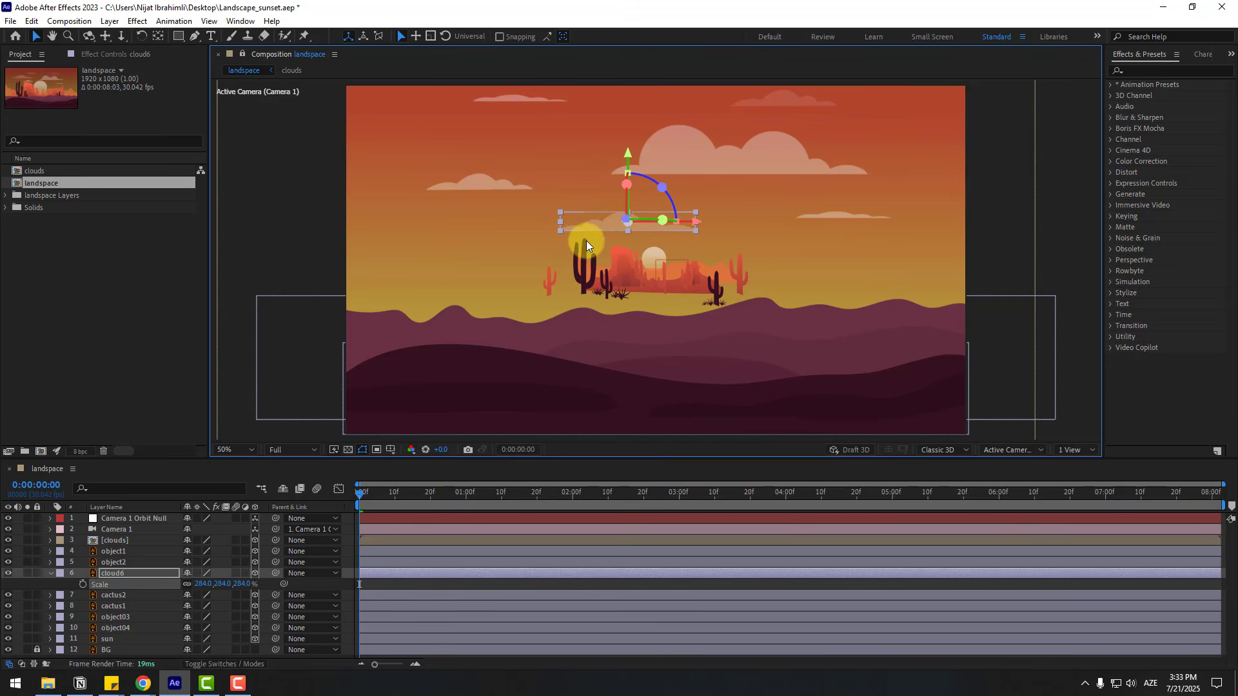
{"action": "left_click", "coordinate": [50, 573]}
- Scale the cactus2 layer to 304% and shift it slightly right so it spans the frame
{"action": "left_click", "coordinate": [122, 586]}
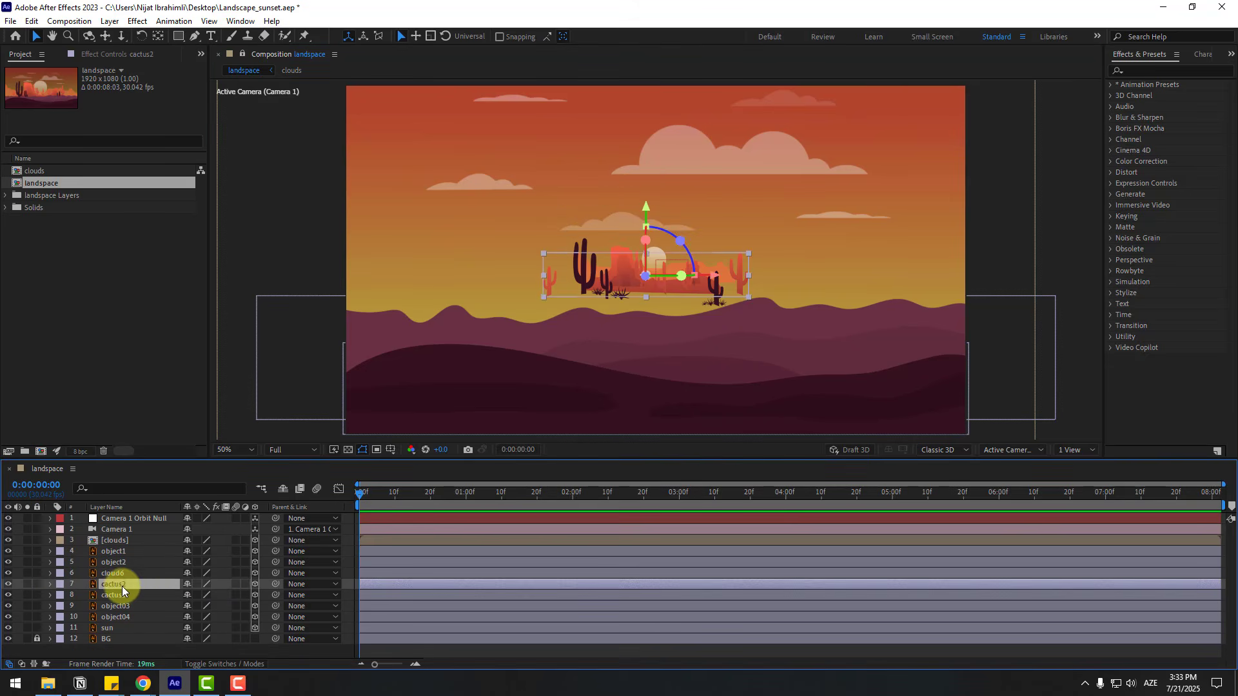
{"action": "key", "text": "s"}
{"action": "left_click_drag", "start_coordinate": [199, 601], "coordinate": [318, 576]}
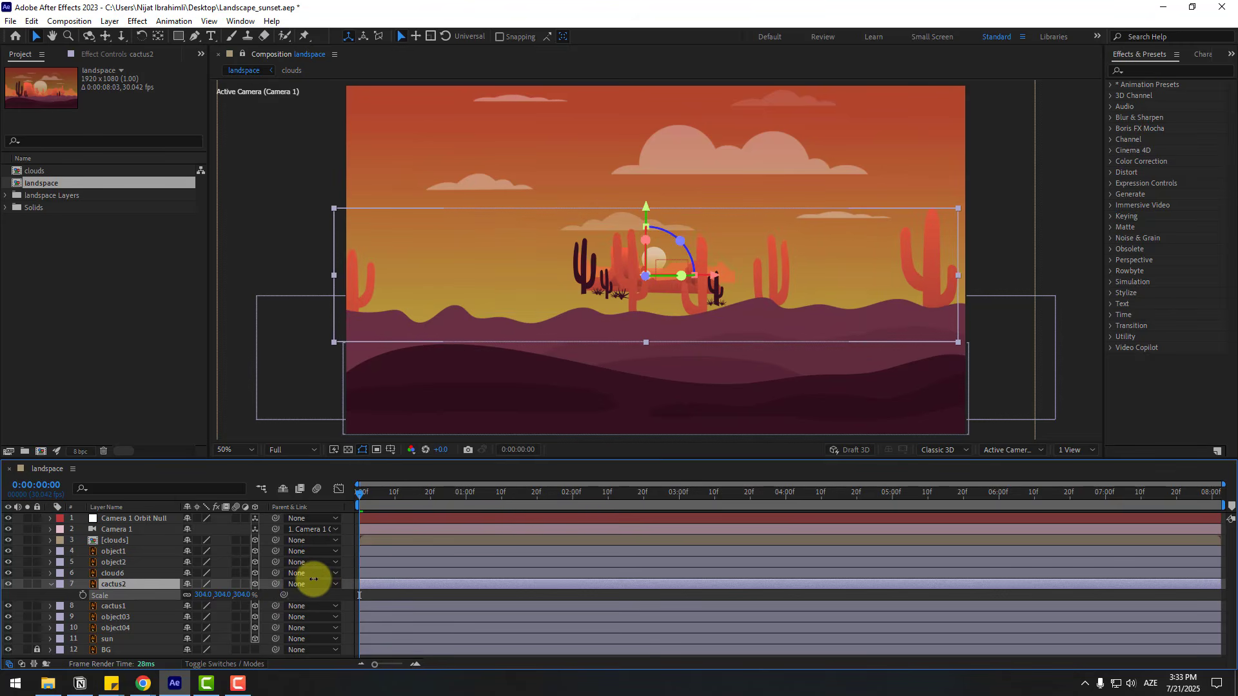
{"action": "left_click_drag", "start_coordinate": [685, 316], "coordinate": [694, 316]}
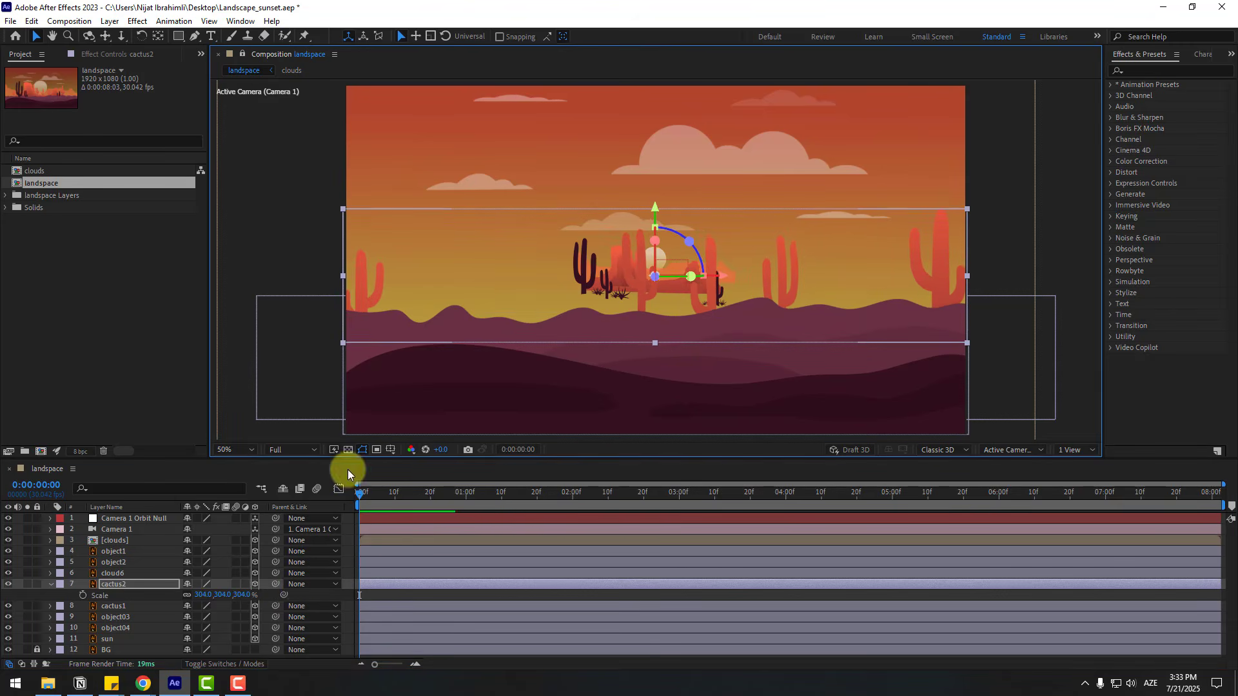
- Scale the cactus1 layer up to 243% and collapse the cactus layers' properties
{"action": "left_click", "coordinate": [113, 605]}
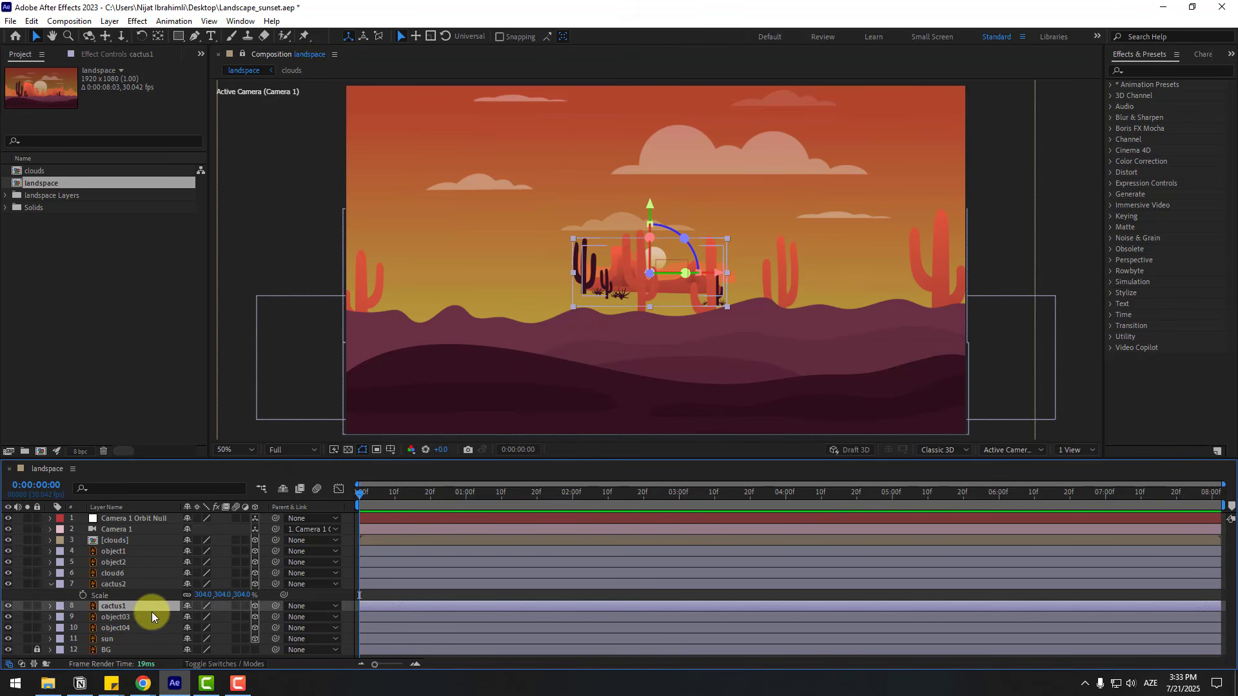
{"action": "key", "text": "s"}
{"action": "left_click_drag", "start_coordinate": [203, 617], "coordinate": [239, 617]}
{"action": "mouse_move", "coordinate": [273, 605]}
{"action": "left_mouse_down"}
{"action": "mouse_move", "coordinate": [313, 588]}
{"action": "mouse_move", "coordinate": [254, 599]}
{"action": "mouse_move", "coordinate": [271, 594]}
{"action": "left_mouse_up"}
{"action": "left_click", "coordinate": [50, 584]}
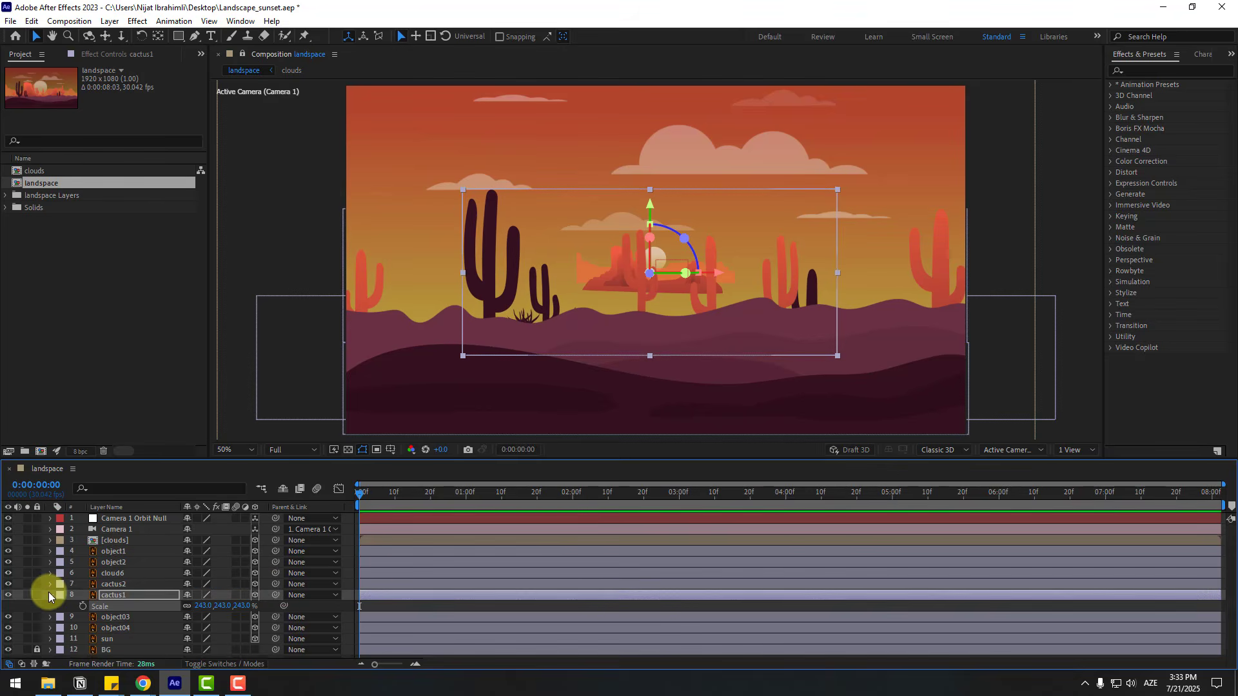
{"action": "left_click", "coordinate": [50, 595]}
- Scale the object03 rock layer up to 307%
{"action": "left_click", "coordinate": [118, 609]}
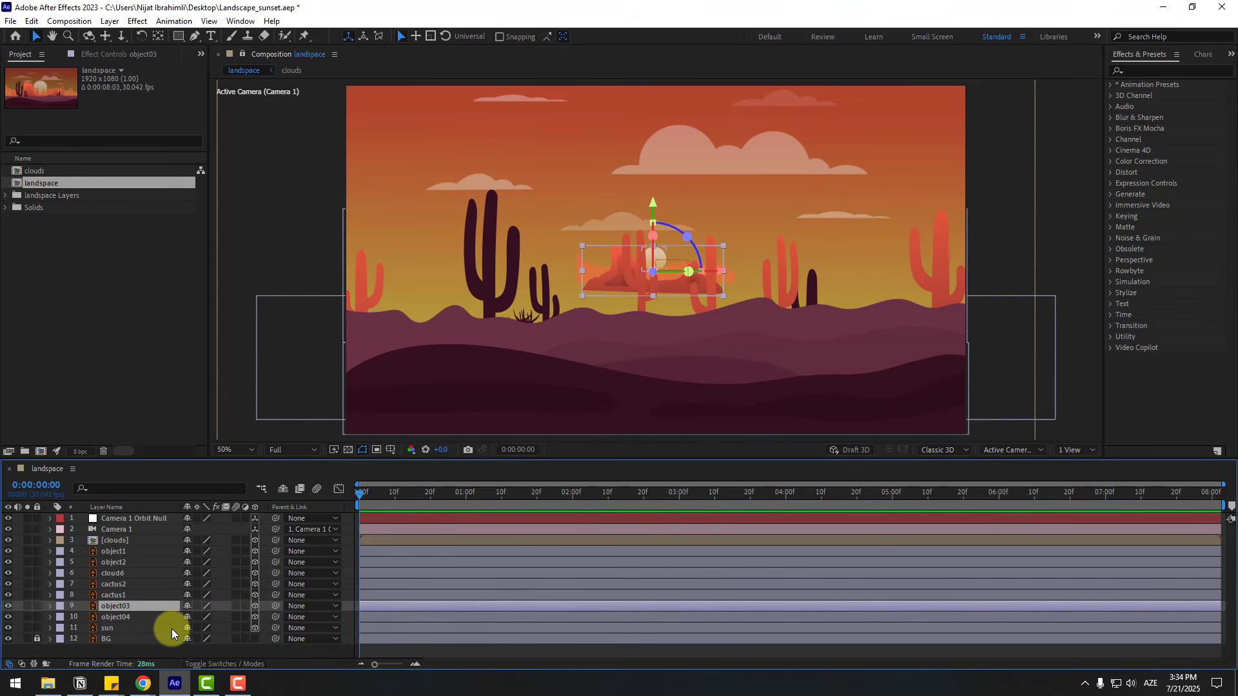
{"action": "key", "text": "s"}
{"action": "left_click_drag", "start_coordinate": [201, 617], "coordinate": [315, 601]}
- Enlarge the object04 background mesa layer until it spans the full width of the frame
{"action": "left_click", "coordinate": [116, 628]}
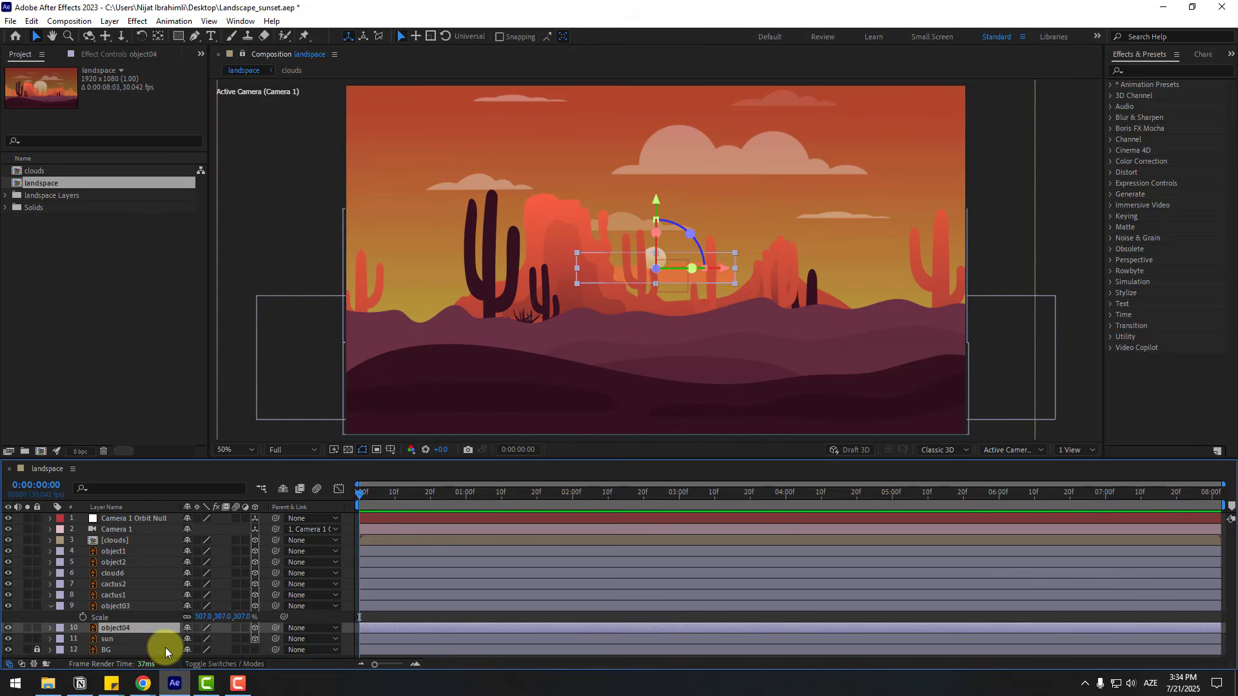
{"action": "key", "text": "s"}
{"action": "left_click_drag", "start_coordinate": [207, 638], "coordinate": [378, 608]}
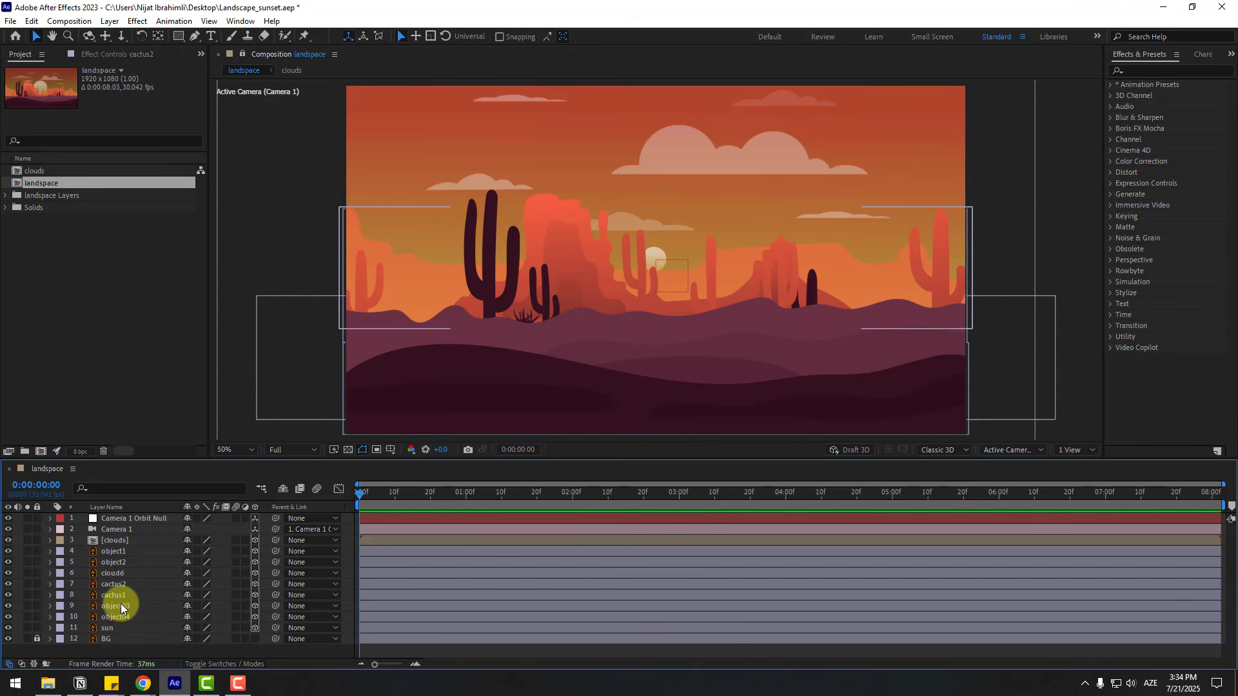
- Bring the cactus1 layer closer to the camera by lowering its Z position until it stands in front of the hills
{"action": "left_click", "coordinate": [114, 596]}
{"action": "key", "text": "p"}
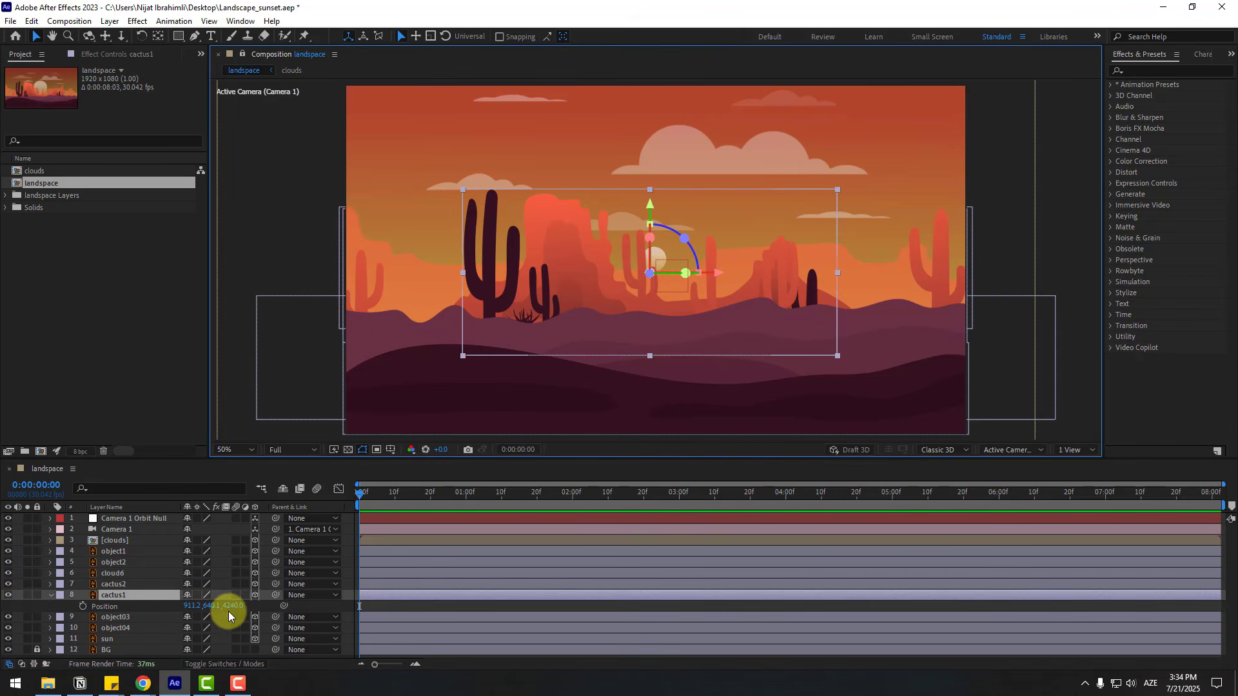
{"action": "left_click_drag", "start_coordinate": [235, 604], "coordinate": [95, 634]}
- Reduce the cactus1 layer's scale to 205% and nudge it slightly up on the foreground hill
{"action": "key", "text": "s"}
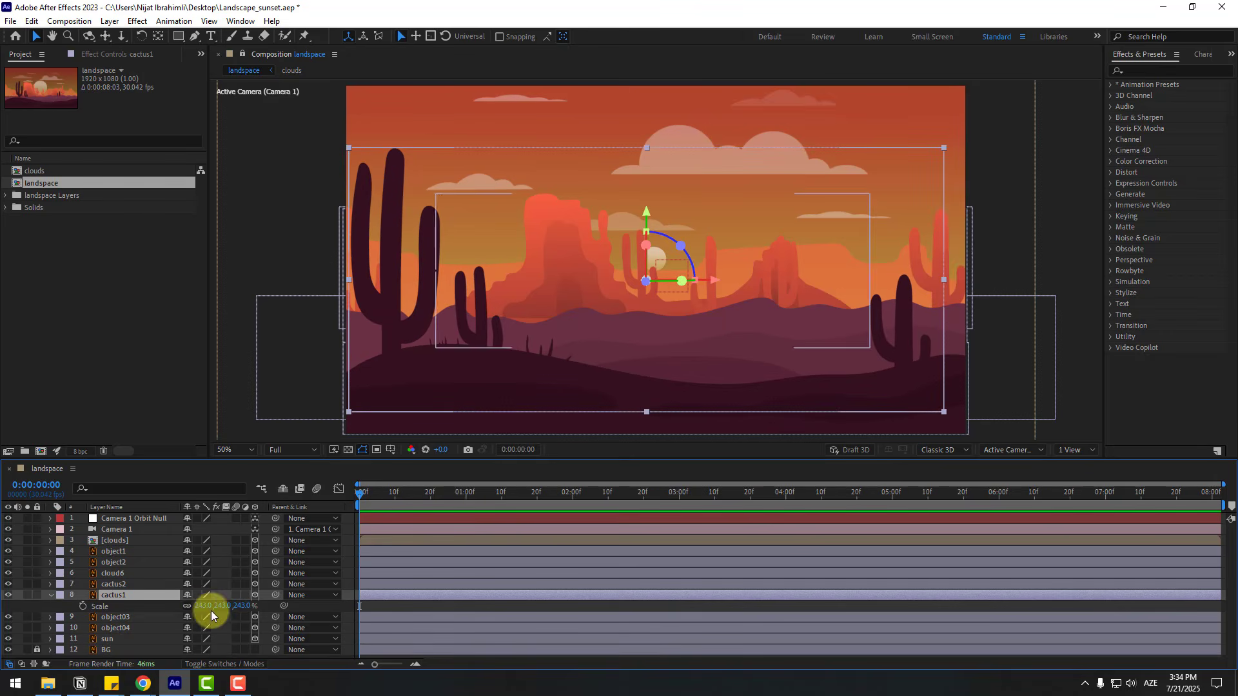
{"action": "mouse_move", "coordinate": [202, 608]}
{"action": "left_mouse_down"}
{"action": "mouse_move", "coordinate": [168, 608]}
{"action": "mouse_move", "coordinate": [179, 608]}
{"action": "left_mouse_up"}
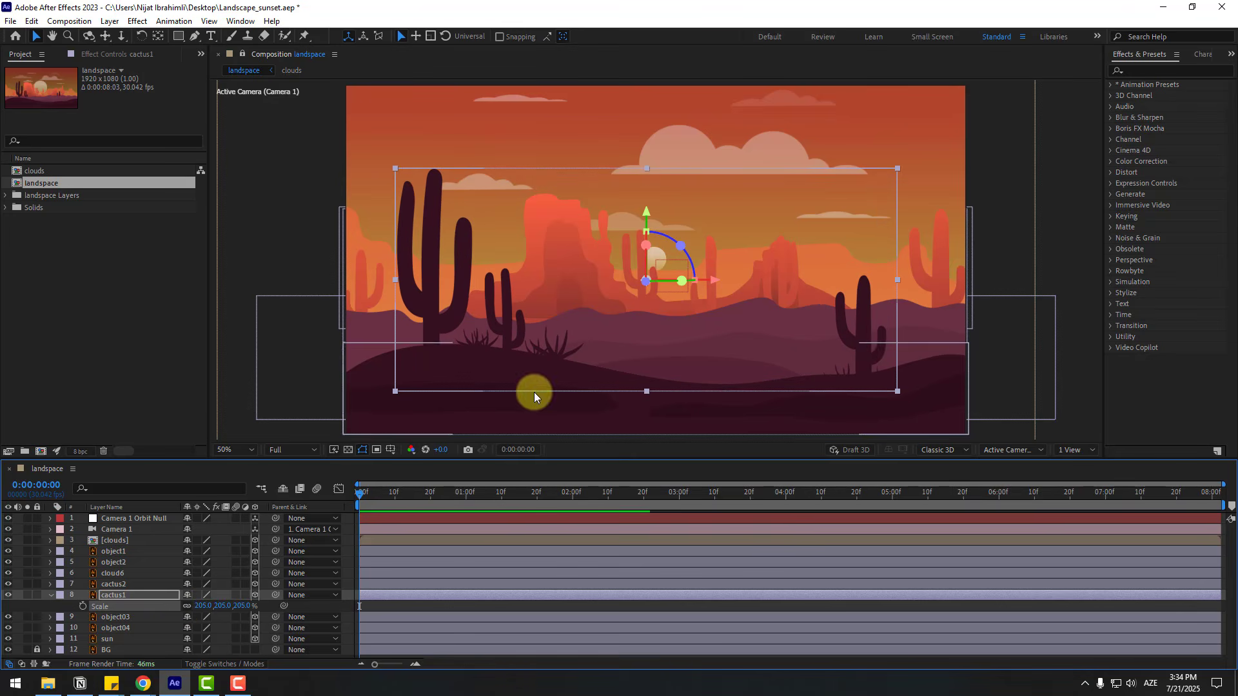
{"action": "left_click_drag", "start_coordinate": [534, 393], "coordinate": [550, 352]}
{"action": "key", "text": "s"}
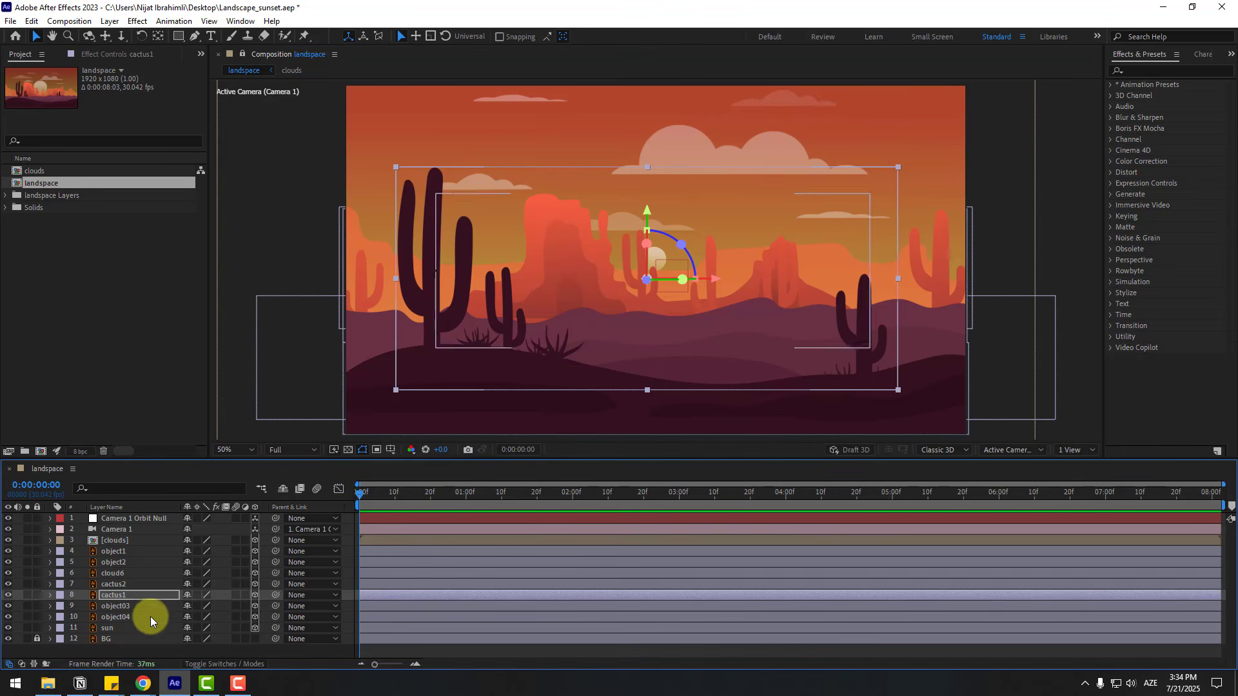
- Nudge the object04 mesas slightly and lower the object03 rocks a little behind the hill line
{"action": "left_click", "coordinate": [130, 617]}
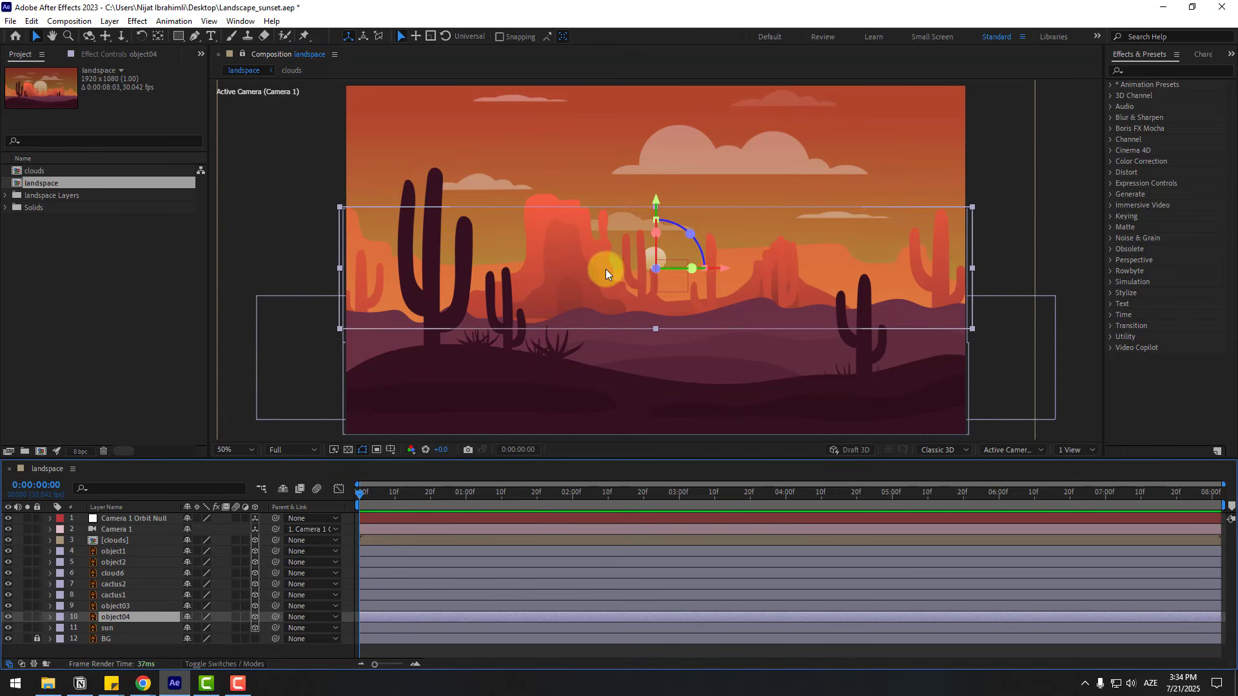
{"action": "left_click_drag", "start_coordinate": [609, 273], "coordinate": [610, 273]}
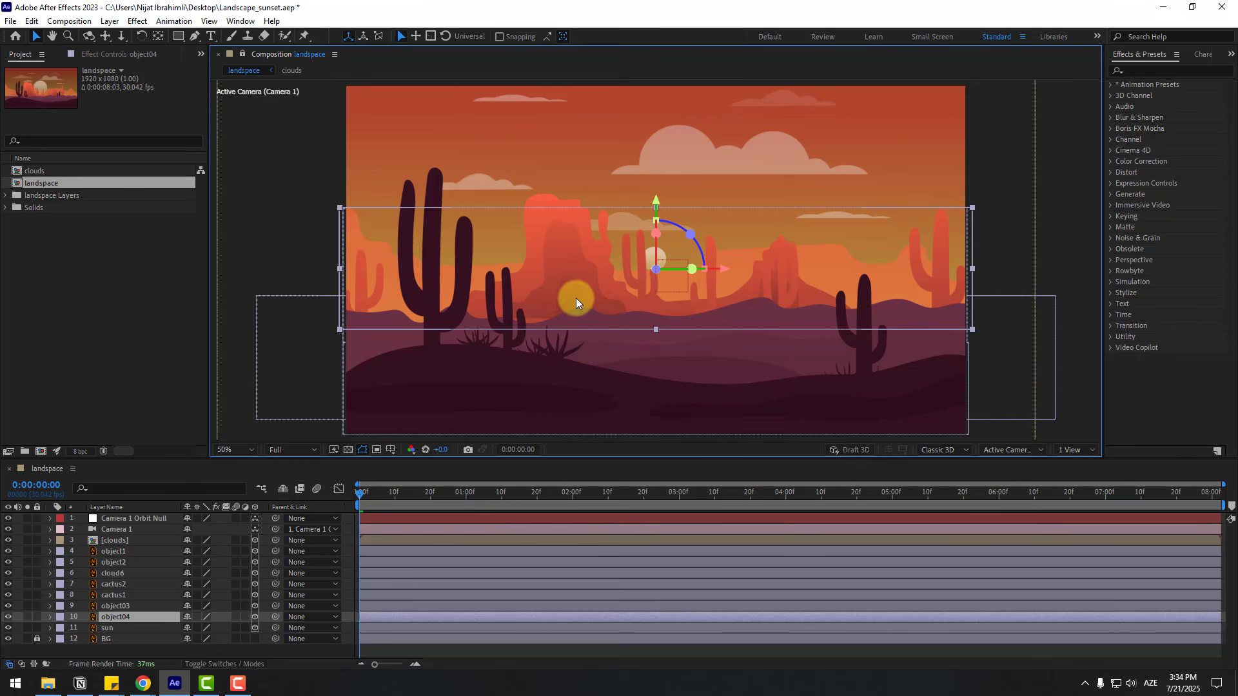
{"action": "left_click", "coordinate": [116, 608]}
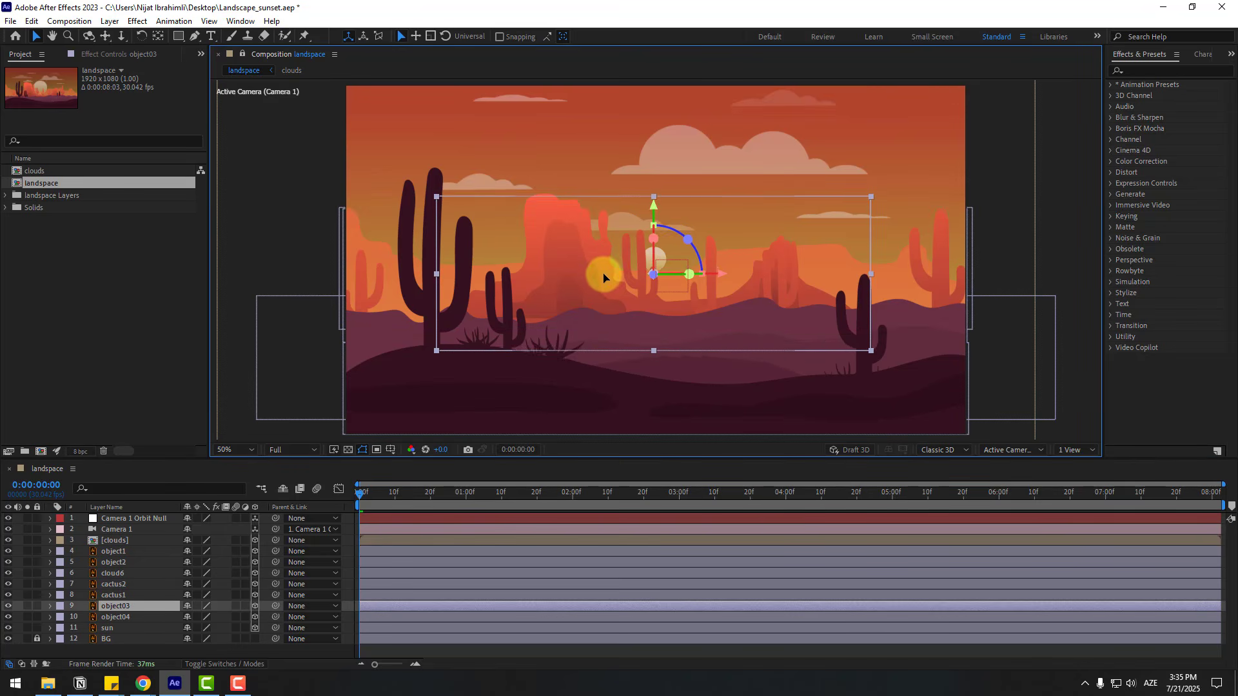
{"action": "left_click_drag", "start_coordinate": [604, 278], "coordinate": [601, 279]}
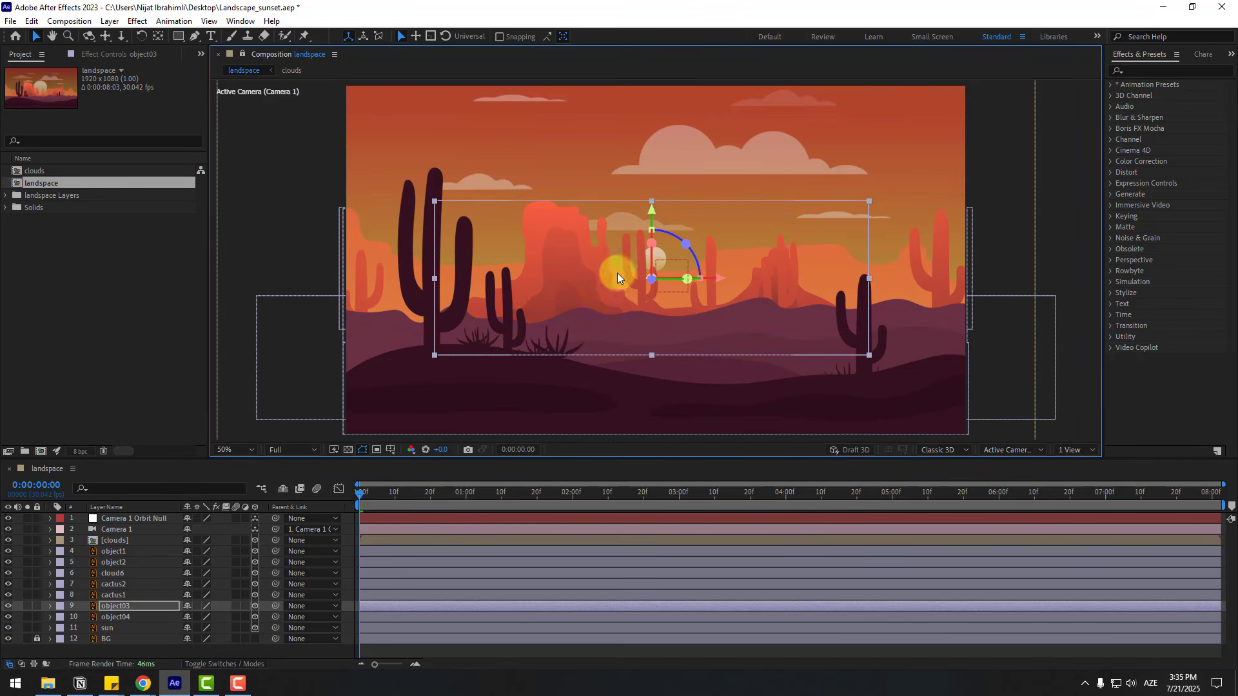
- Enlarge the object03 rock layer further and reposition it so its large rock rises behind the left cactus
{"action": "key", "text": "s"}
{"action": "left_click_drag", "start_coordinate": [202, 619], "coordinate": [265, 597]}
{"action": "left_click_drag", "start_coordinate": [566, 312], "coordinate": [609, 278]}
{"action": "left_click", "coordinate": [51, 606]}
- Scale the object04 mesa layer to 474% and move it slightly up and to the right
{"action": "left_click", "coordinate": [135, 619]}
{"action": "key", "text": "s"}
{"action": "left_click_drag", "start_coordinate": [194, 628], "coordinate": [600, 278]}
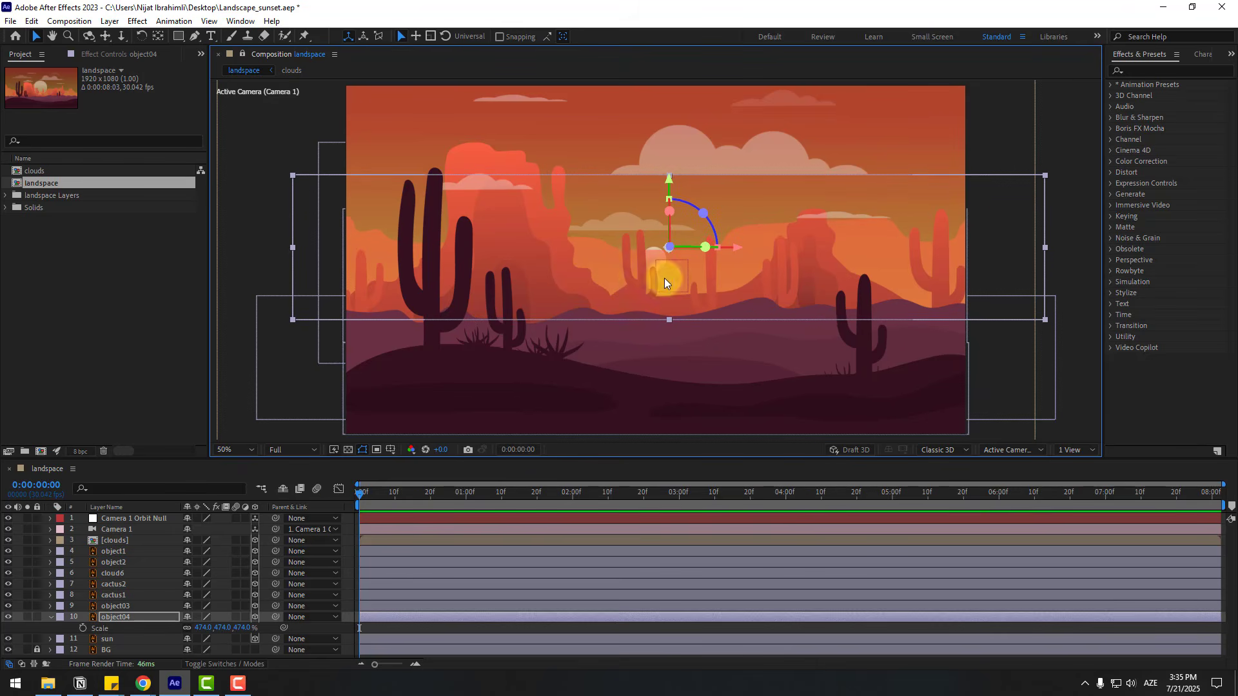
{"action": "left_click", "coordinate": [50, 617]}
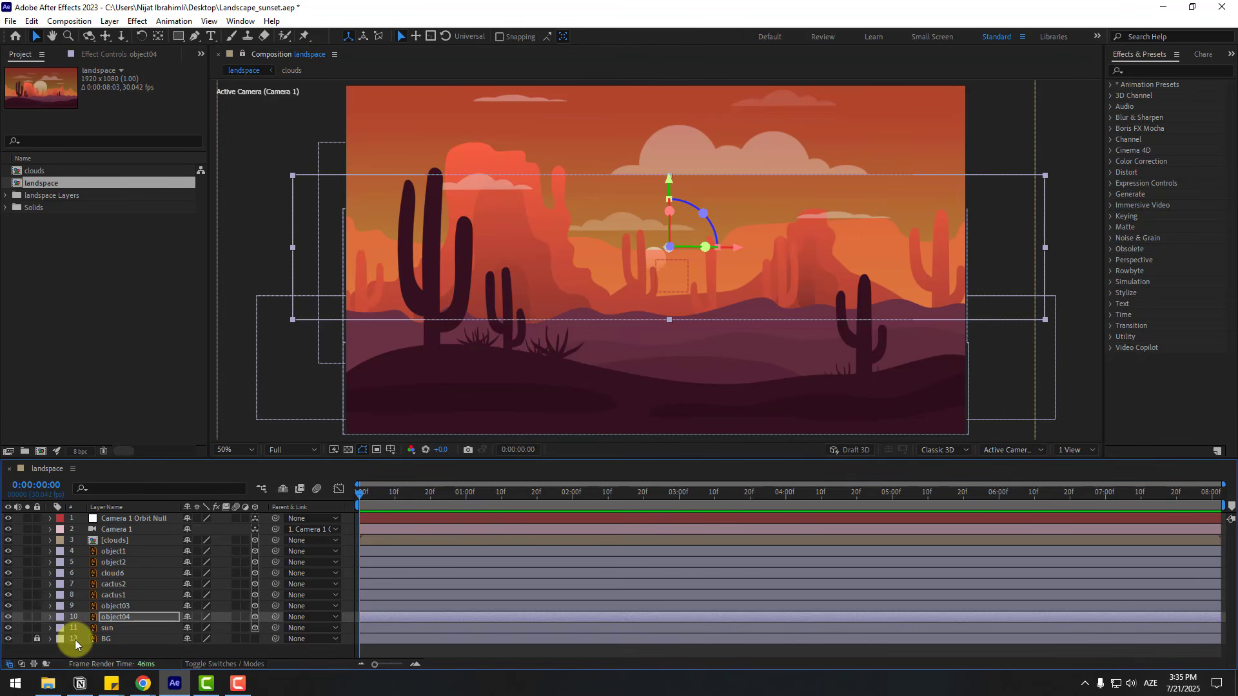
- Scale the sun layer to 490% and raise it slightly above the mesas
{"action": "left_click", "coordinate": [110, 629]}
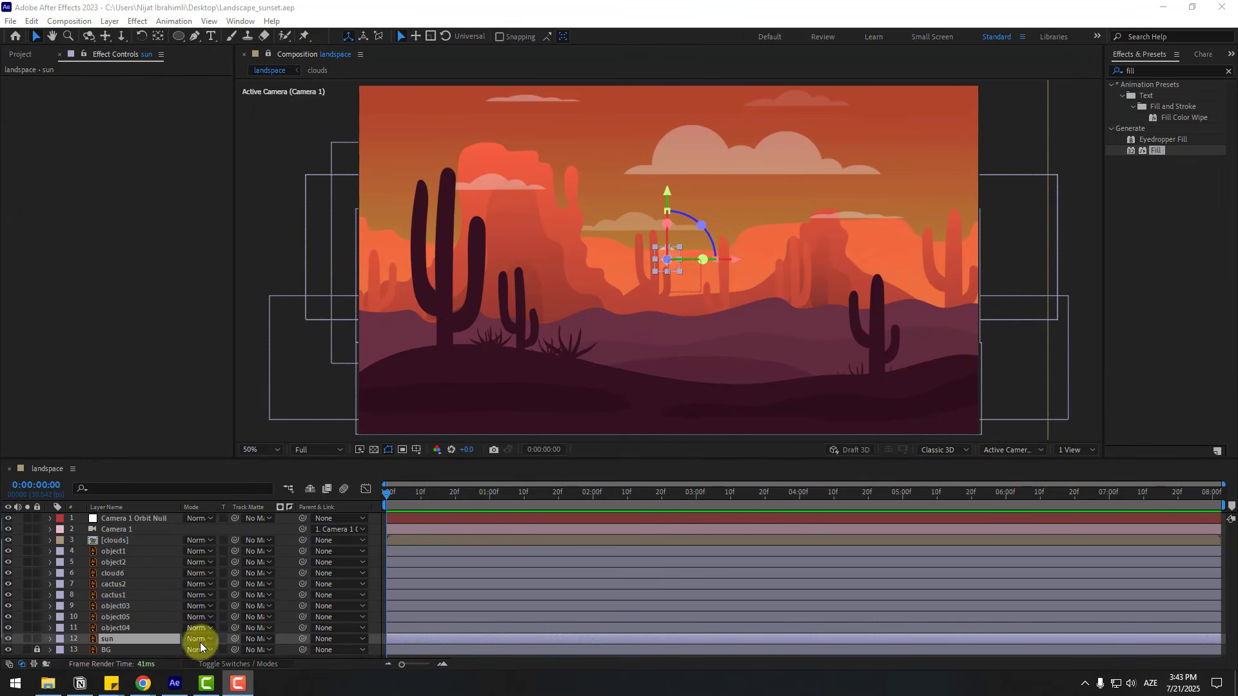
{"action": "left_click", "coordinate": [145, 639]}
{"action": "key", "text": "s"}
{"action": "left_click_drag", "start_coordinate": [197, 648], "coordinate": [419, 583]}
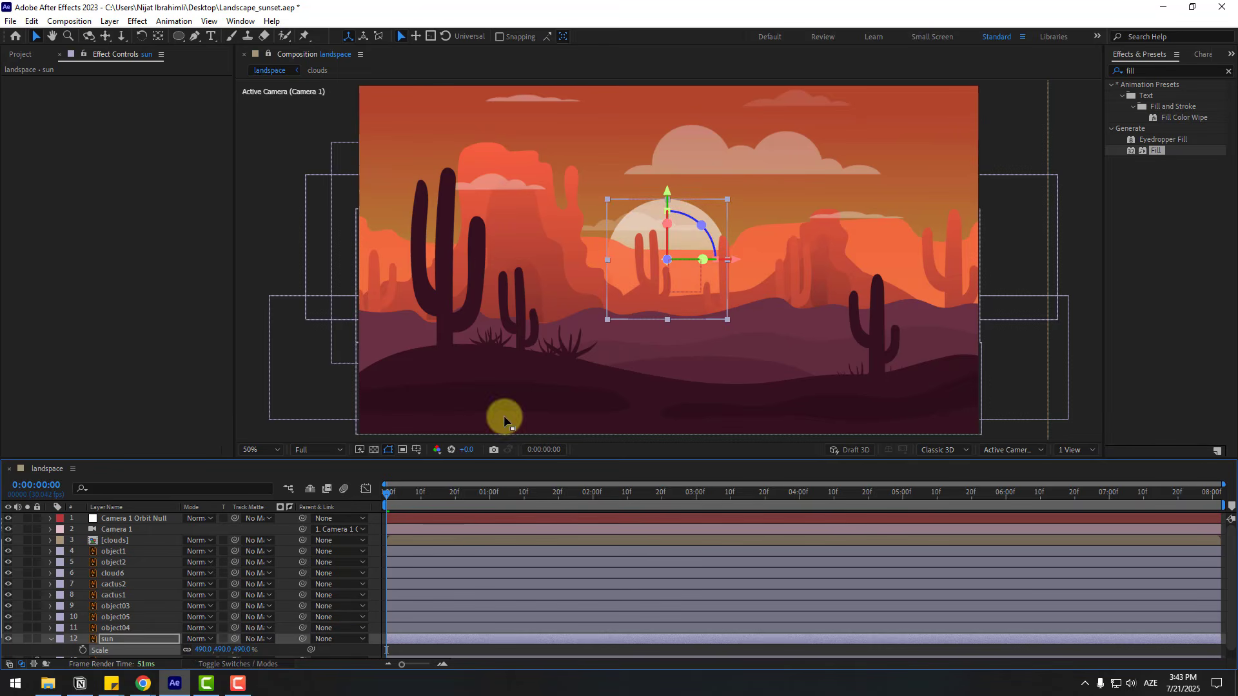
{"action": "left_click_drag", "start_coordinate": [669, 198], "coordinate": [668, 195]}
- Keyframe the sun's Position at the start of the timeline and raise the sun at the end of the composition
{"action": "left_click", "coordinate": [103, 643]}
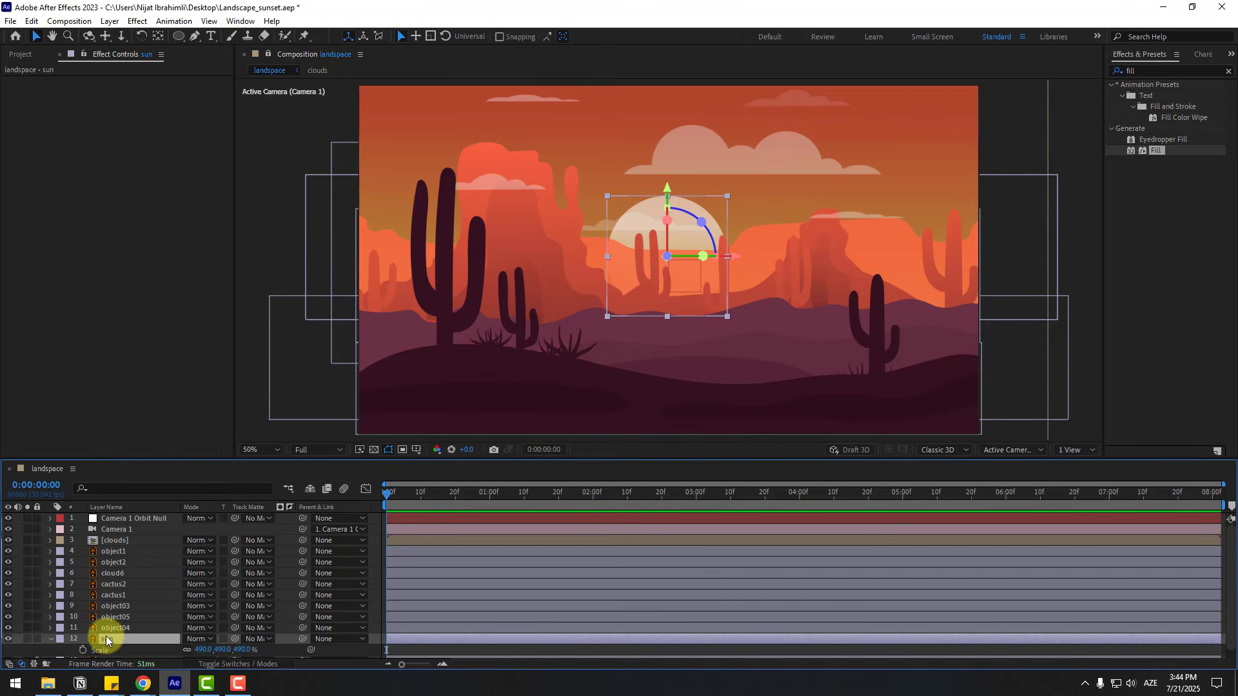
{"action": "key", "text": "p"}
{"action": "scroll", "coordinate": [118, 638], "scroll_direction": "down", "scroll_amount": 1}
{"action": "left_click", "coordinate": [84, 642]}
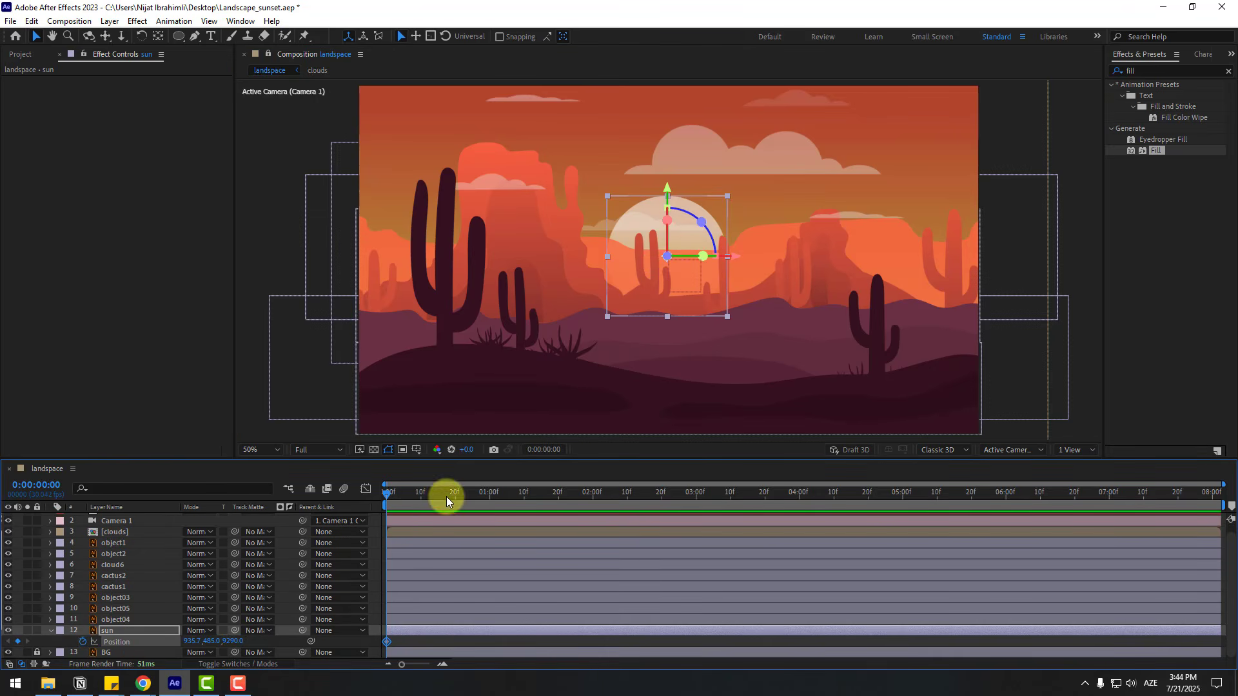
{"action": "left_click_drag", "start_coordinate": [882, 503], "coordinate": [1167, 497]}
{"action": "left_click_drag", "start_coordinate": [668, 187], "coordinate": [668, 168]}
- Lower the sun at the first frame to a Y position of about 790, partly behind the mesas
{"action": "left_click_drag", "start_coordinate": [1202, 492], "coordinate": [309, 506]}
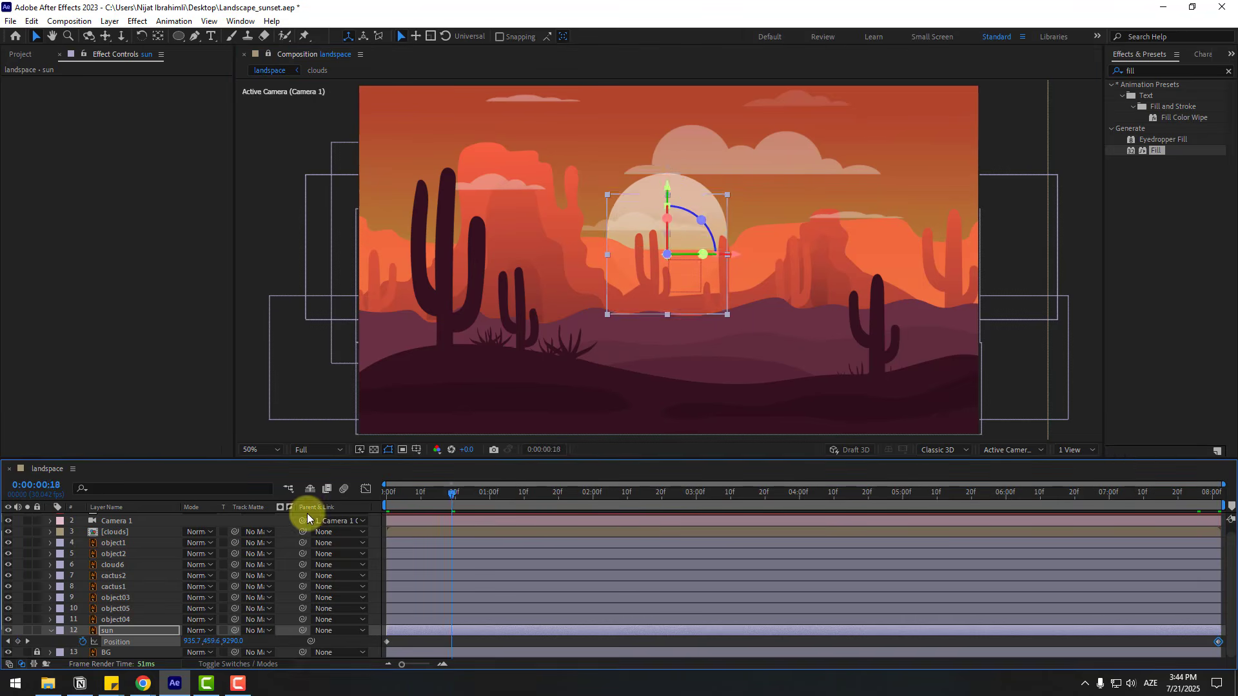
{"action": "left_click", "coordinate": [683, 258]}
{"action": "left_click_drag", "start_coordinate": [668, 202], "coordinate": [668, 224]}
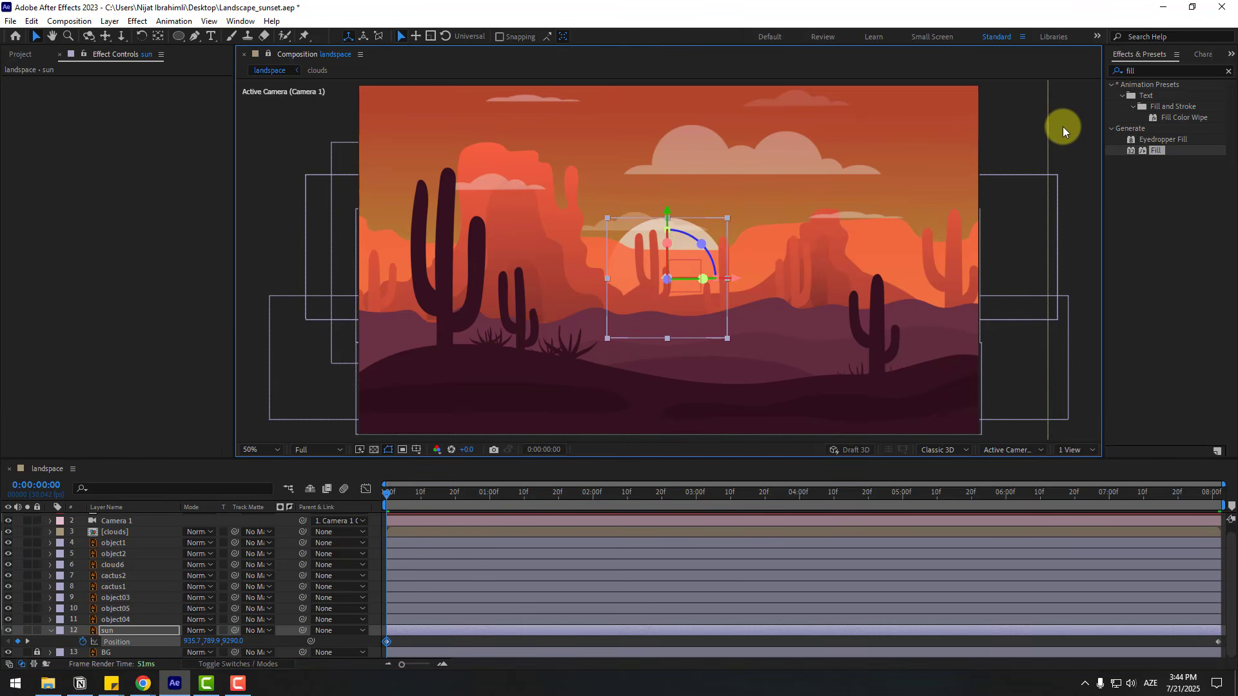
- Preview the sun's rising animation and return to the first frame
{"action": "left_click", "coordinate": [1063, 128]}
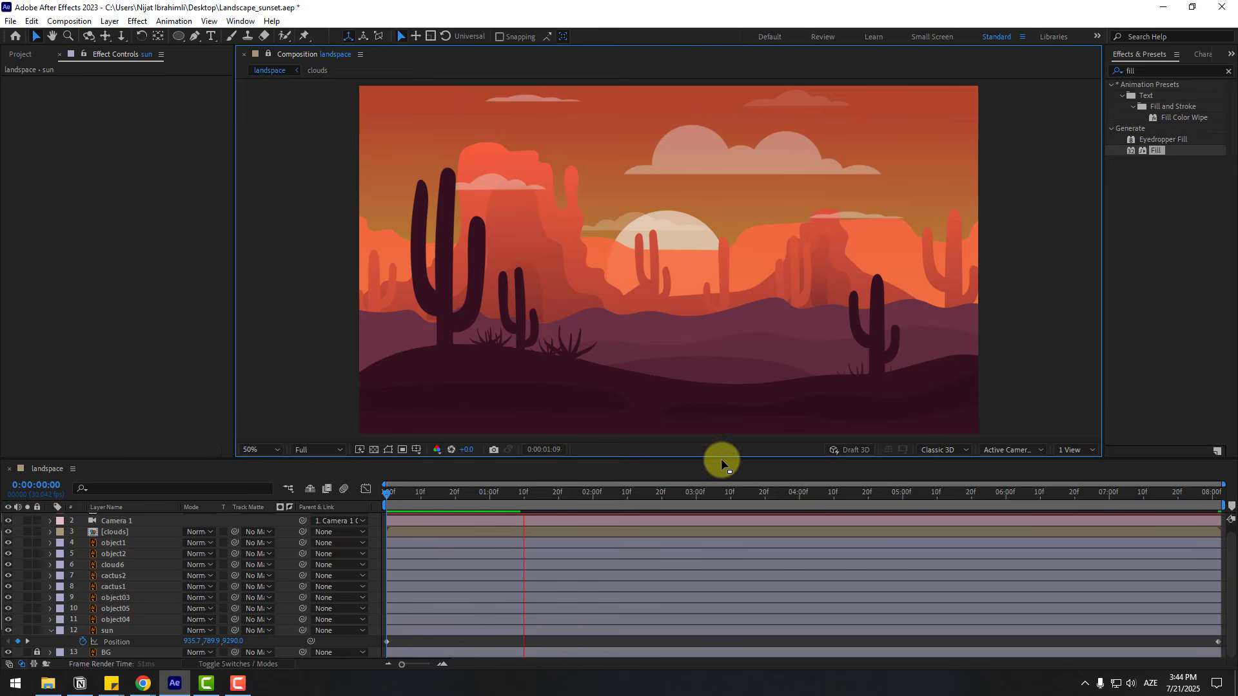
{"action": "left_click", "coordinate": [508, 497]}
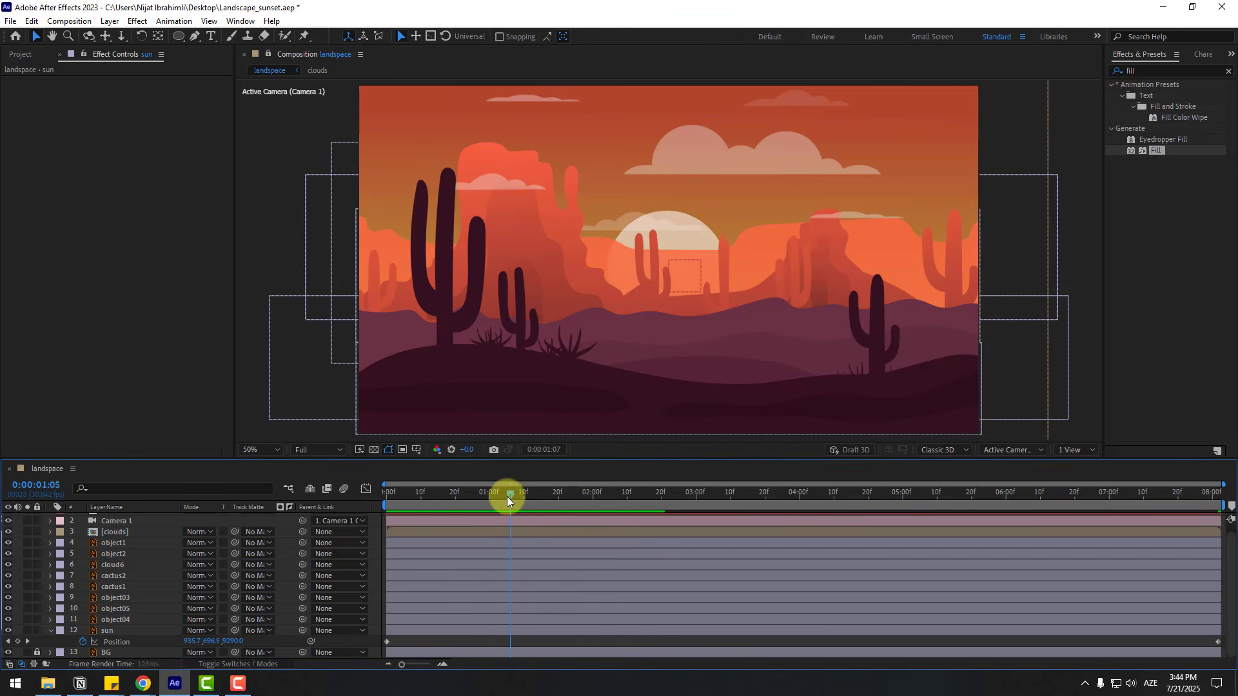
{"action": "left_click_drag", "start_coordinate": [507, 497], "coordinate": [97, 632]}
- Duplicate the object04 layer and rename the original beneath the copy as MASK
{"action": "scroll", "coordinate": [567, 258], "scroll_direction": "up", "scroll_amount": 1}
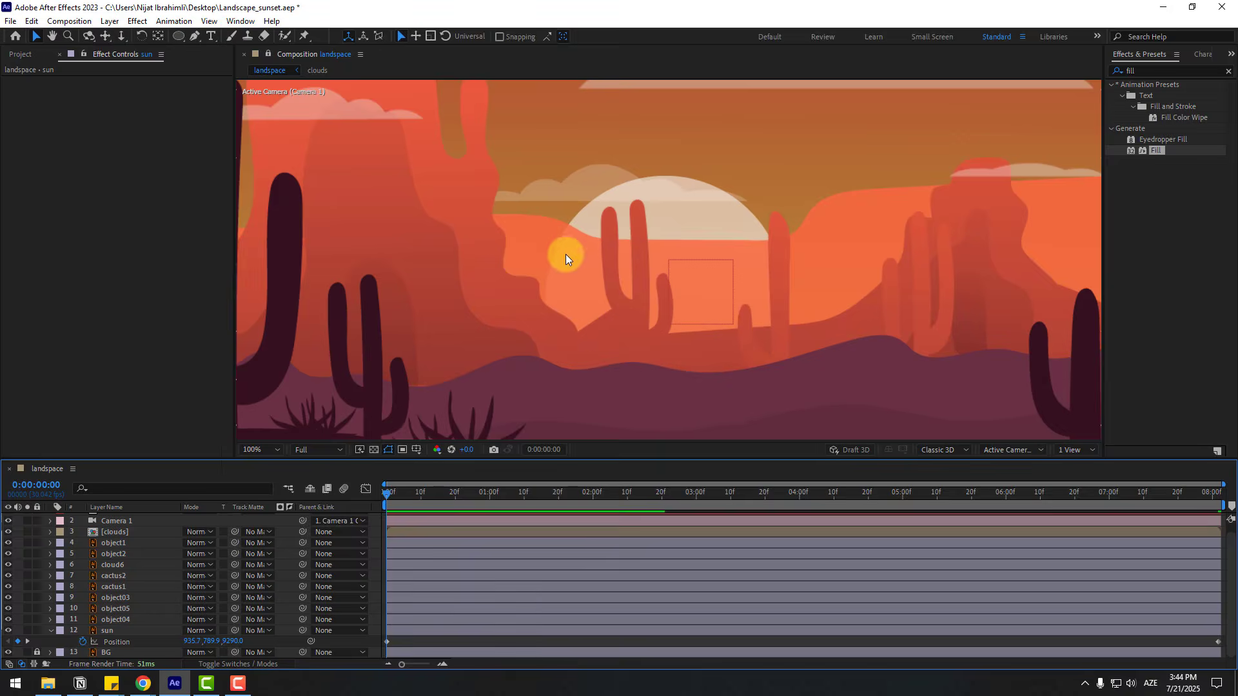
{"action": "left_click", "coordinate": [51, 629]}
{"action": "left_click", "coordinate": [125, 628]}
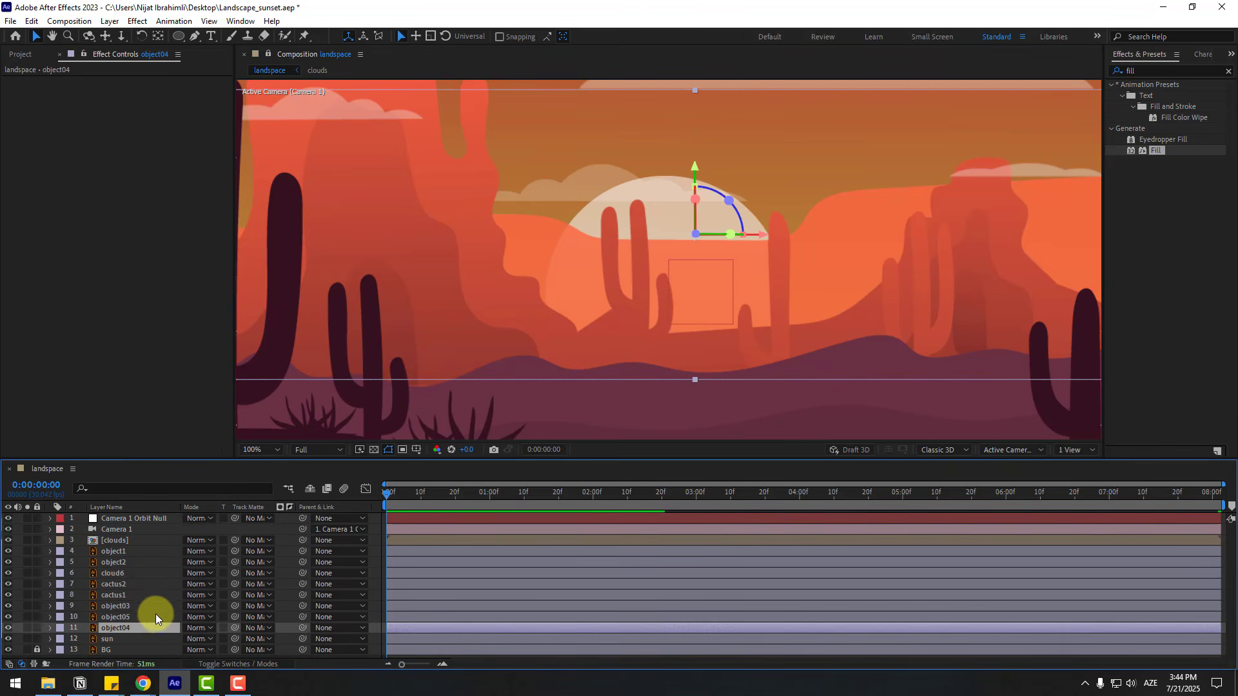
{"action": "key", "text": "ctrl+d"}
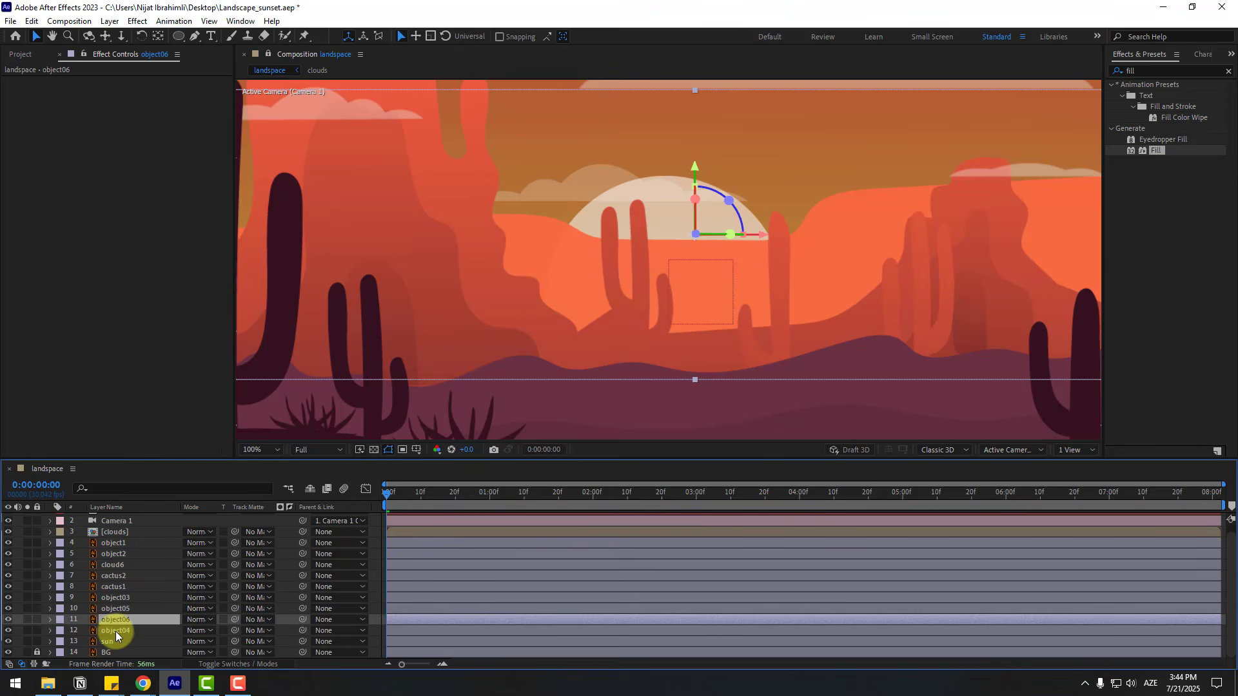
{"action": "left_click", "coordinate": [115, 632]}
{"action": "key", "text": "Return"}
{"action": "type", "text": "MASK"}
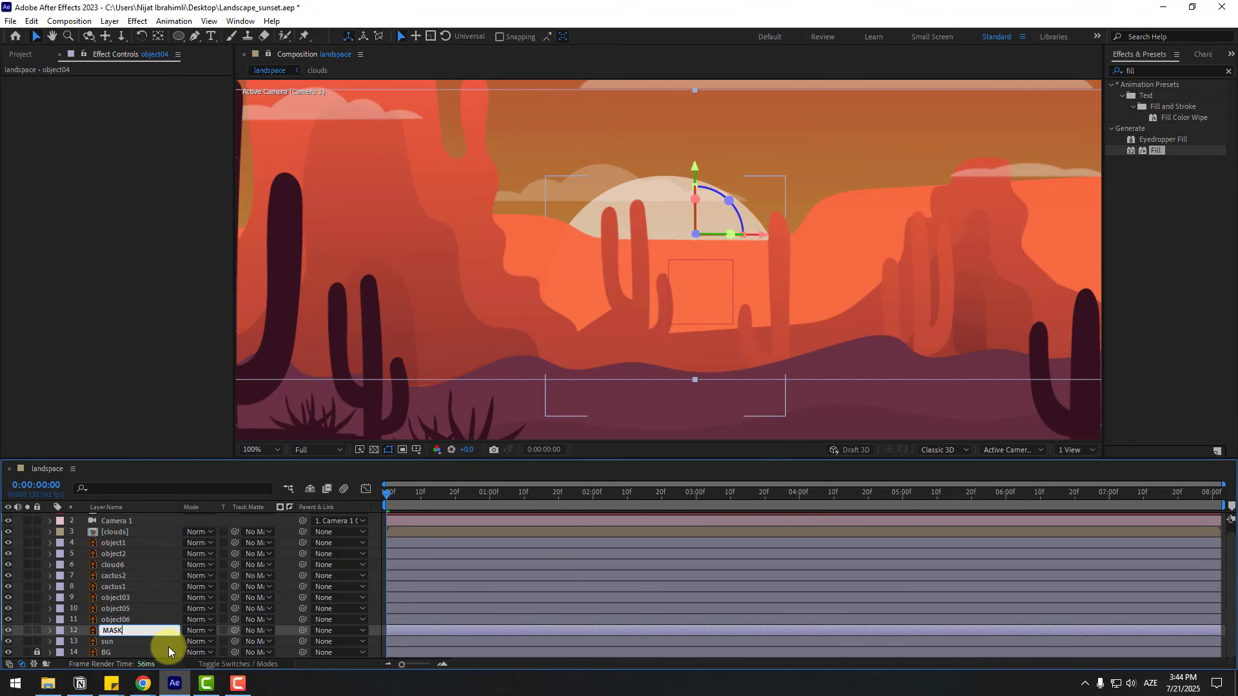
{"action": "key", "text": "Return"}
- Use MASK as an inverted track matte for the sun, keep MASK visible, and preview the sunrise
{"action": "left_click", "coordinate": [118, 642]}
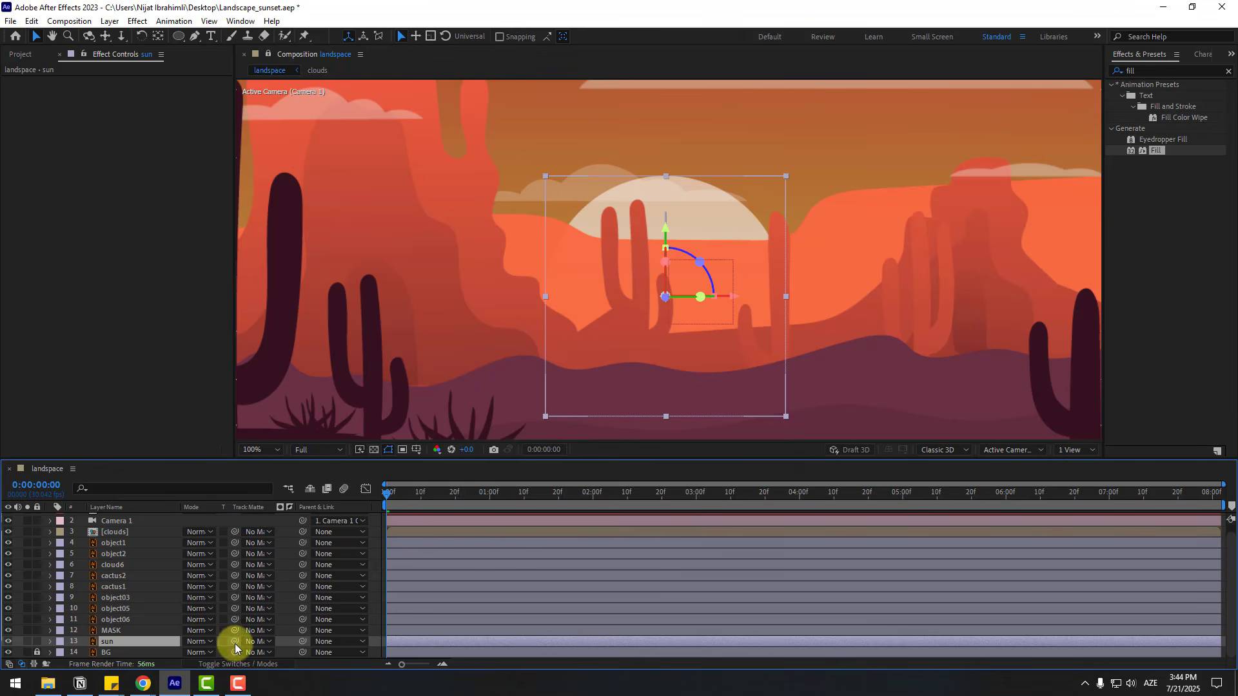
{"action": "left_click_drag", "start_coordinate": [235, 645], "coordinate": [102, 634]}
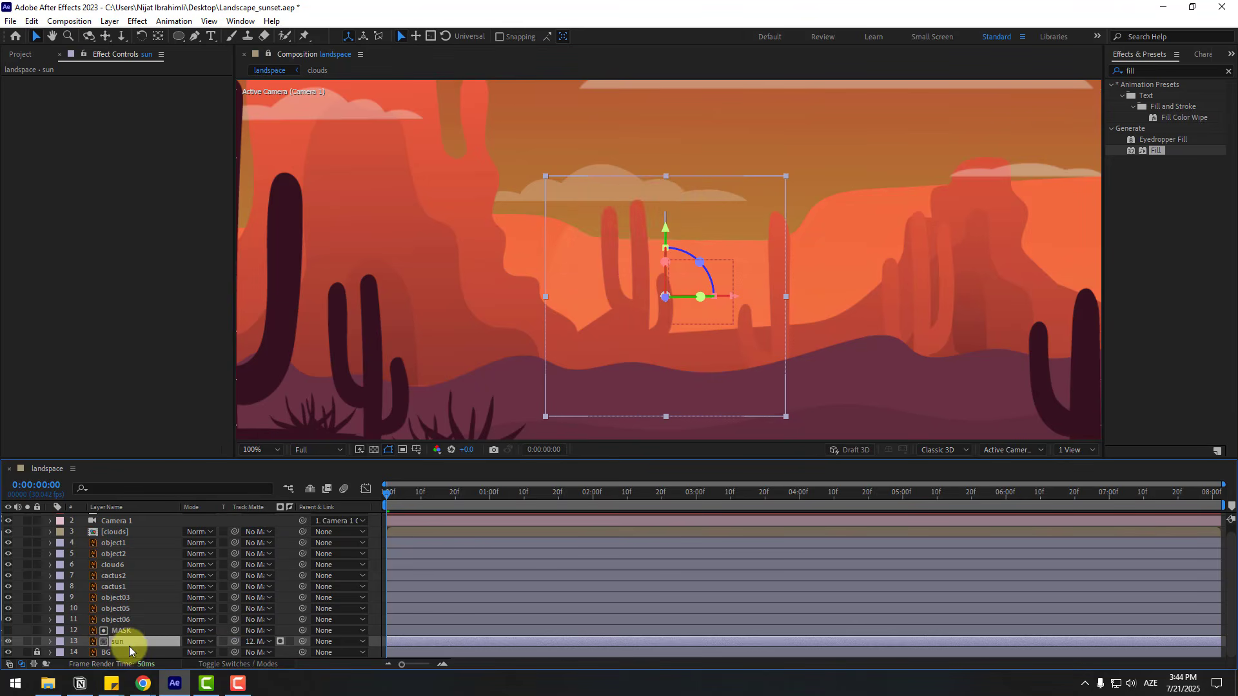
{"action": "left_click", "coordinate": [123, 632]}
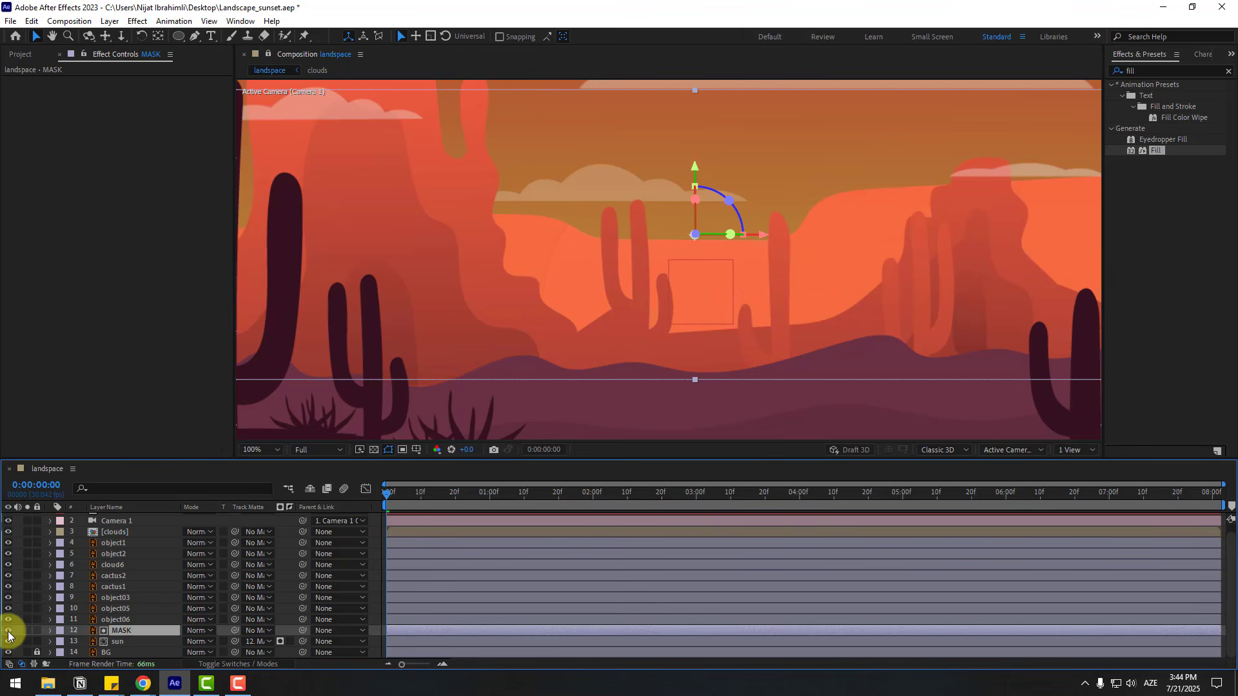
{"action": "left_click", "coordinate": [120, 642]}
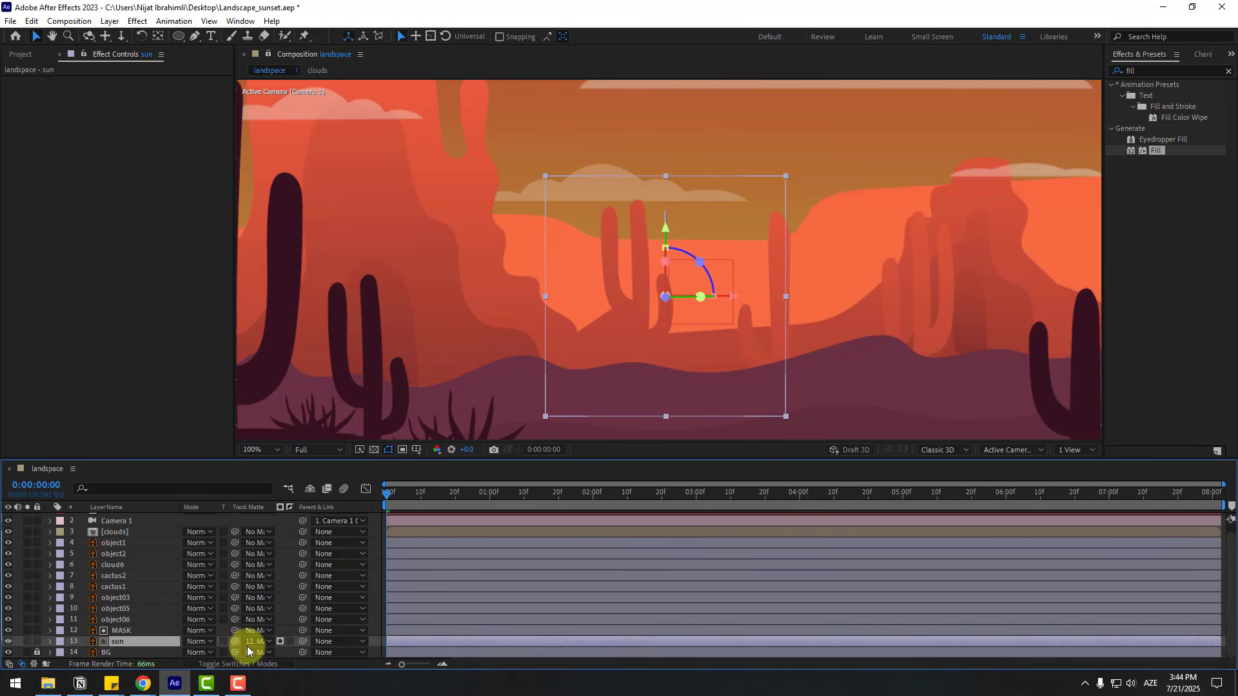
{"action": "left_click", "coordinate": [290, 641]}
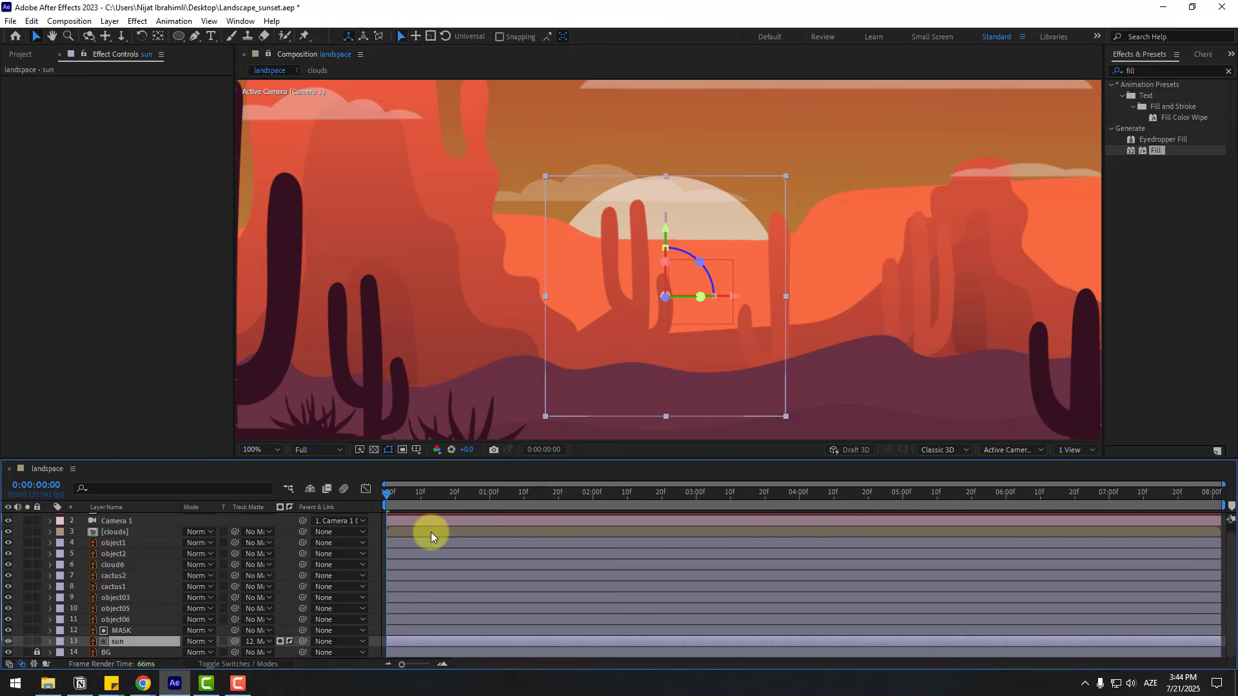
{"action": "key", "text": "space"}
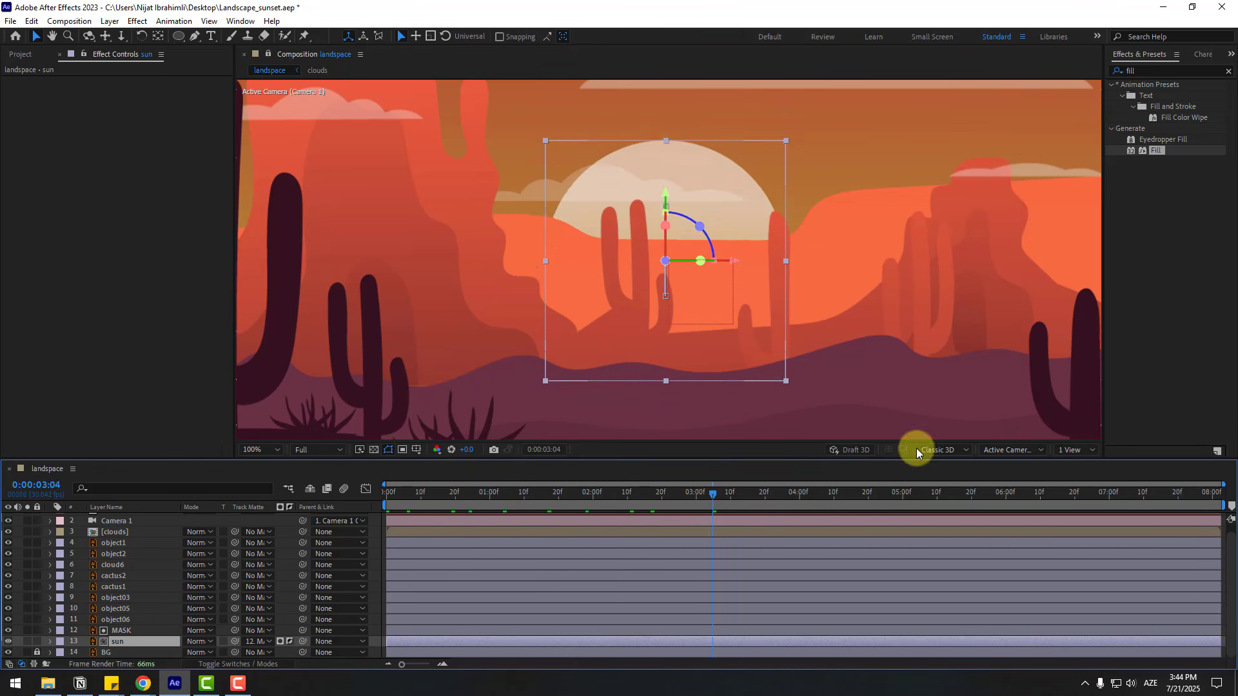
{"action": "left_click", "coordinate": [442, 495]}
- Apply the Glow effect to the sun layer with a Glow Radius of about 121
{"action": "left_click", "coordinate": [1159, 72]}
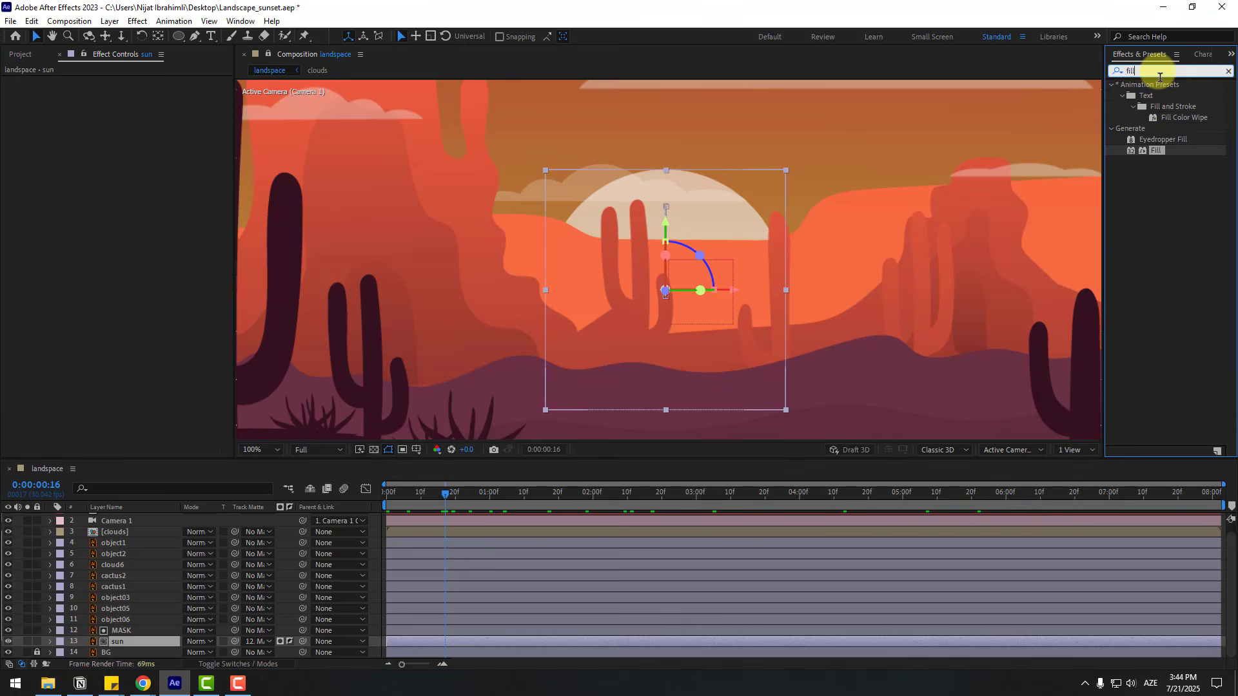
{"action": "type", "text": "glow"}
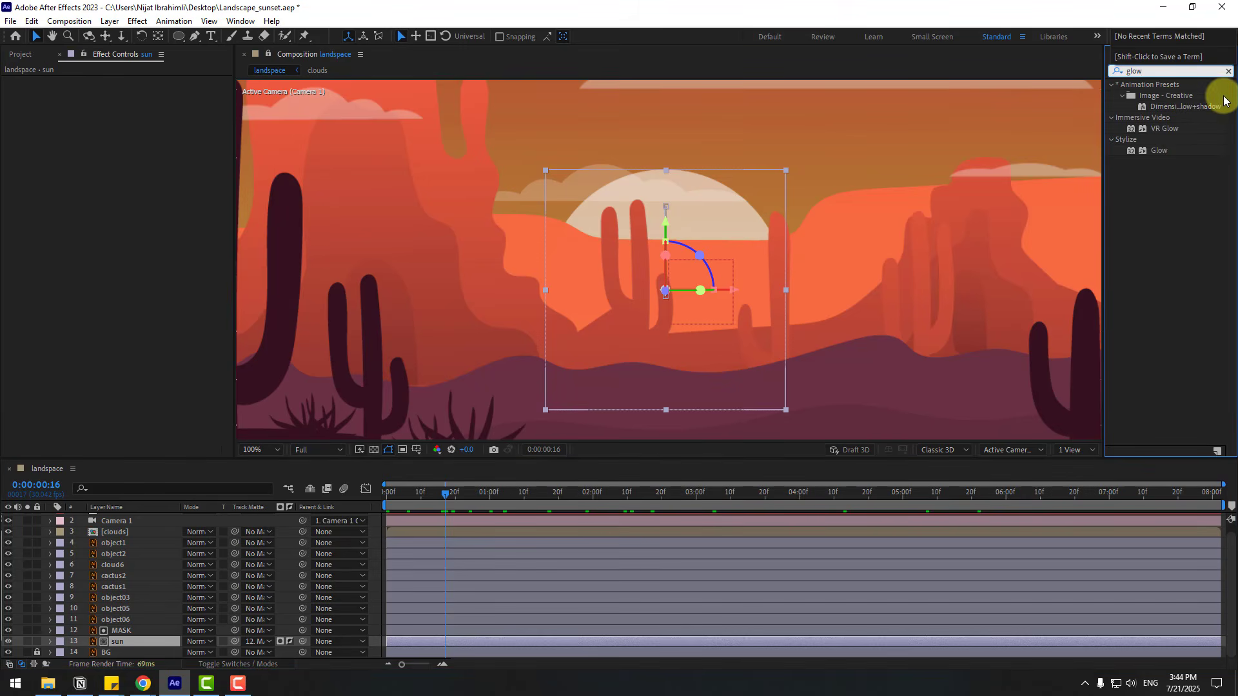
{"action": "left_click_drag", "start_coordinate": [1164, 156], "coordinate": [114, 646]}
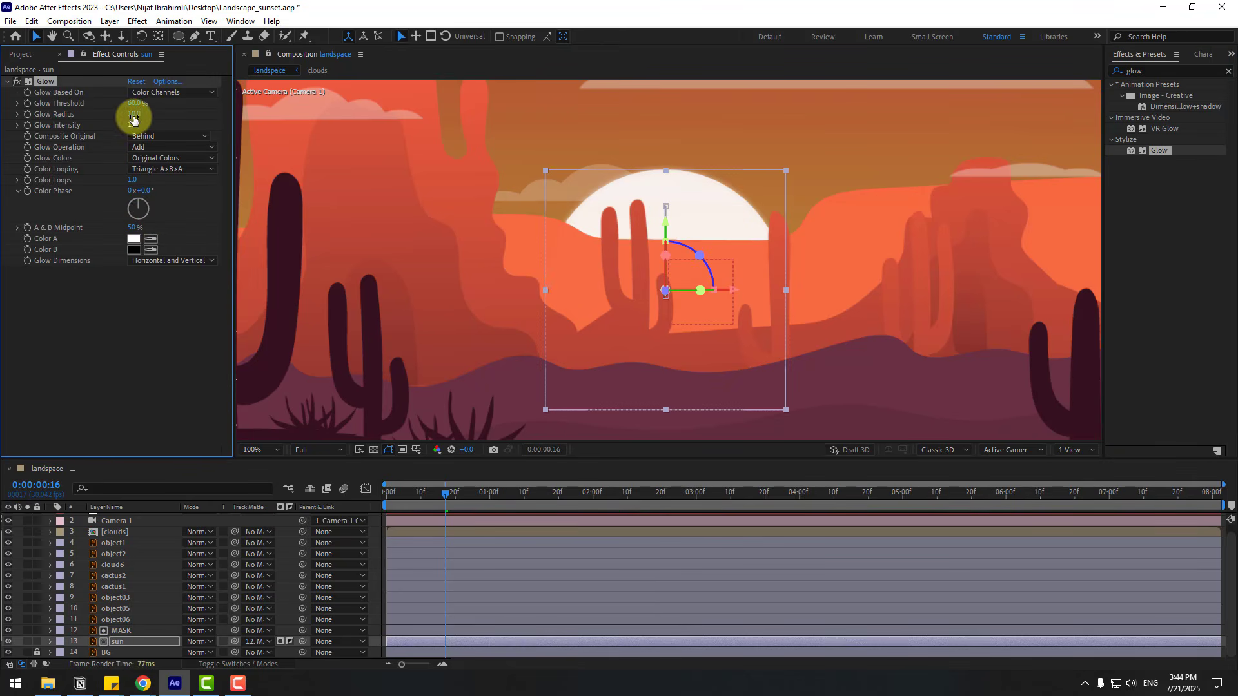
{"action": "left_click_drag", "start_coordinate": [147, 114], "coordinate": [171, 111]}
{"action": "left_click_drag", "start_coordinate": [174, 112], "coordinate": [171, 111]}
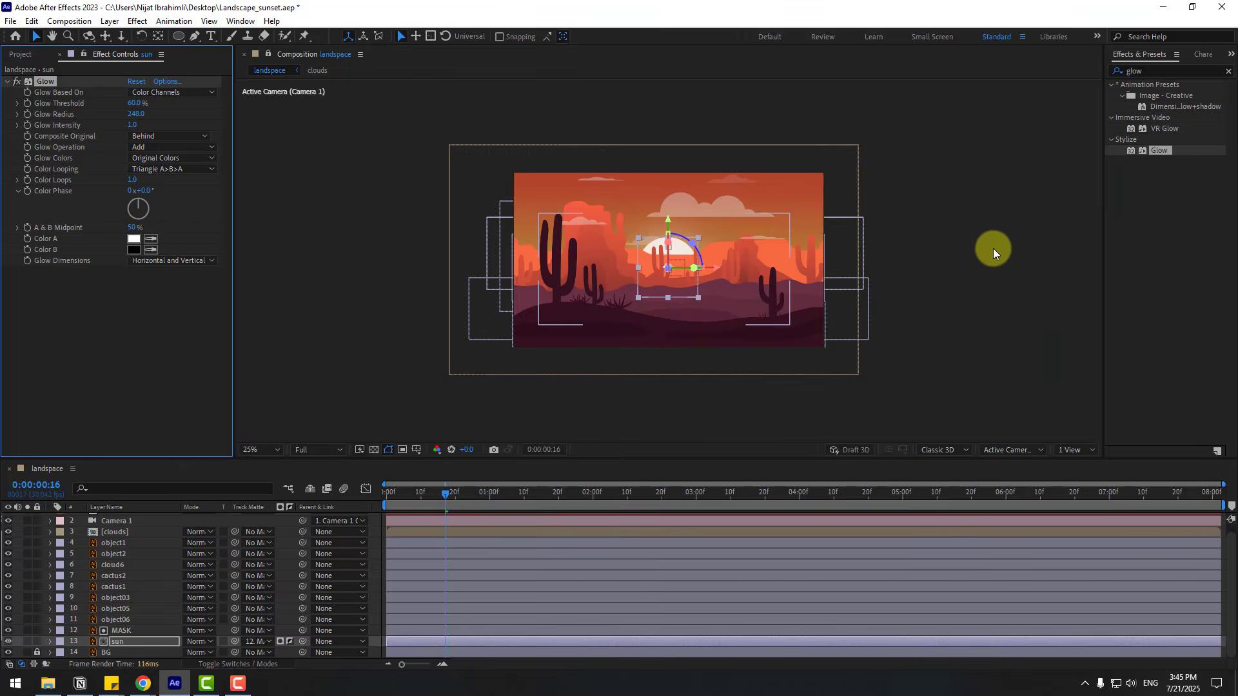
{"action": "key", "text": "shift+slash"}
{"action": "left_click", "coordinate": [1021, 250]}
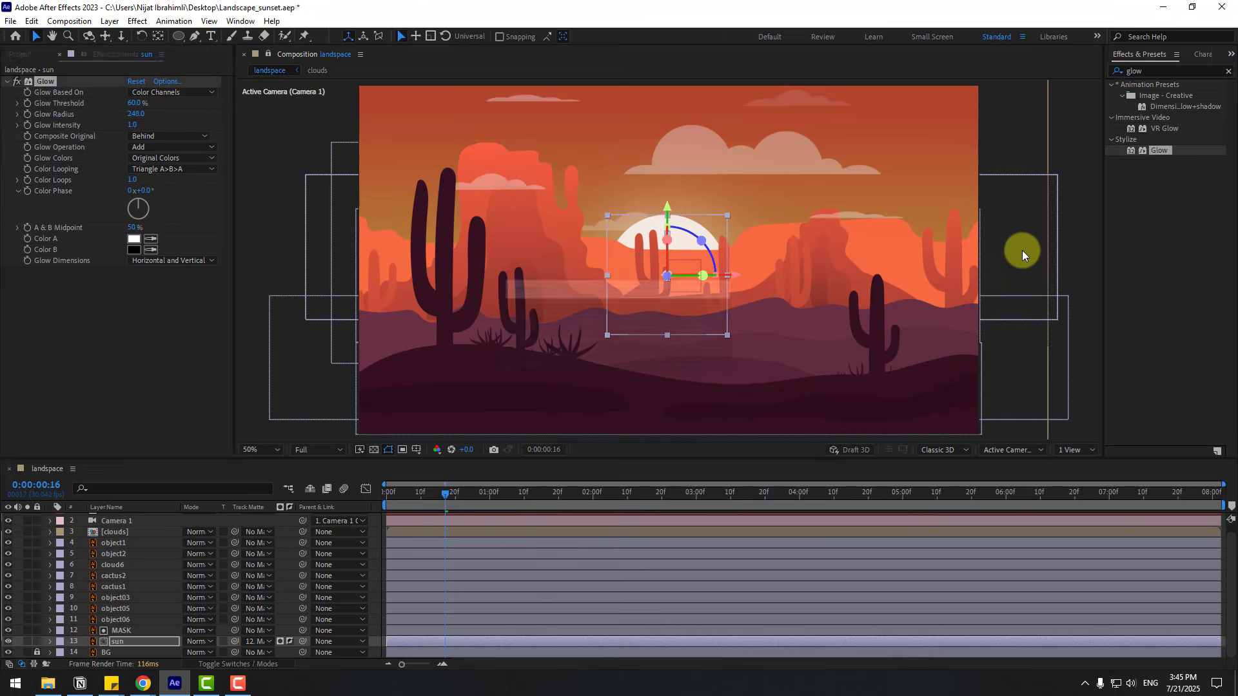
- Find the Fill effect and apply it to the sun layer
{"action": "left_click", "coordinate": [1155, 78]}
{"action": "type", "text": "fill"}
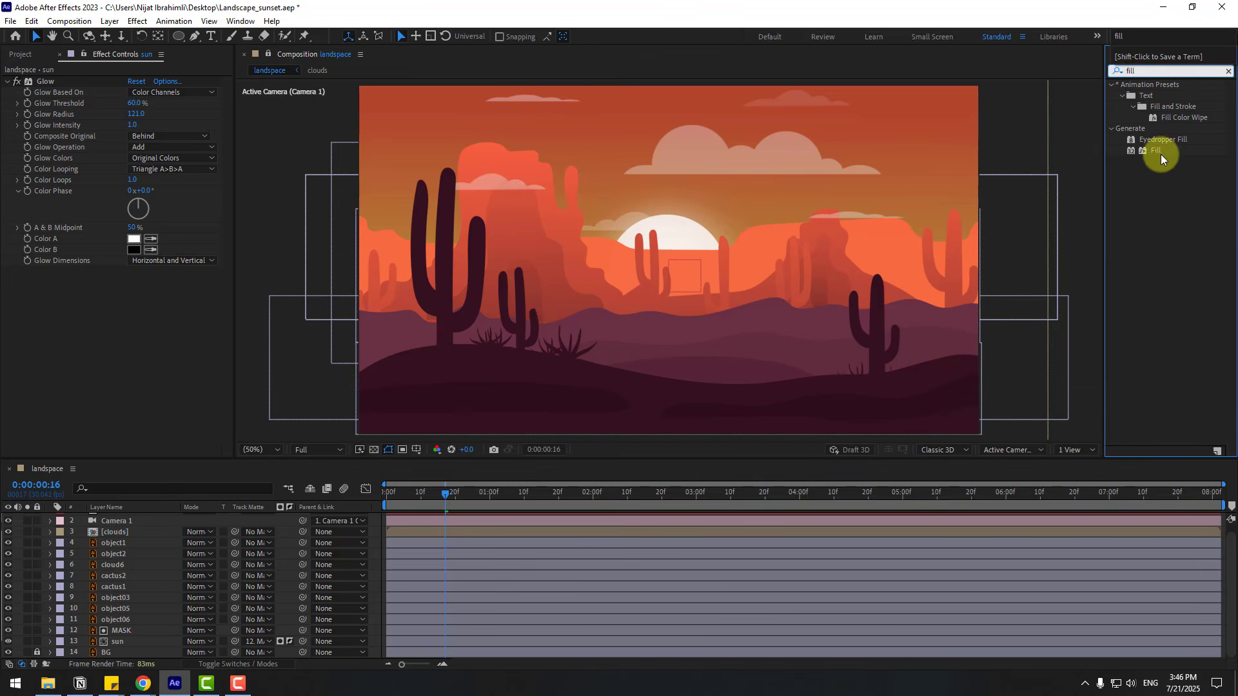
{"action": "left_click_drag", "start_coordinate": [1161, 154], "coordinate": [118, 637]}
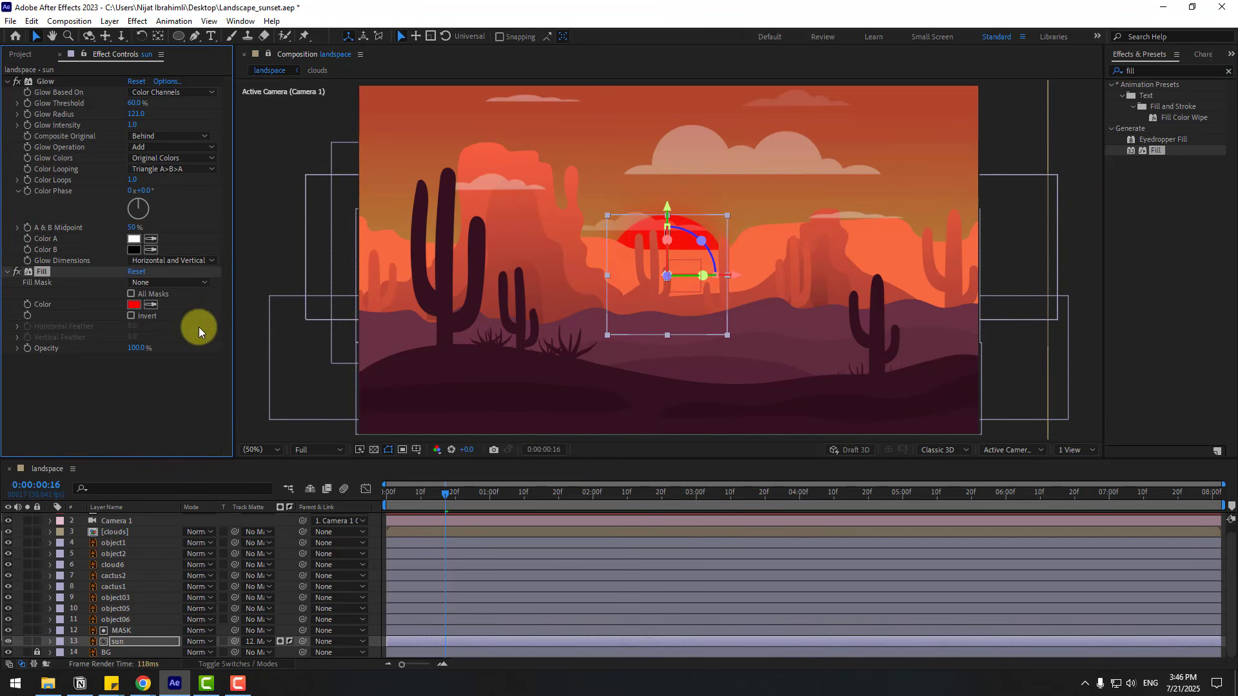
- Change the sun's Fill colour to a pale peach, about F2D0B1
{"action": "left_click", "coordinate": [133, 305]}
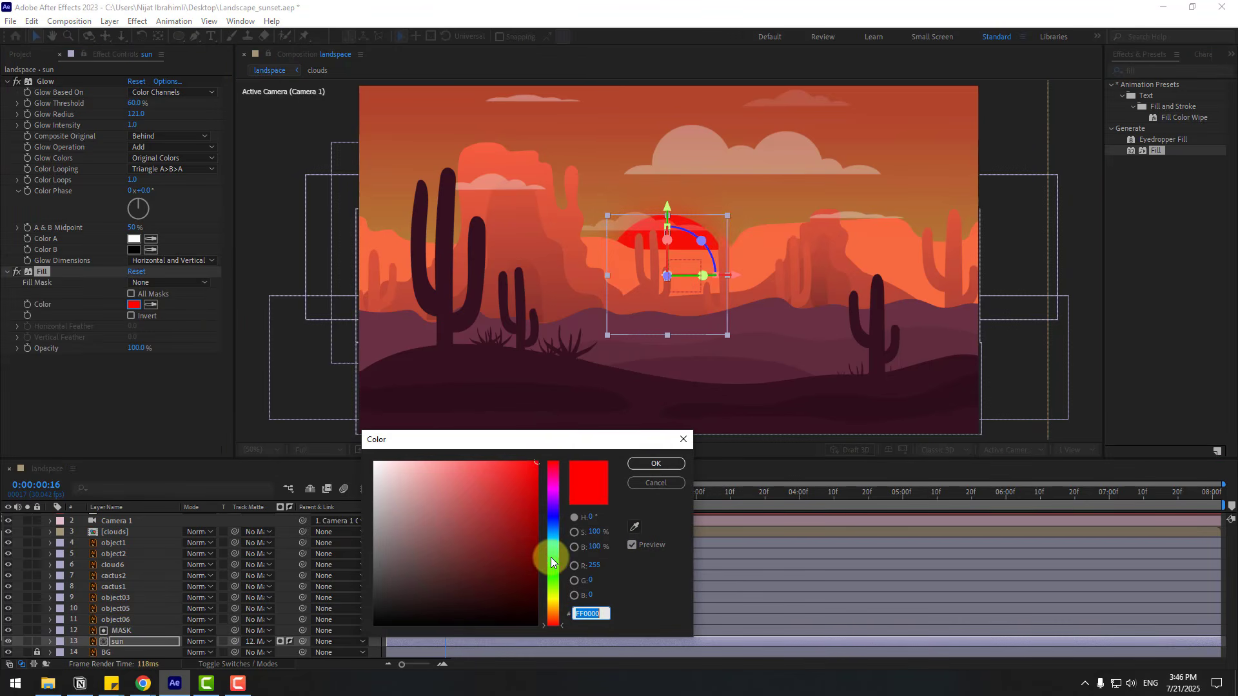
{"action": "left_click_drag", "start_coordinate": [552, 561], "coordinate": [551, 603]}
{"action": "left_click_drag", "start_coordinate": [525, 520], "coordinate": [481, 478]}
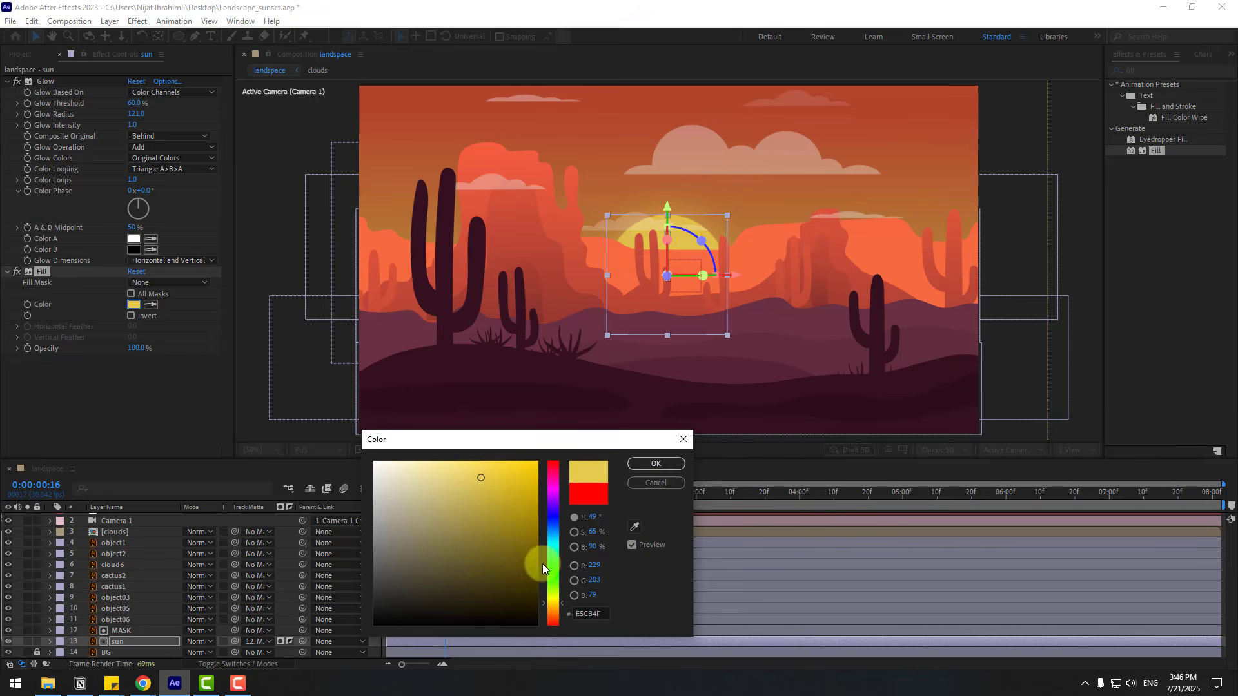
{"action": "left_click_drag", "start_coordinate": [556, 609], "coordinate": [556, 610]}
{"action": "left_click", "coordinate": [635, 527]}
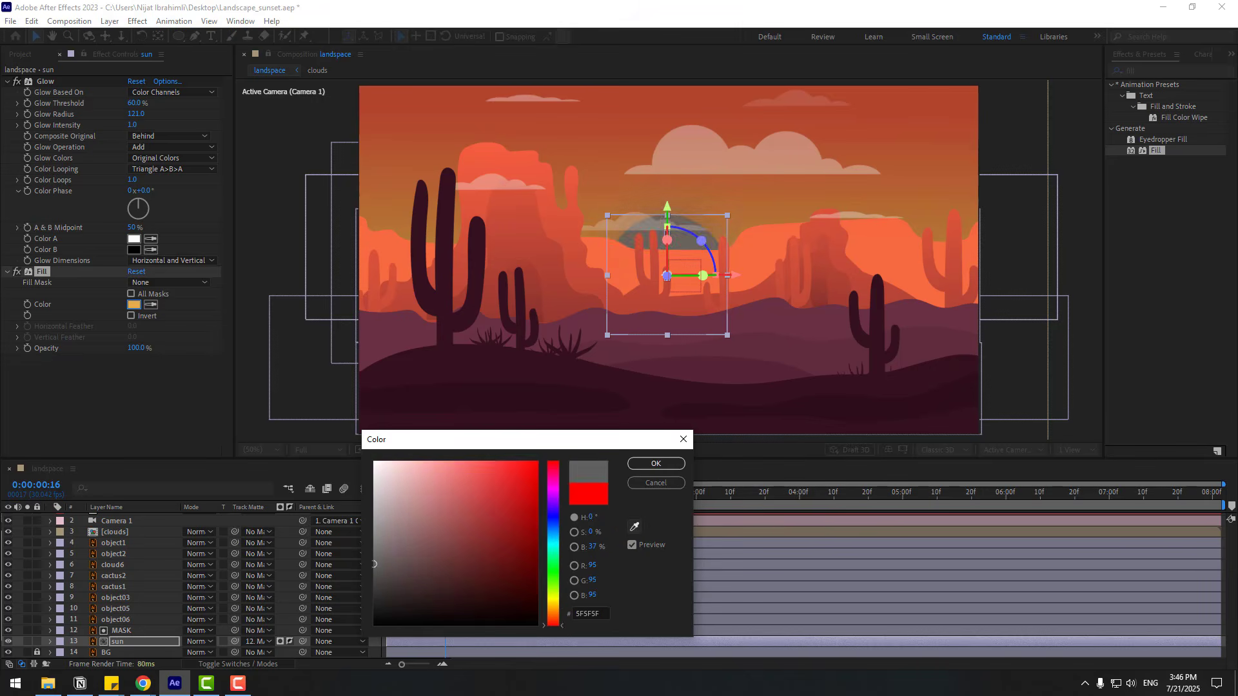
{"action": "left_click", "coordinate": [417, 466]}
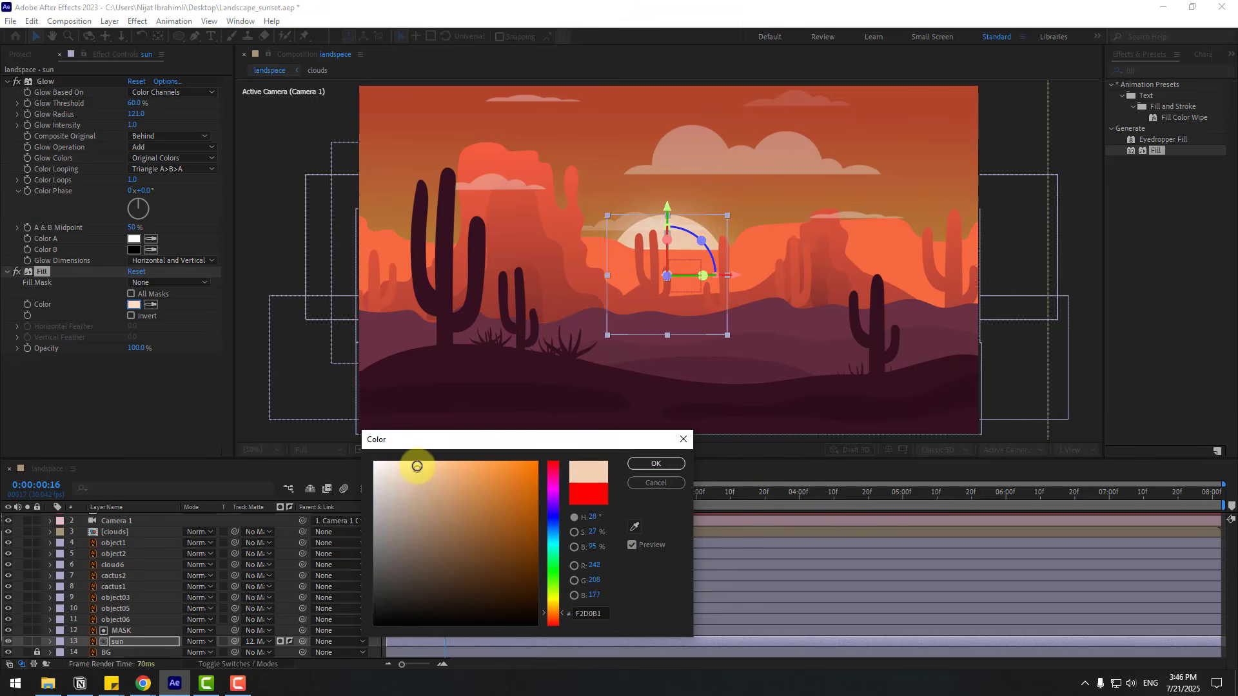
{"action": "left_click", "coordinate": [649, 466]}
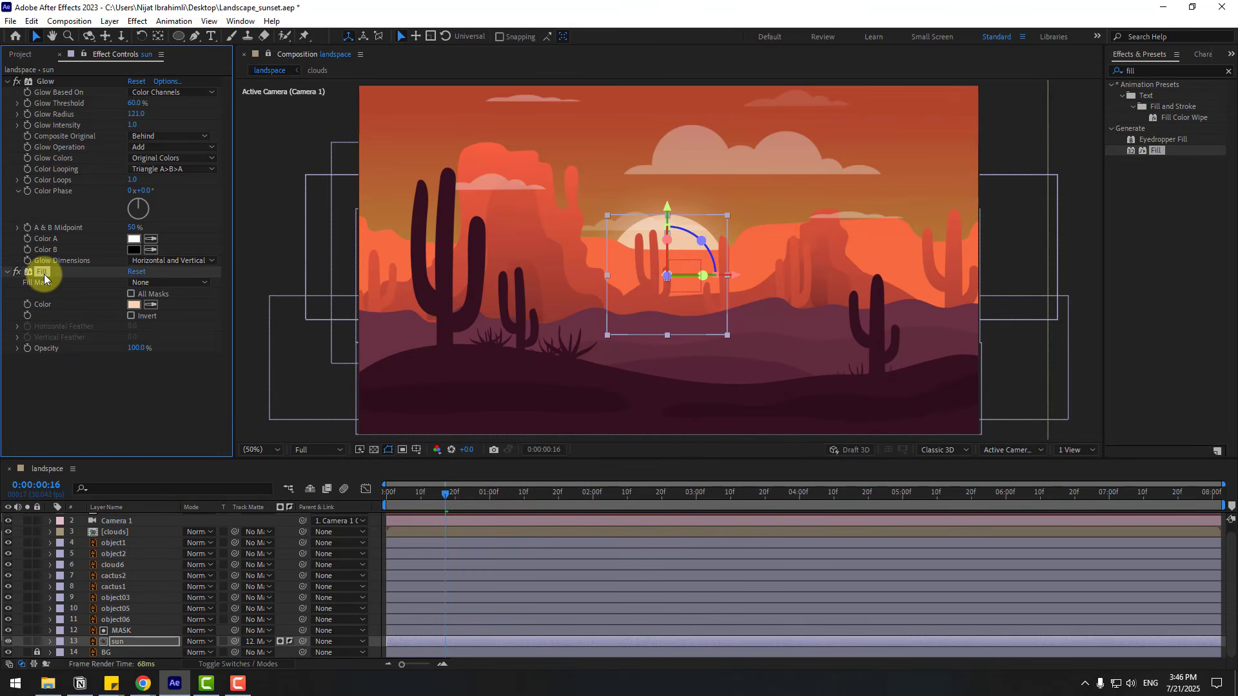
- Move Fill above Glow in the sun's effects and set Glow Threshold to about 70% and Glow Radius to 66
{"action": "left_click_drag", "start_coordinate": [41, 271], "coordinate": [47, 76]}
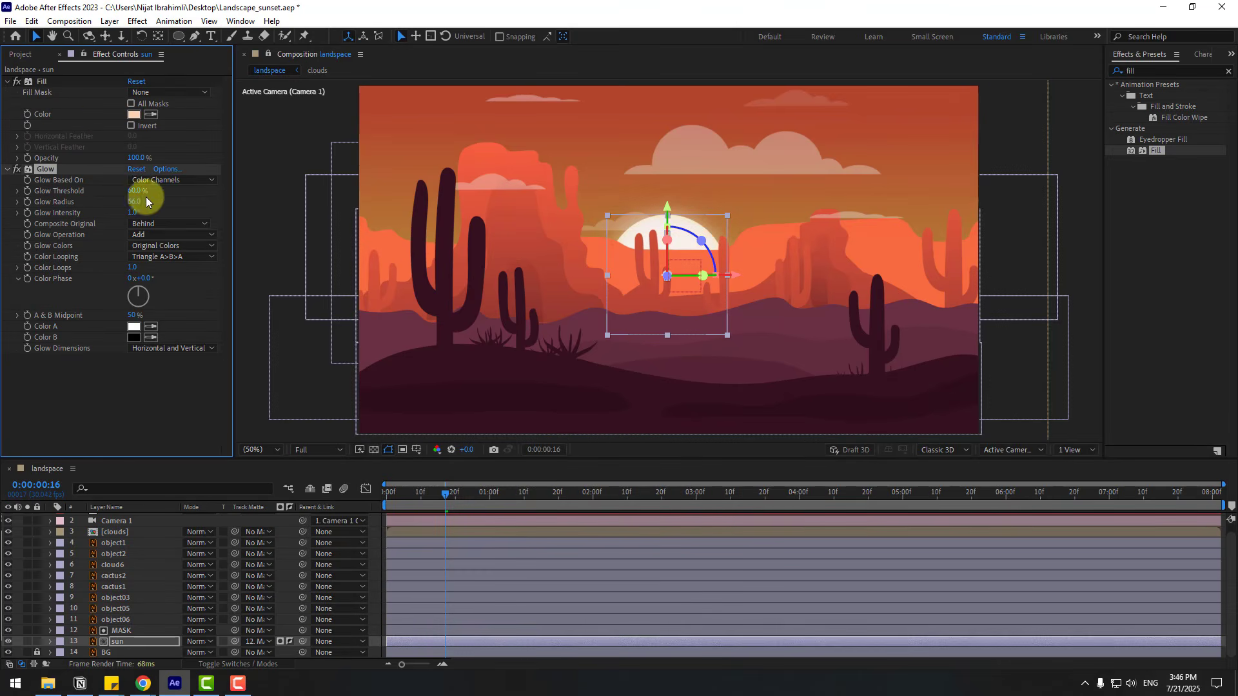
{"action": "left_click_drag", "start_coordinate": [133, 191], "coordinate": [162, 189]}
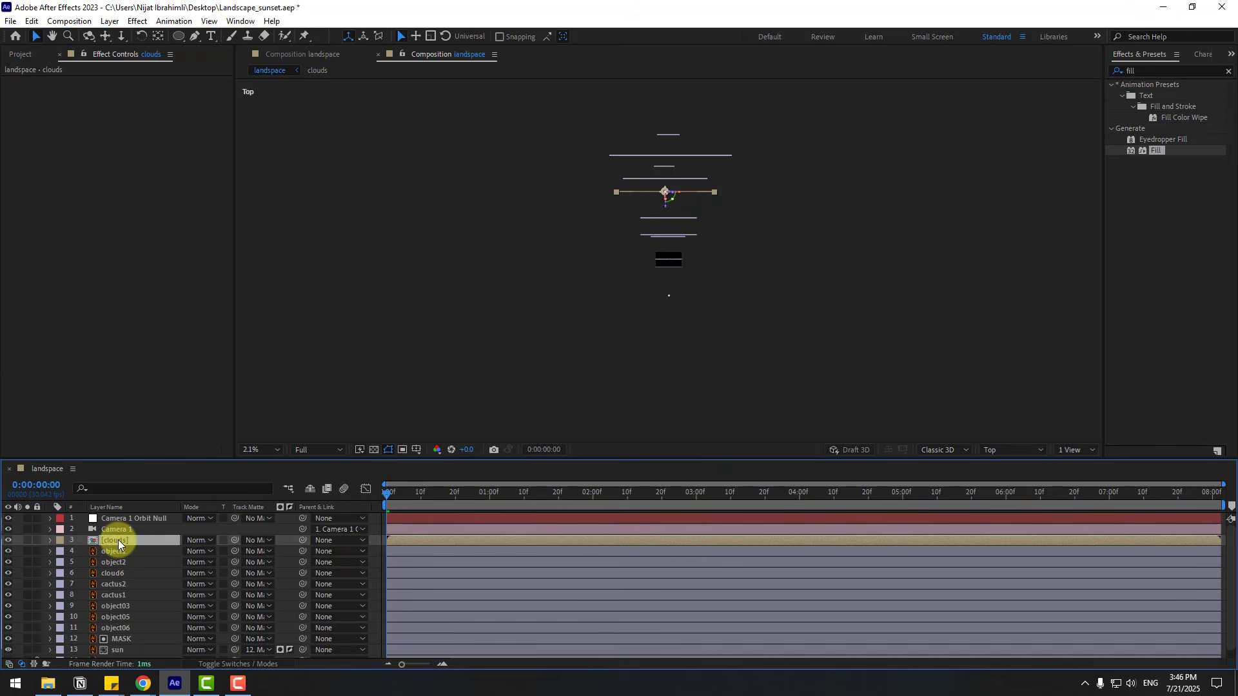
- In the clouds composition, keyframe the Position of all five cloud layers and move those keyframes to the end of the timeline
{"action": "double_click", "coordinate": [118, 540]}
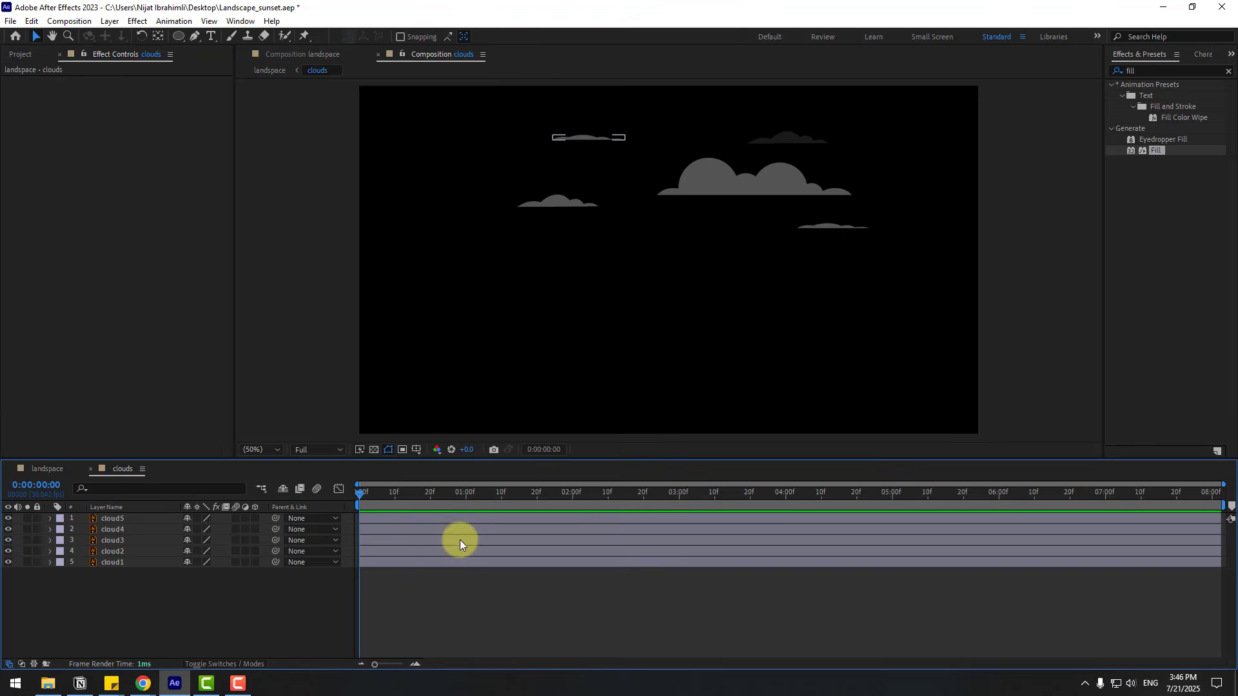
{"action": "left_click_drag", "start_coordinate": [118, 606], "coordinate": [141, 395]}
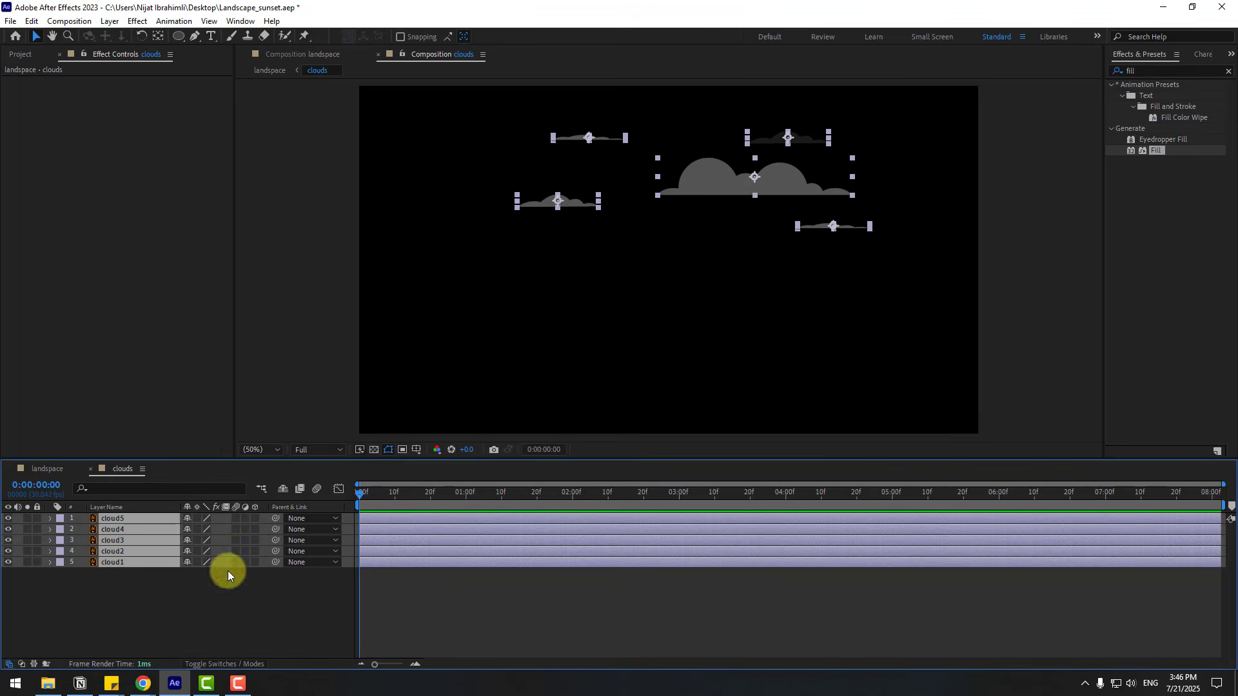
{"action": "key", "text": "p"}
{"action": "left_click", "coordinate": [83, 529]}
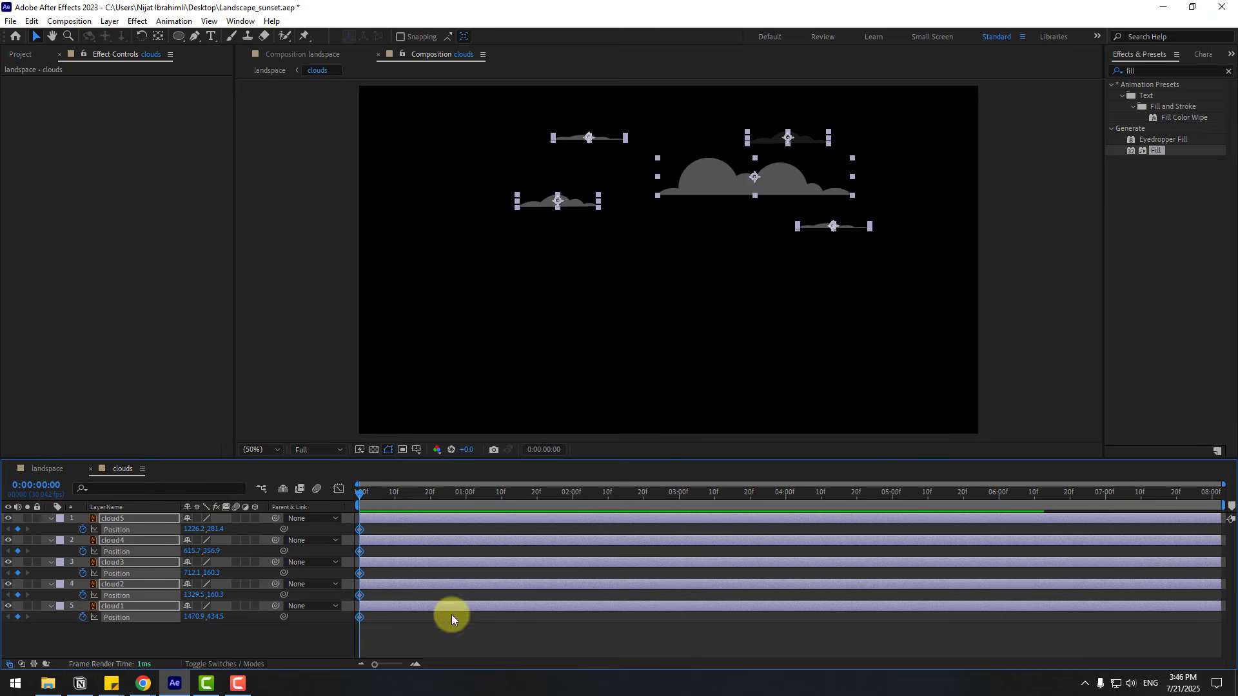
{"action": "left_click_drag", "start_coordinate": [361, 529], "coordinate": [1221, 539]}
{"action": "left_click", "coordinate": [674, 631]}
- On the first frame, set the X position of cloud1 to about 1711 and cloud2 to about 1110
{"action": "left_click", "coordinate": [114, 607]}
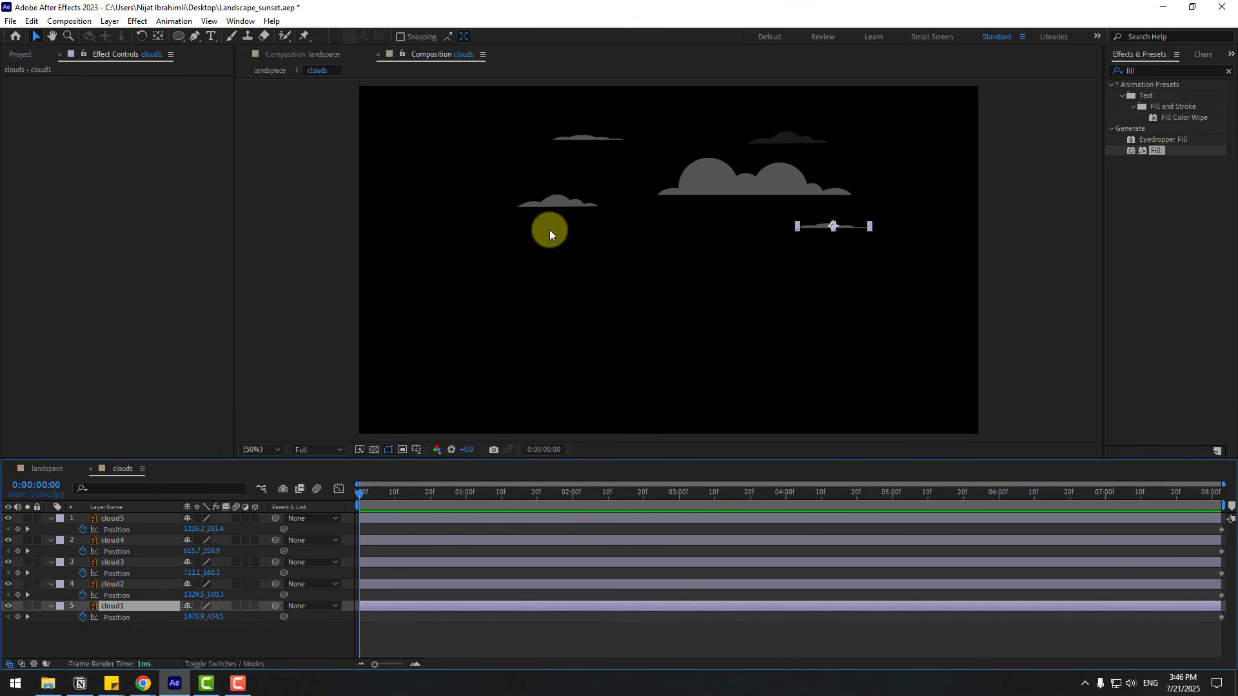
{"action": "left_click_drag", "start_coordinate": [189, 617], "coordinate": [334, 617]}
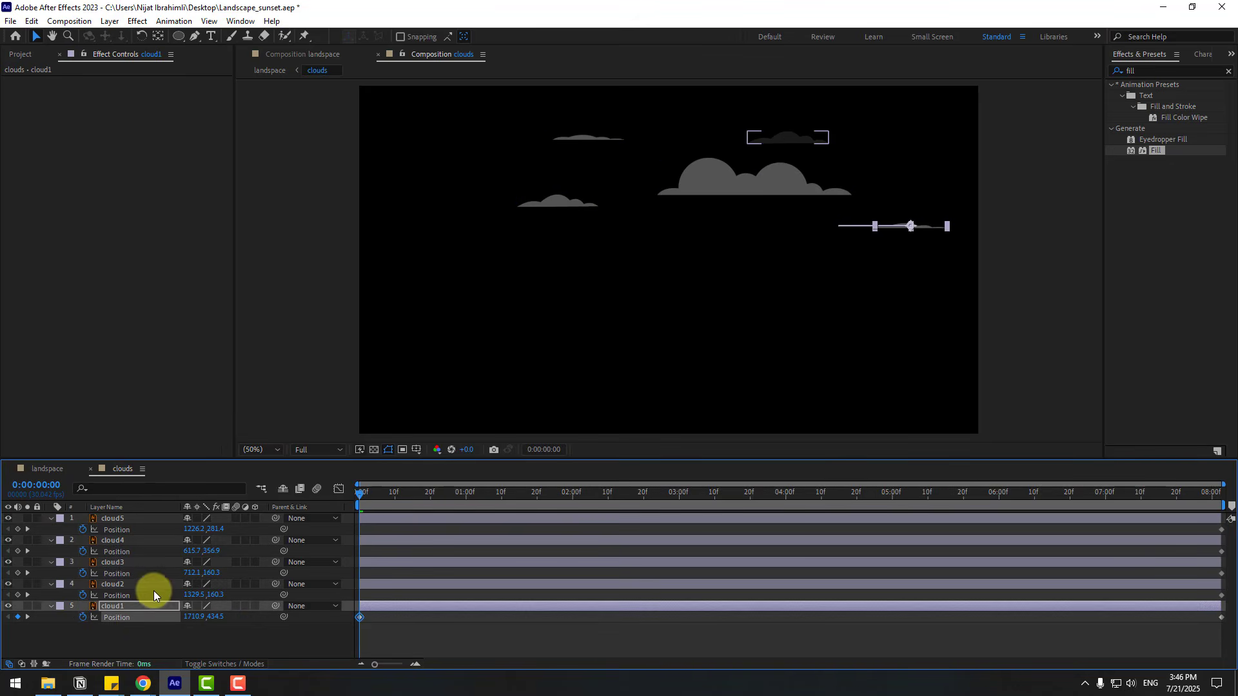
{"action": "left_click", "coordinate": [131, 585]}
{"action": "left_click_drag", "start_coordinate": [191, 595], "coordinate": [50, 586]}
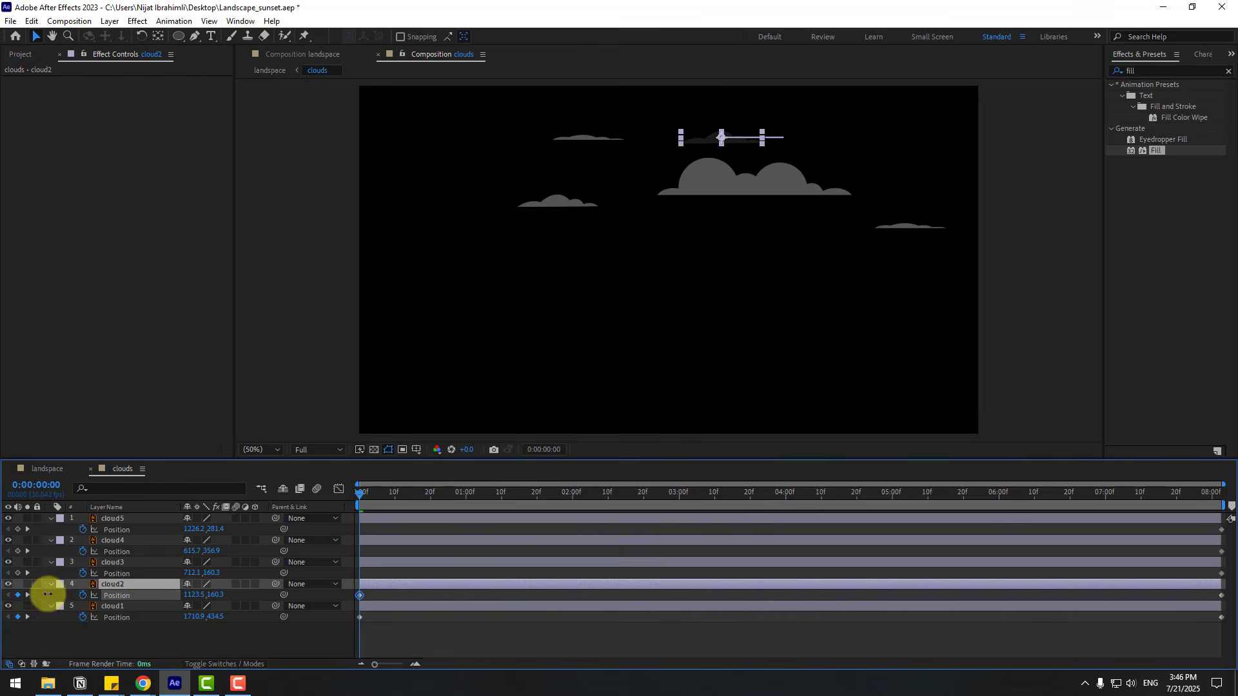
- On the first frame, set the X position of cloud3 to about 313 and cloud4 to about 778
{"action": "left_click", "coordinate": [111, 564]}
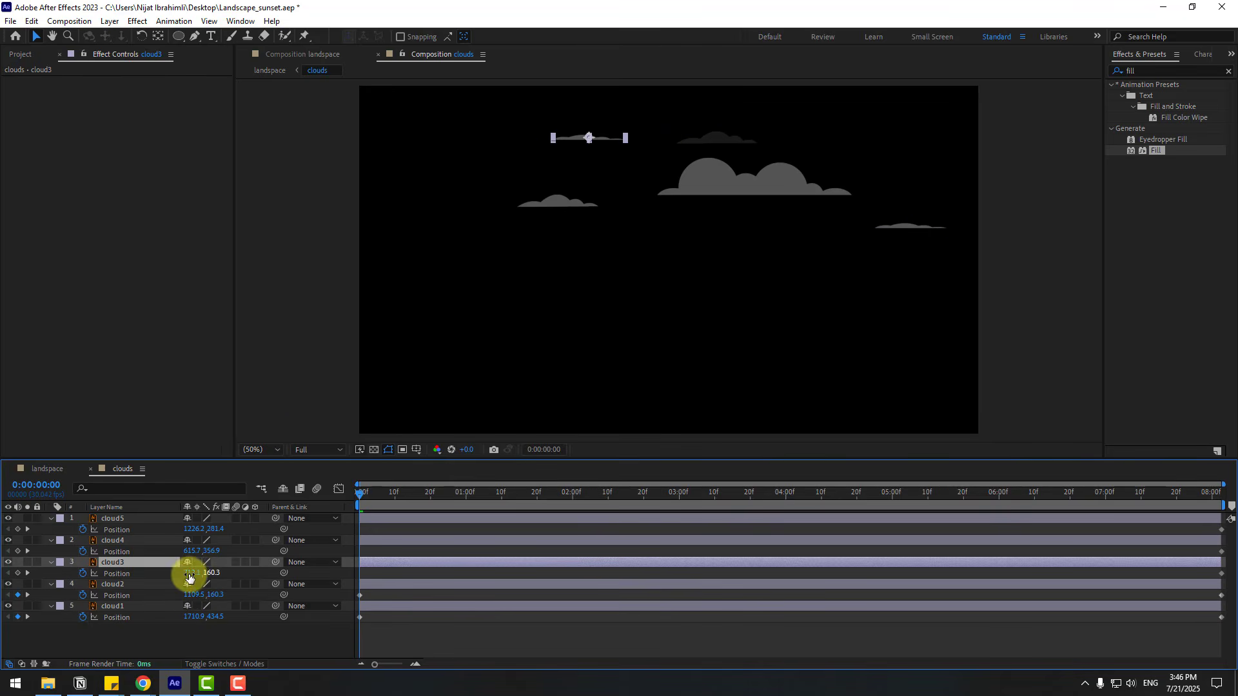
{"action": "left_click_drag", "start_coordinate": [187, 573], "coordinate": [3, 570]}
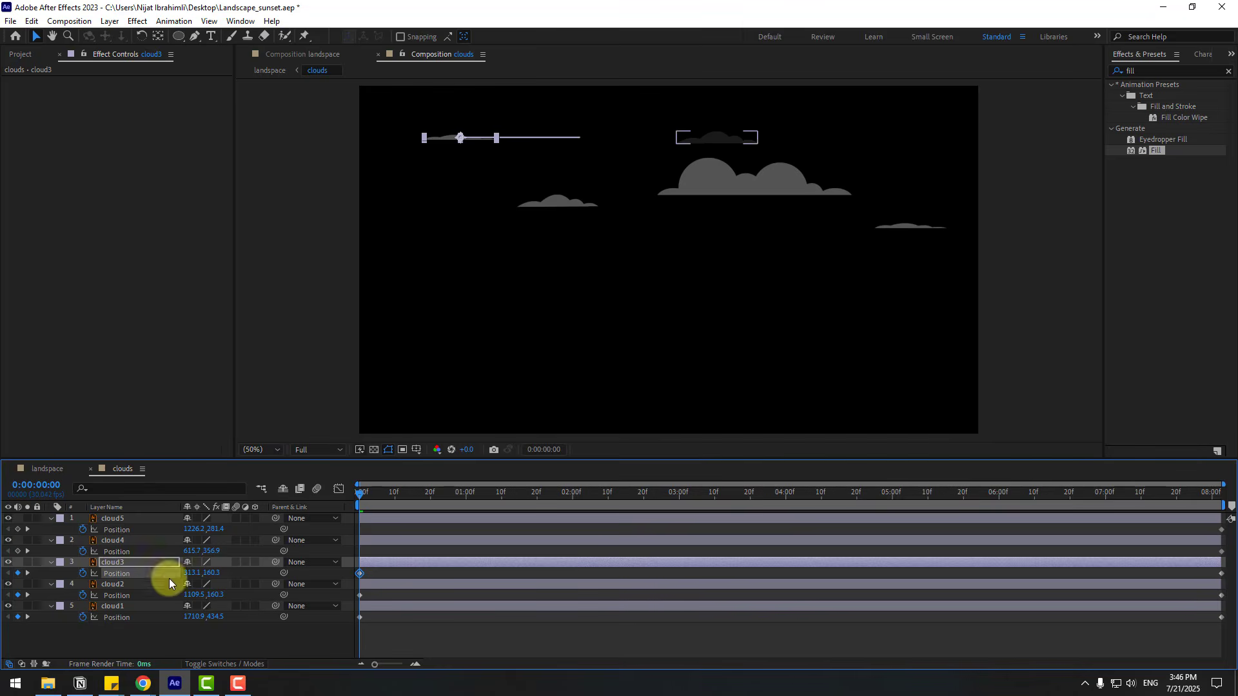
{"action": "left_click", "coordinate": [114, 540]}
{"action": "left_click_drag", "start_coordinate": [188, 552], "coordinate": [284, 561]}
- Set cloud5's first-frame position to about 946, 266 and preview the drifting clouds
{"action": "left_click", "coordinate": [111, 520]}
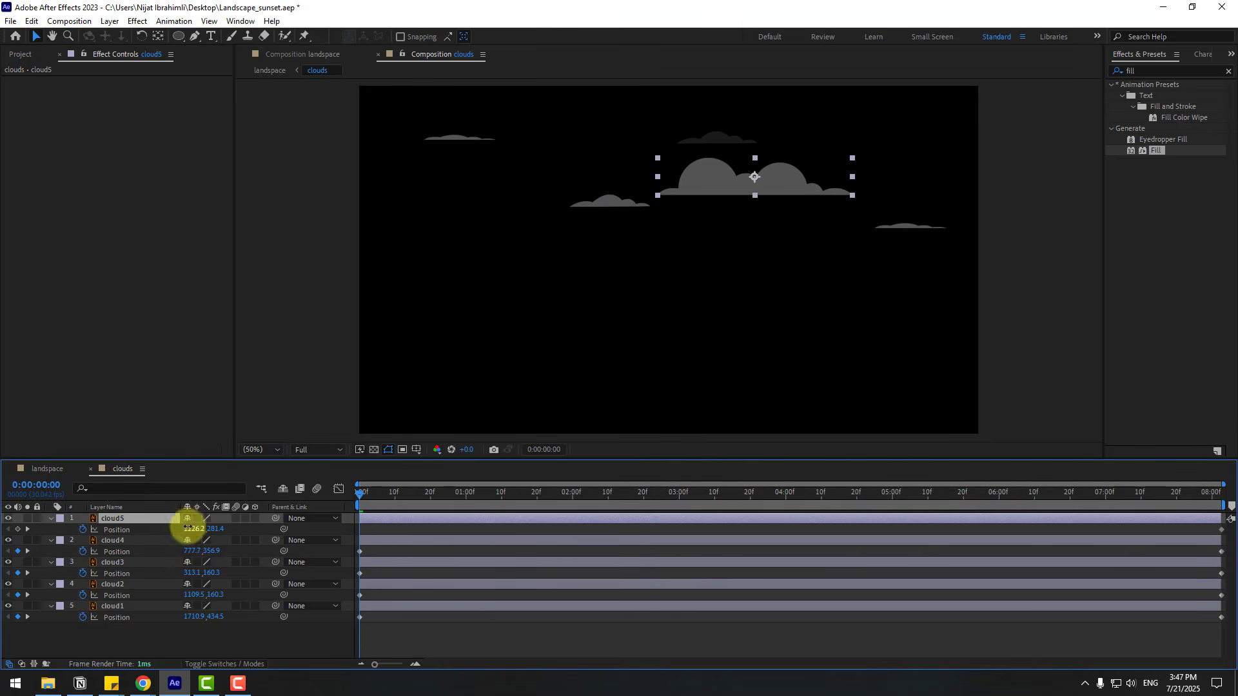
{"action": "left_click_drag", "start_coordinate": [187, 528], "coordinate": [27, 533]}
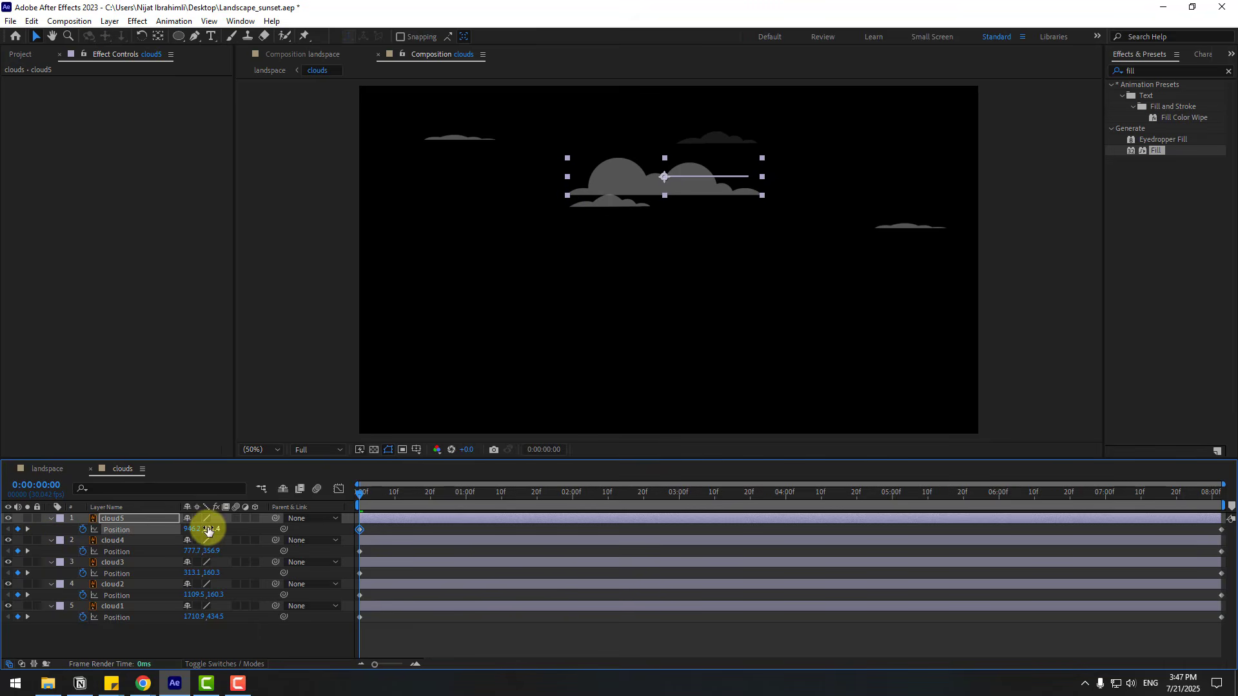
{"action": "left_click_drag", "start_coordinate": [215, 529], "coordinate": [205, 529]}
{"action": "key", "text": "space"}
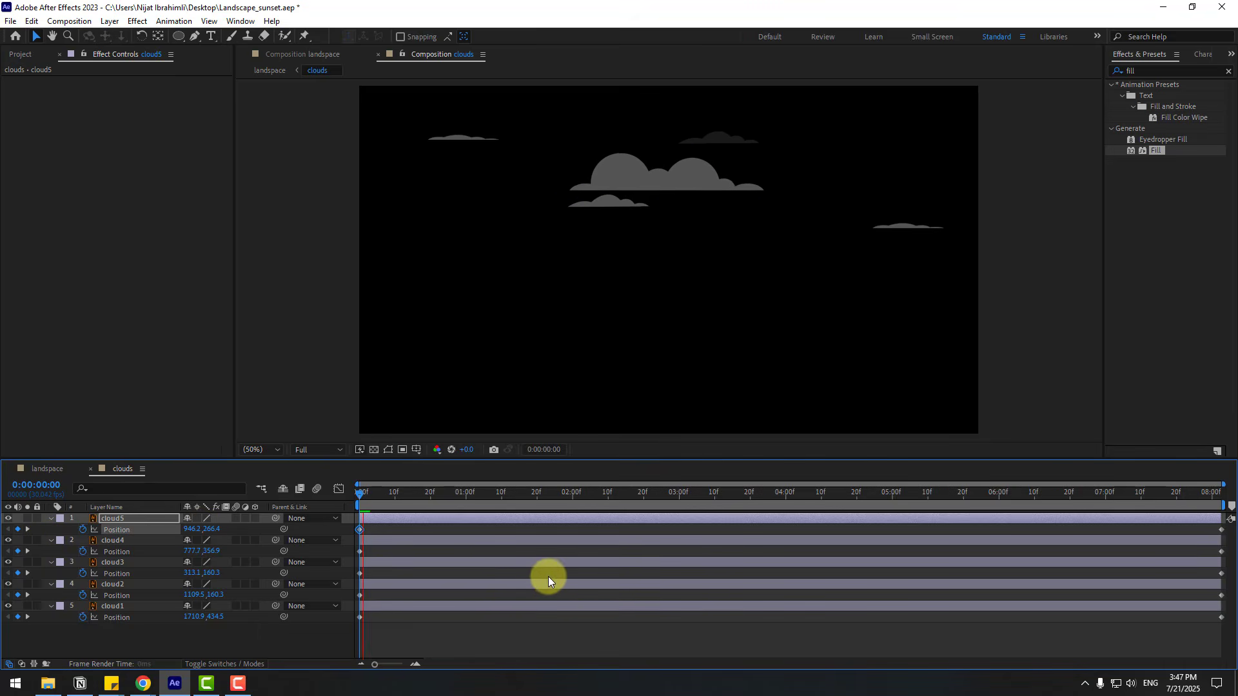
{"action": "left_click", "coordinate": [408, 497]}
- Return to the landspace composition, fit the preview up to 100%, switch from the Top view to Active Camera and play the scene
{"action": "left_click", "coordinate": [47, 469]}
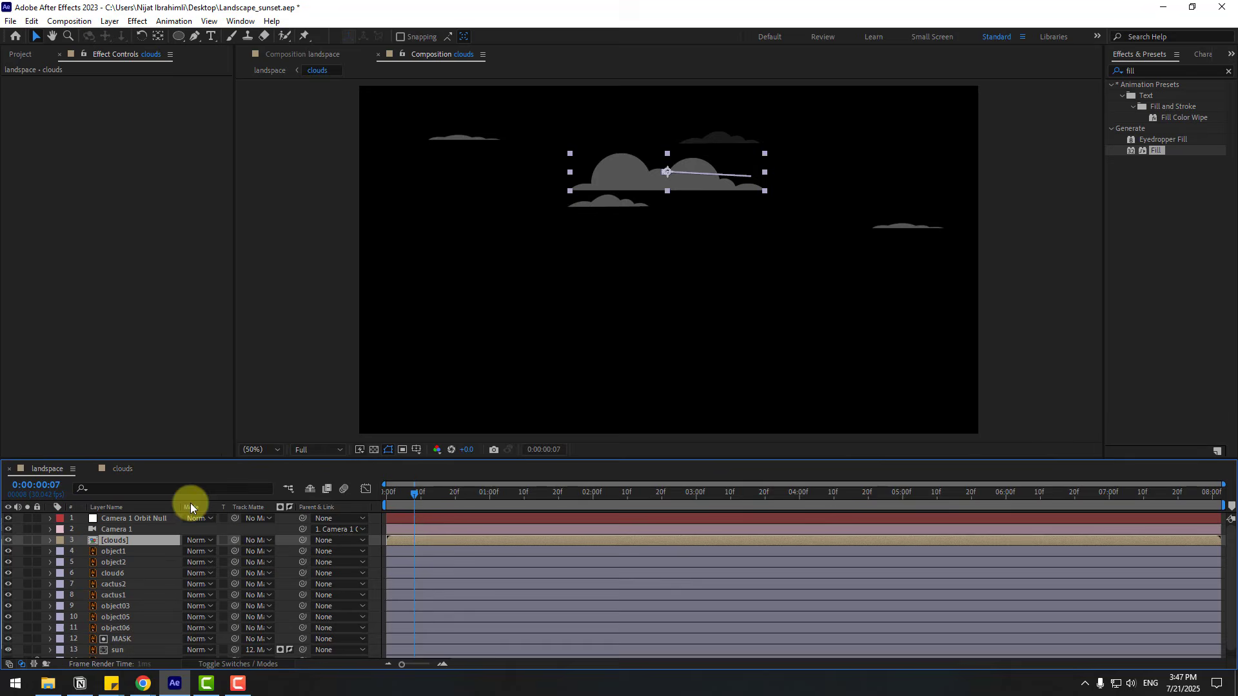
{"action": "left_click", "coordinate": [411, 496]}
{"action": "left_click", "coordinate": [277, 450]}
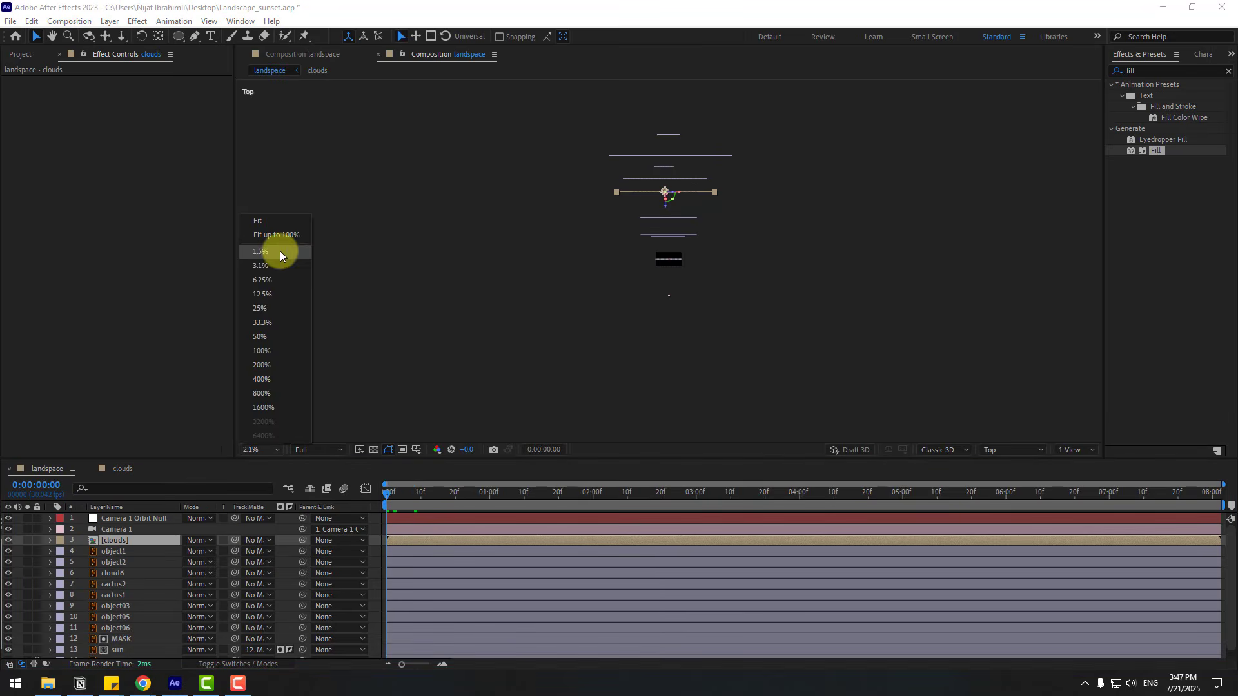
{"action": "left_click", "coordinate": [284, 247]}
{"action": "left_click", "coordinate": [273, 448]}
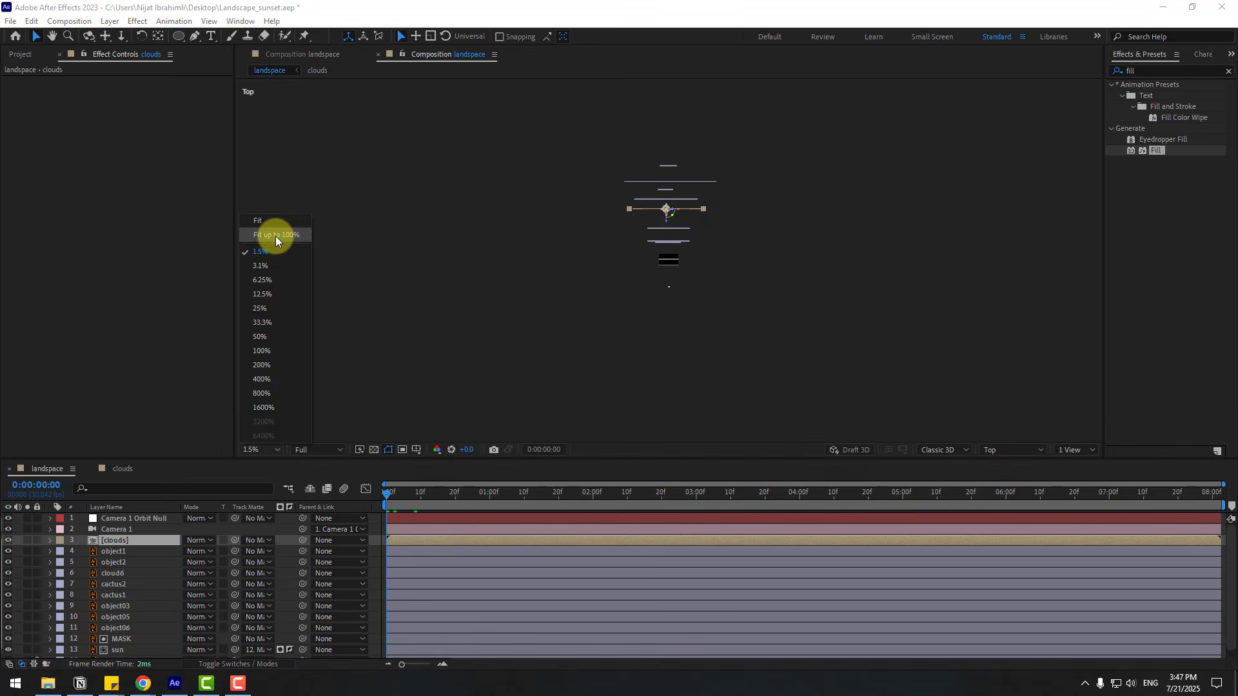
{"action": "left_click", "coordinate": [276, 237]}
{"action": "left_click", "coordinate": [1005, 451]}
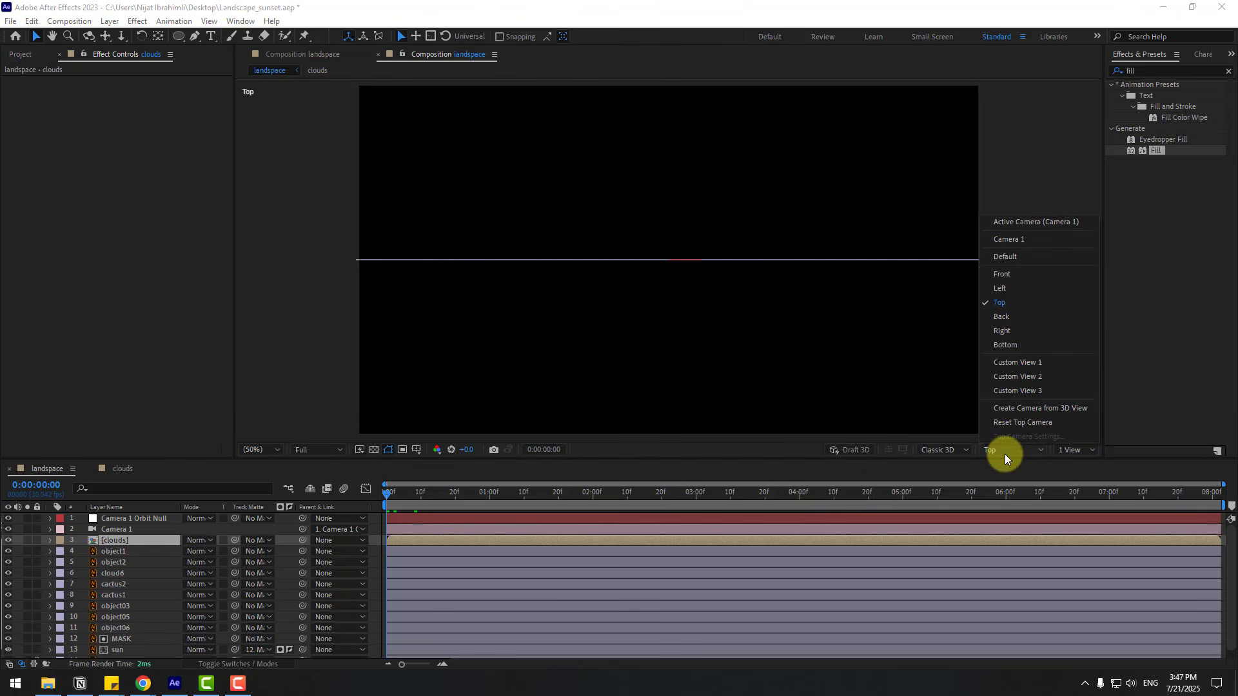
{"action": "left_click", "coordinate": [1021, 222]}
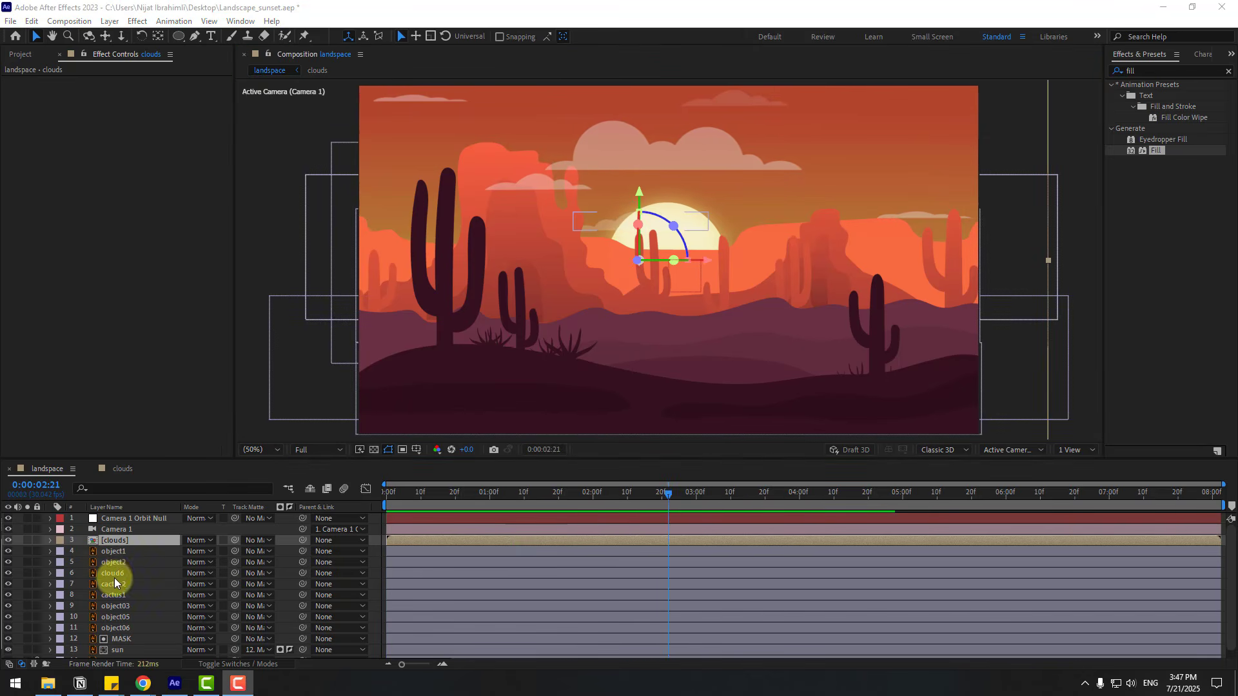
- Return to the first frame of the landspace composition and delete the cloud6 layer
{"action": "left_click", "coordinate": [114, 577]}
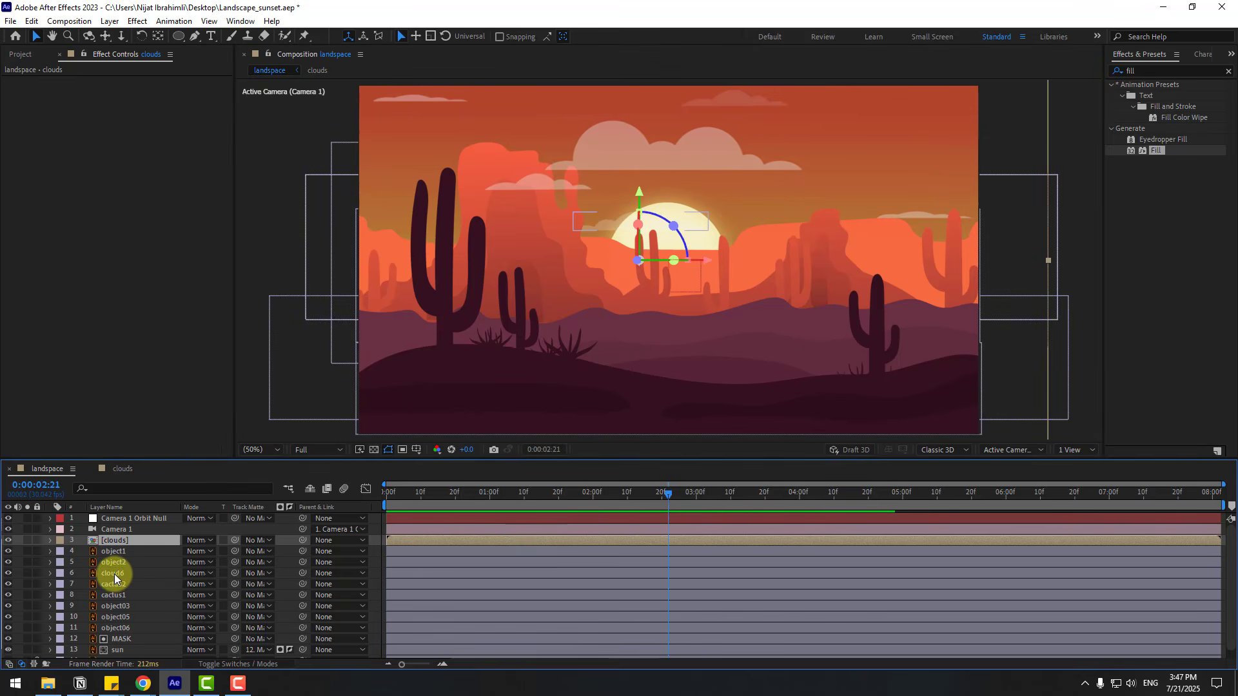
{"action": "left_click_drag", "start_coordinate": [613, 496], "coordinate": [312, 497]}
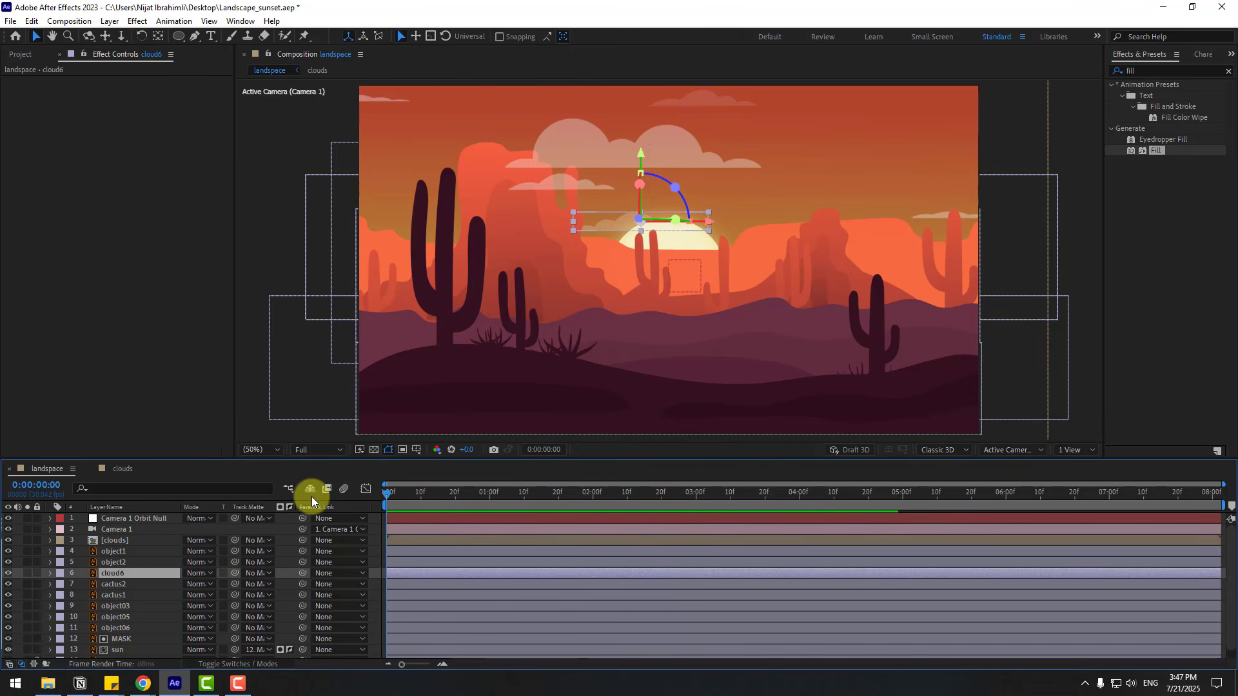
{"action": "key", "text": "Delete"}
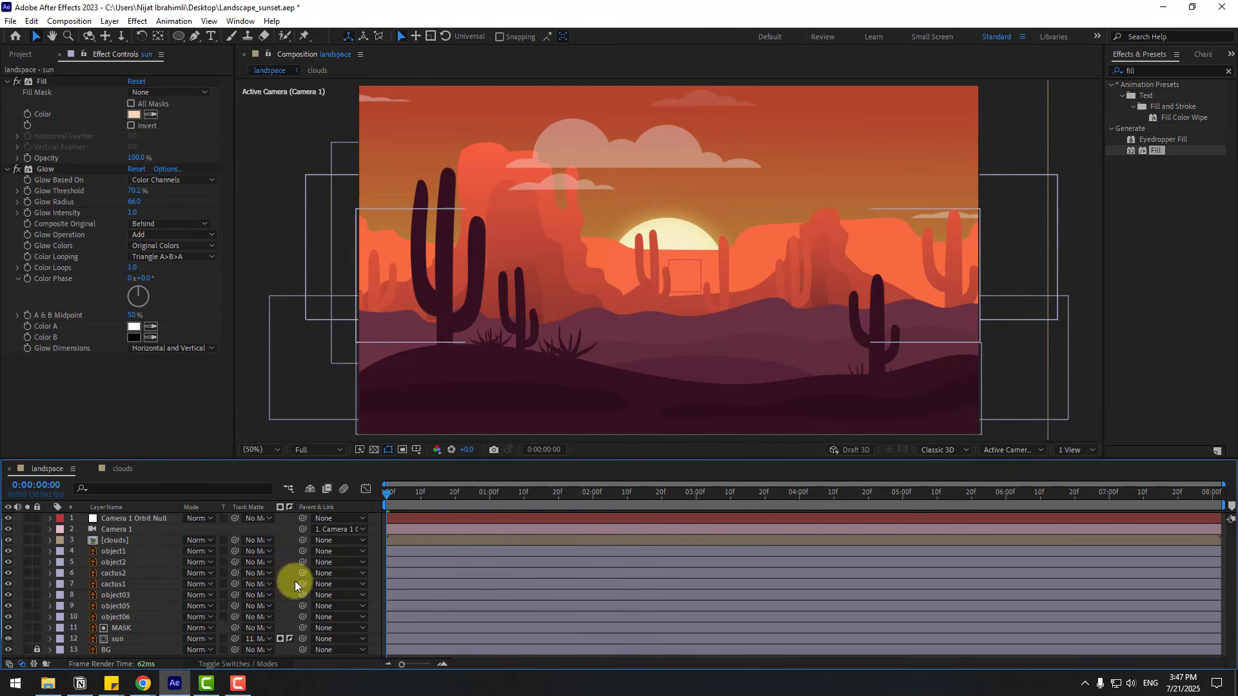
- Keyframe the Camera 1 Orbit Null's Position on the first frame and set its Z position to 1685 at 0:00:08:01
{"action": "left_click", "coordinate": [137, 539]}
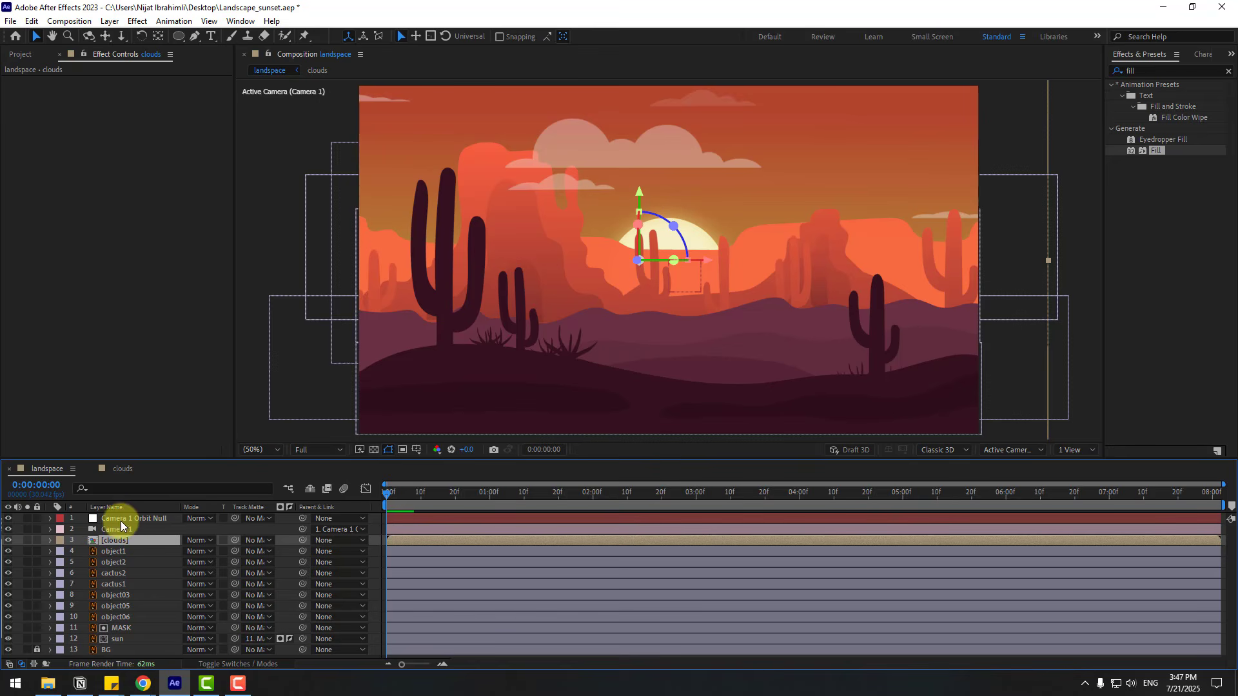
{"action": "left_click", "coordinate": [138, 517]}
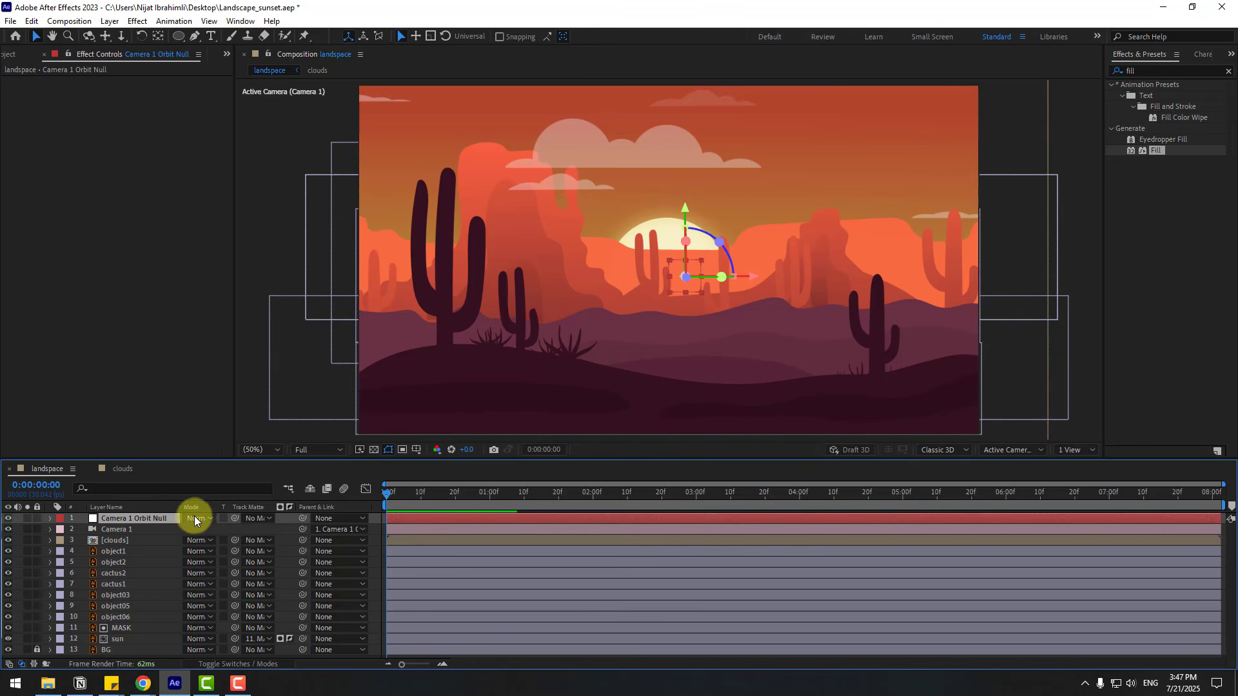
{"action": "key", "text": "p"}
{"action": "left_click", "coordinate": [83, 529]}
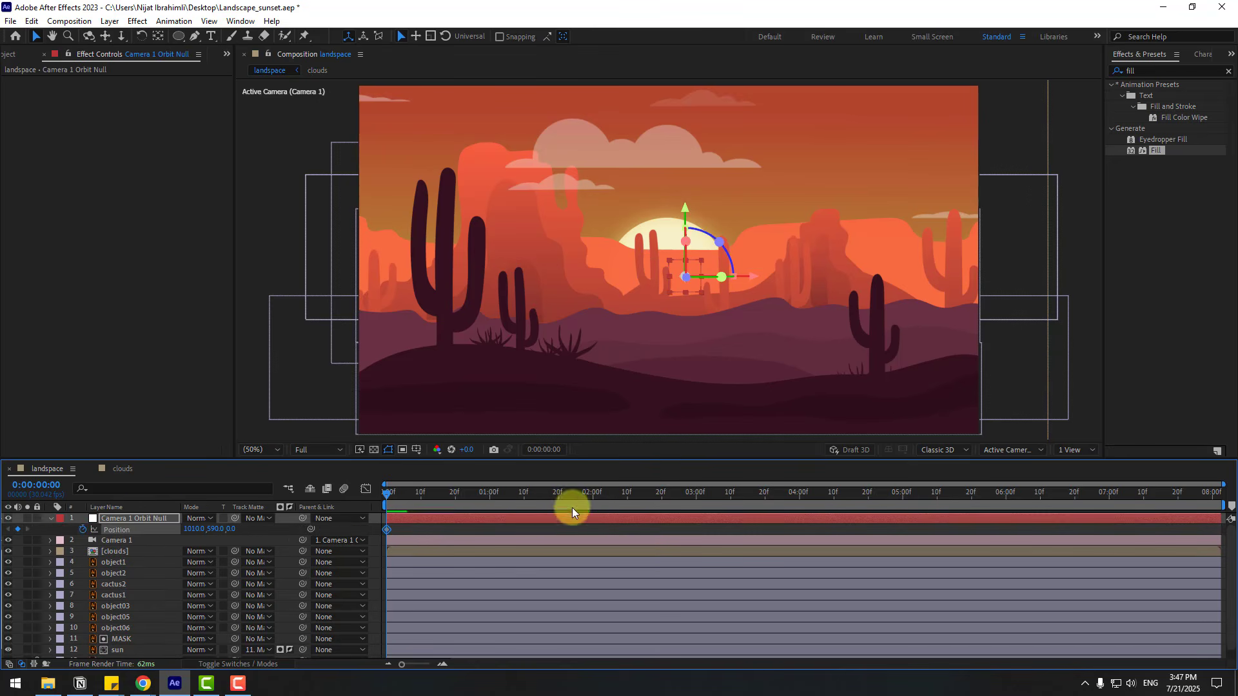
{"action": "left_click_drag", "start_coordinate": [887, 501], "coordinate": [1213, 495]}
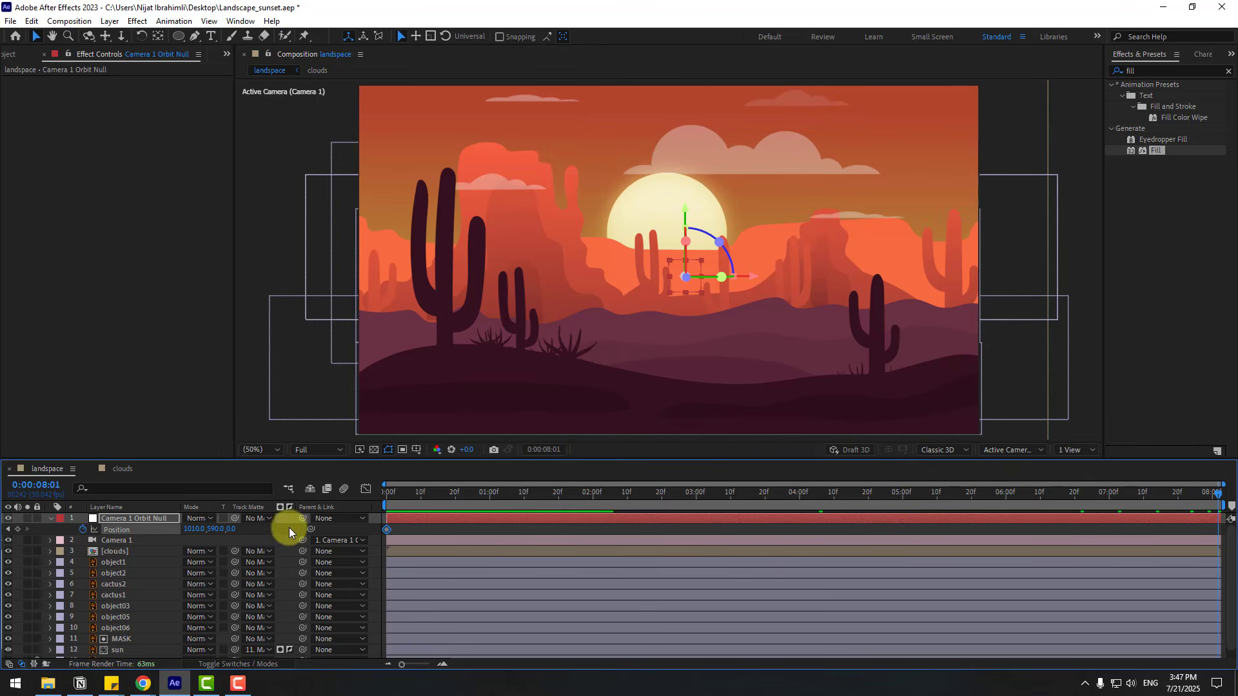
{"action": "left_click_drag", "start_coordinate": [233, 530], "coordinate": [340, 505]}
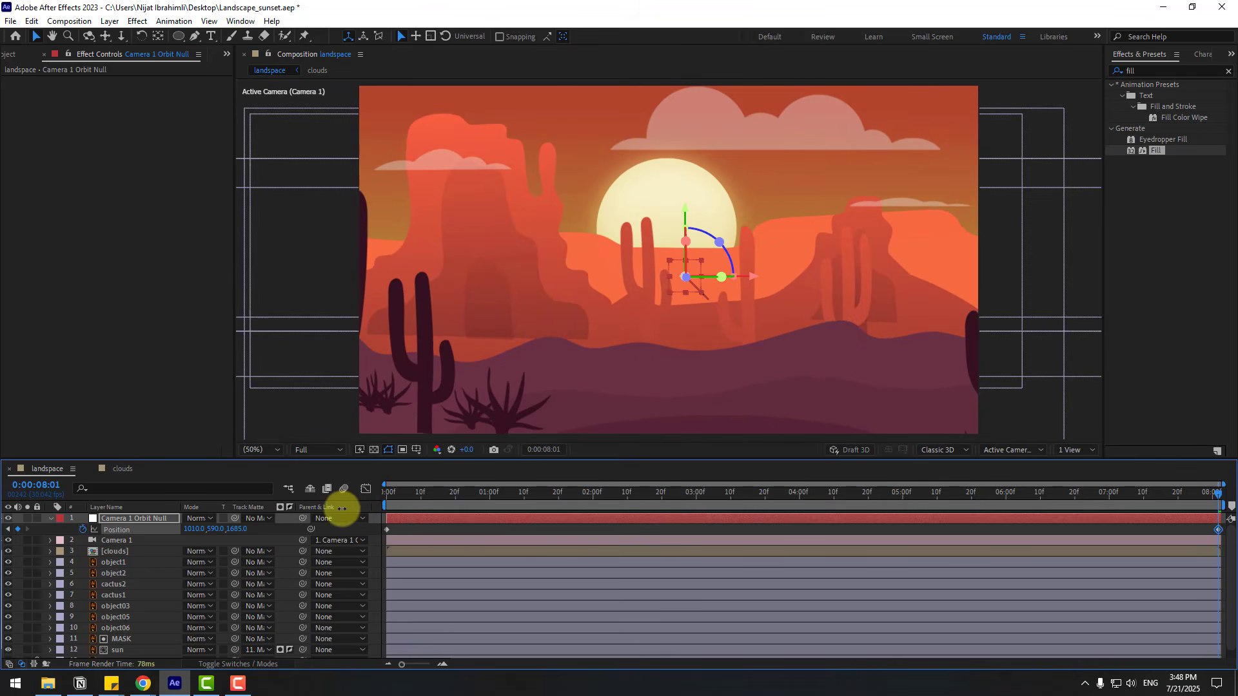
- Around 0:00:03:28, scale object2 to 277% and nudge it slightly down to cover the gap below the foreground, then preview the camera move
{"action": "left_click_drag", "start_coordinate": [1063, 507], "coordinate": [795, 510]}
{"action": "left_click", "coordinate": [726, 382]}
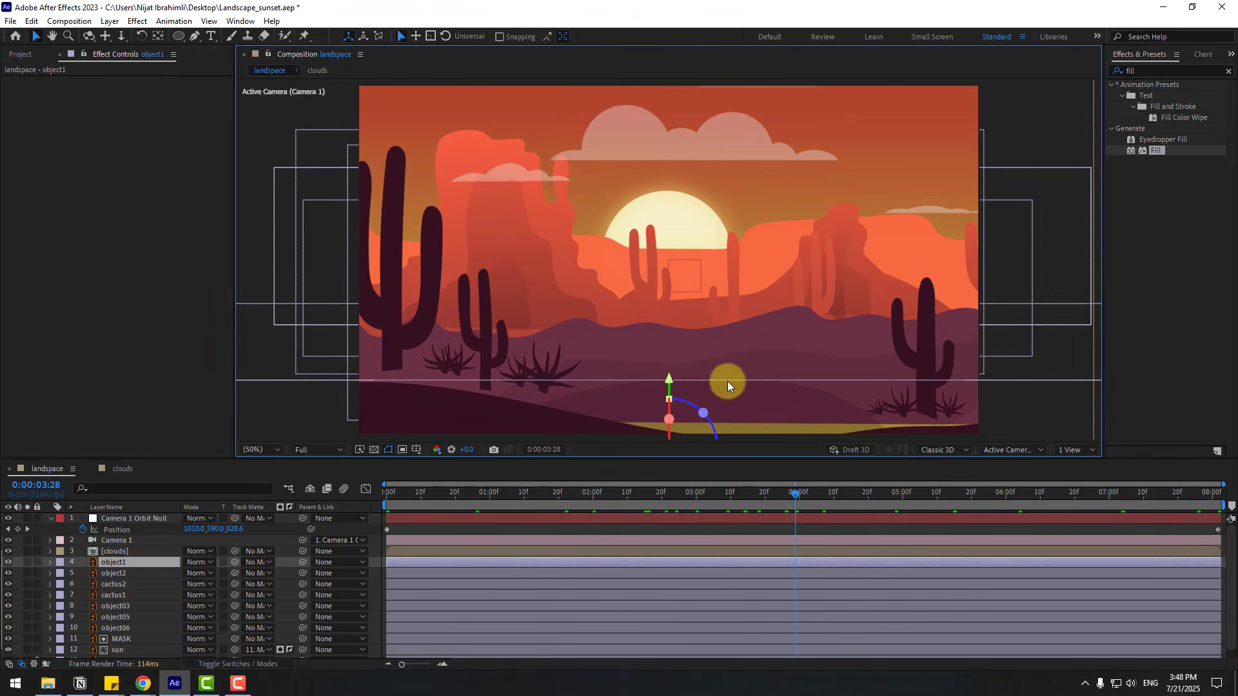
{"action": "left_click", "coordinate": [122, 605]}
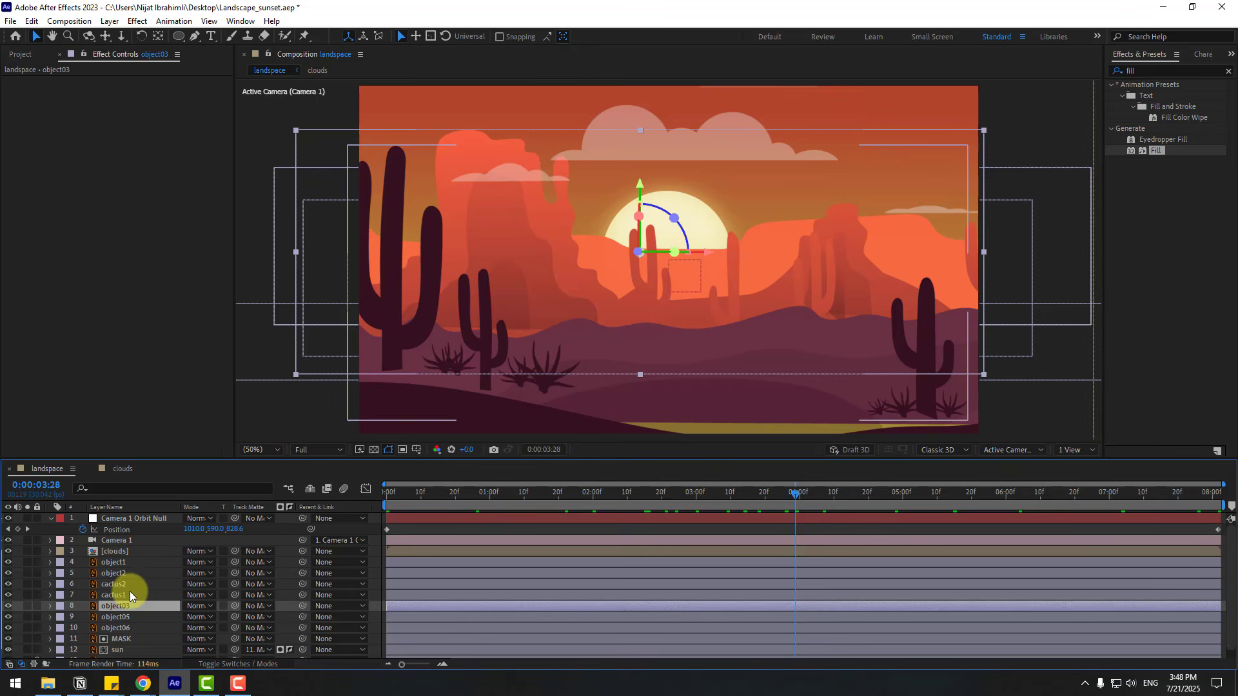
{"action": "left_click", "coordinate": [116, 573]}
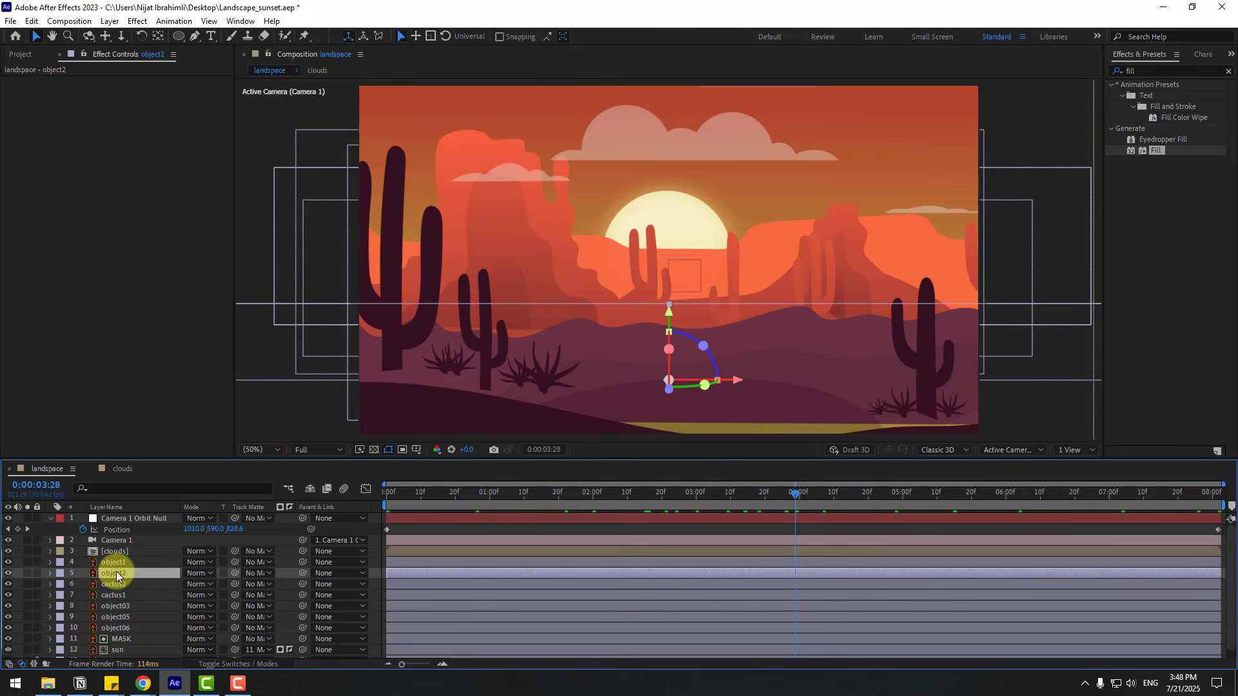
{"action": "left_click", "coordinate": [9, 573]}
{"action": "left_click", "coordinate": [9, 573]}
{"action": "key", "text": "s"}
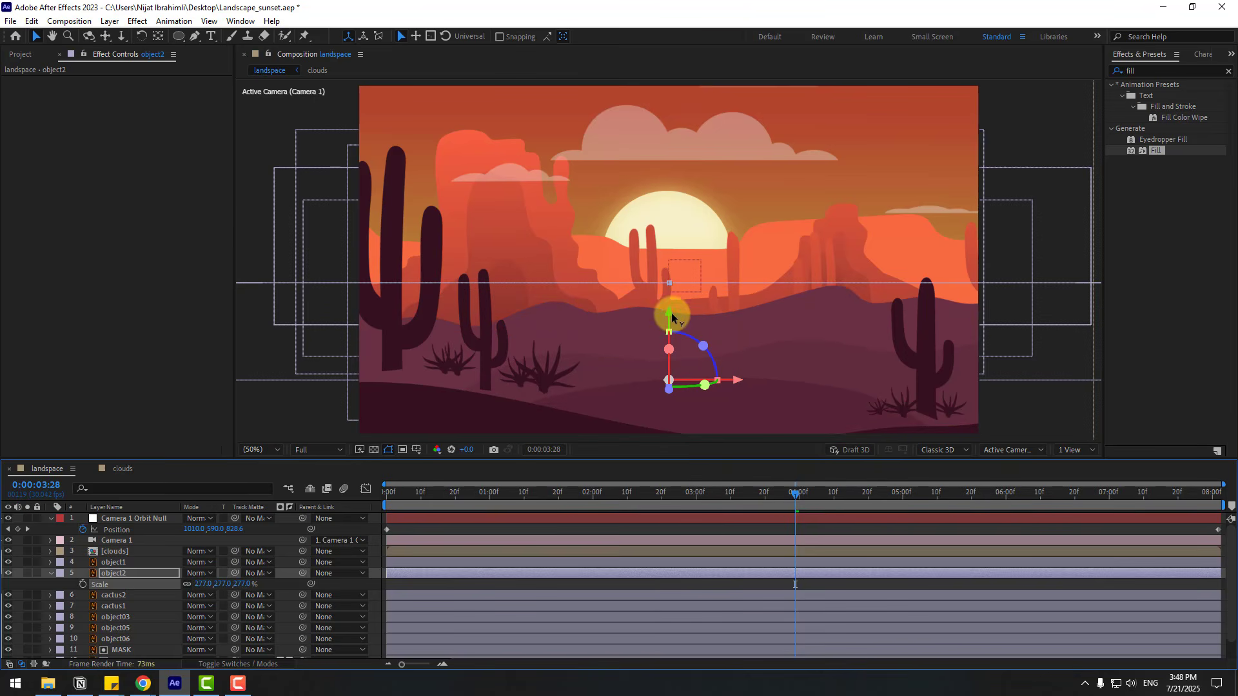
{"action": "left_click_drag", "start_coordinate": [672, 316], "coordinate": [670, 325]}
{"action": "left_click_drag", "start_coordinate": [651, 490], "coordinate": [230, 512]}
{"action": "key", "text": "space"}
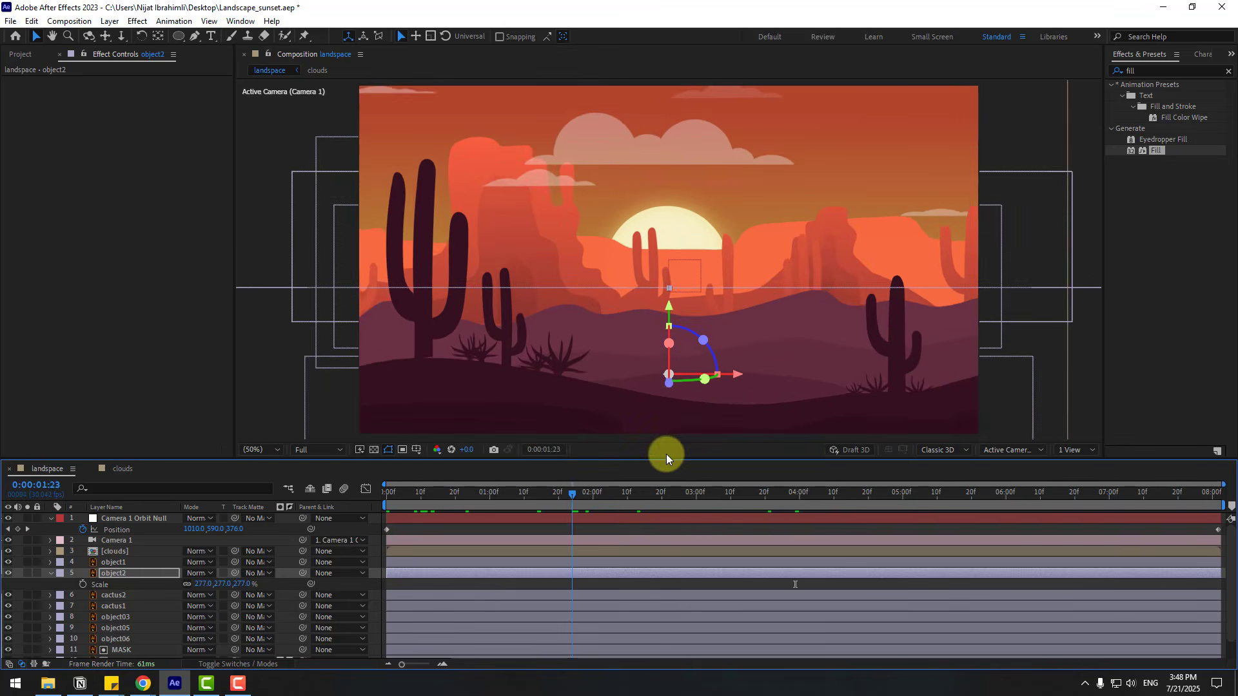
{"action": "key", "text": "space"}
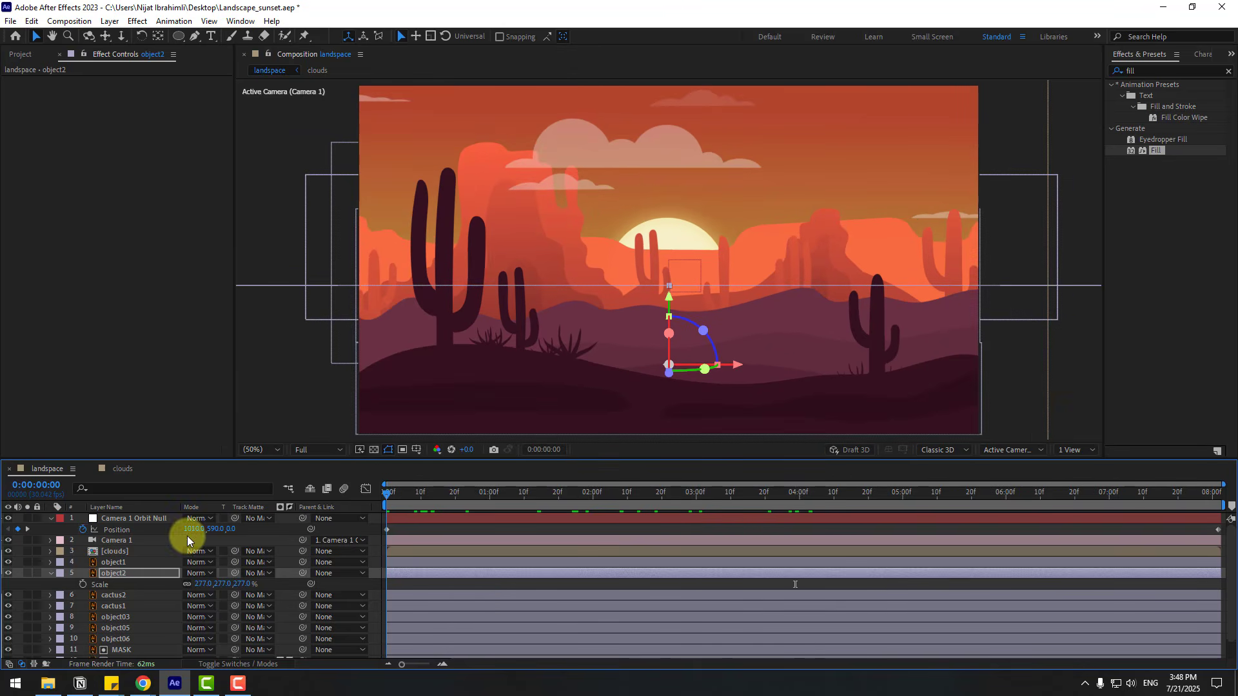
- Add X Rotation and Y Rotation keyframes to the Camera 1 Orbit Null on the first frame
{"action": "left_click", "coordinate": [130, 517]}
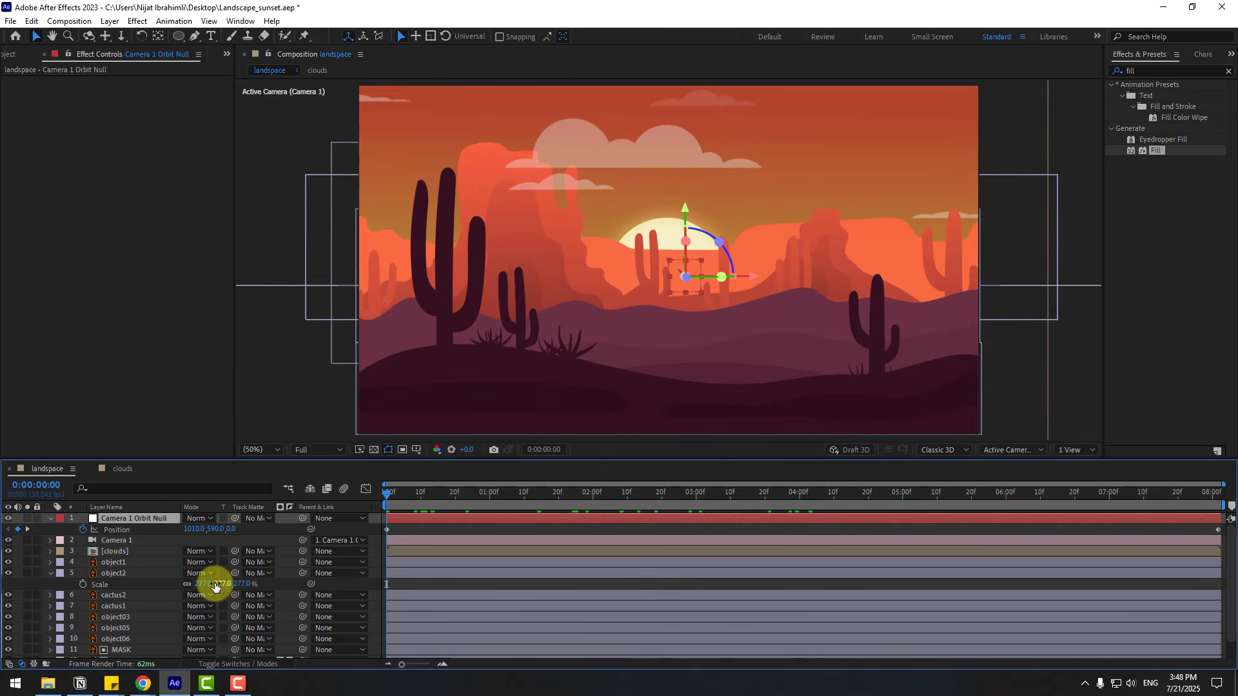
{"action": "key", "text": "shift+r"}
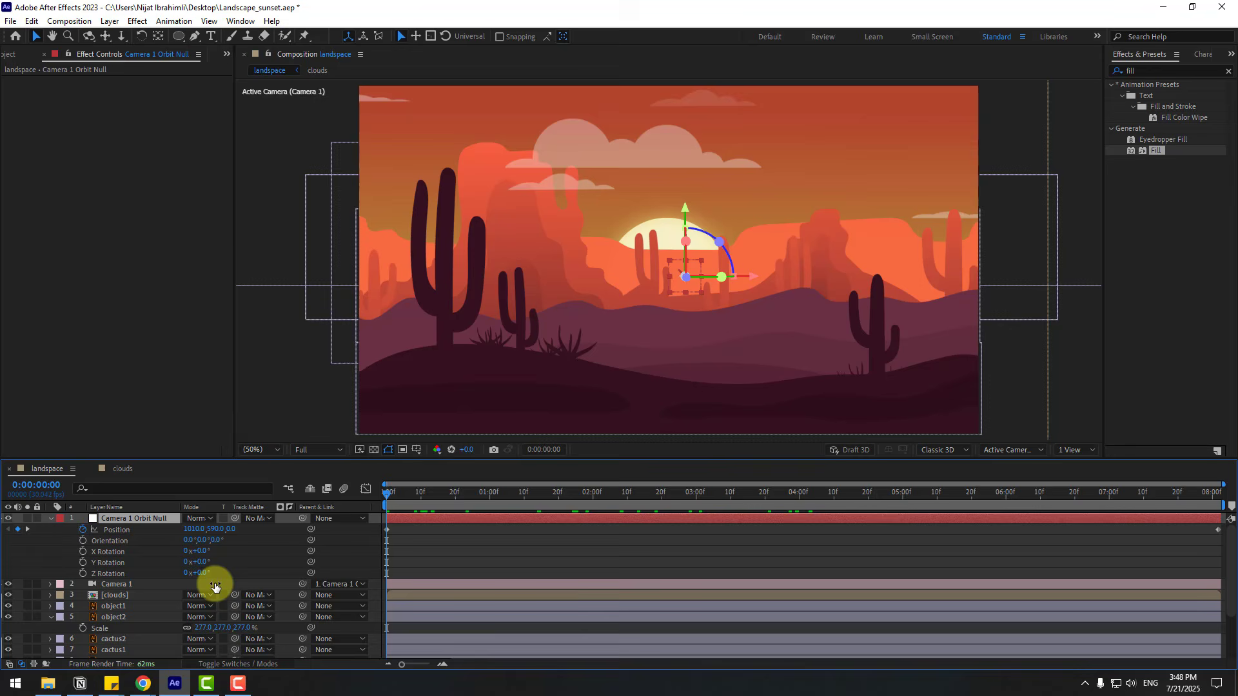
{"action": "left_click", "coordinate": [80, 551]}
{"action": "left_click", "coordinate": [82, 563]}
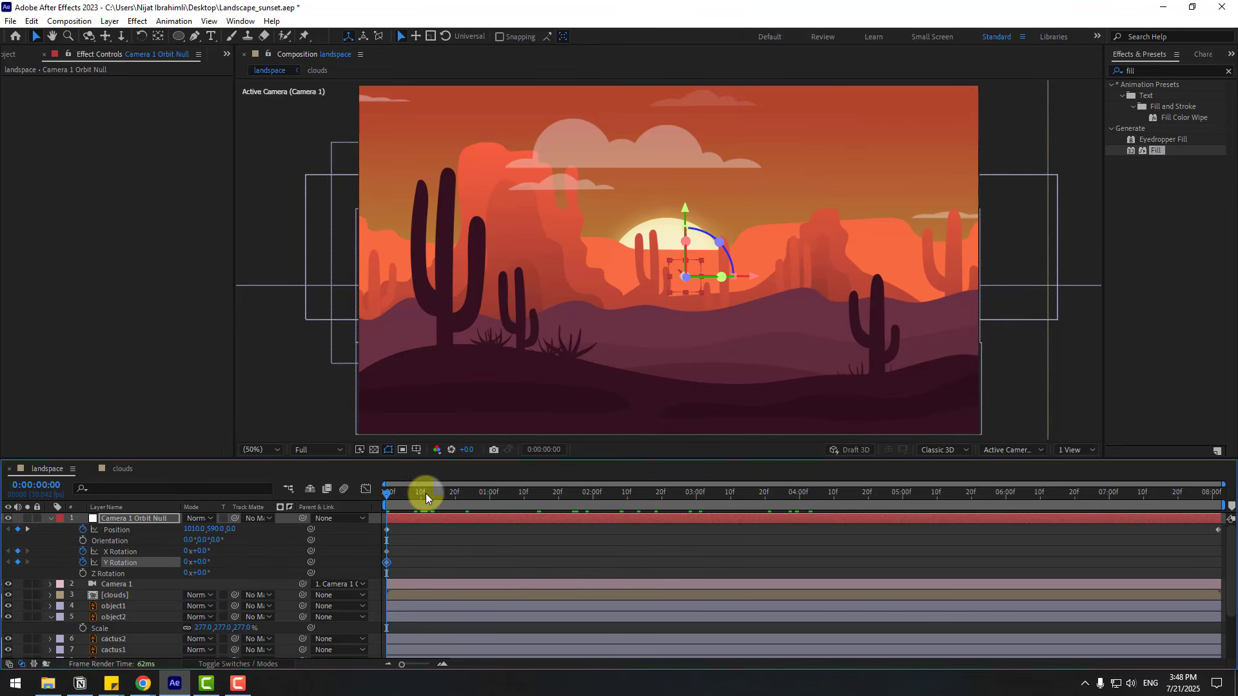
- At 0:00:08:01, set the orbit null's Y Rotation to 6° and X Rotation to 3°, then preview the animation from the start
{"action": "left_click_drag", "start_coordinate": [425, 494], "coordinate": [1219, 493]}
{"action": "left_click", "coordinate": [546, 565]}
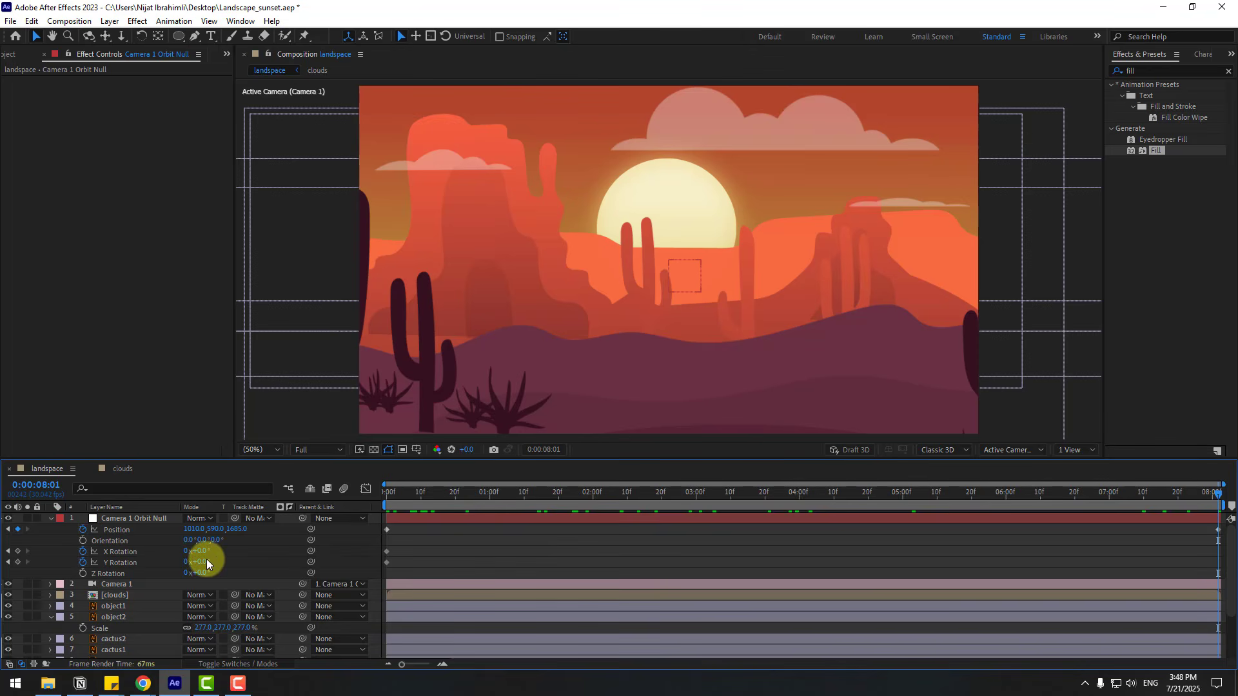
{"action": "left_click_drag", "start_coordinate": [200, 561], "coordinate": [208, 565]}
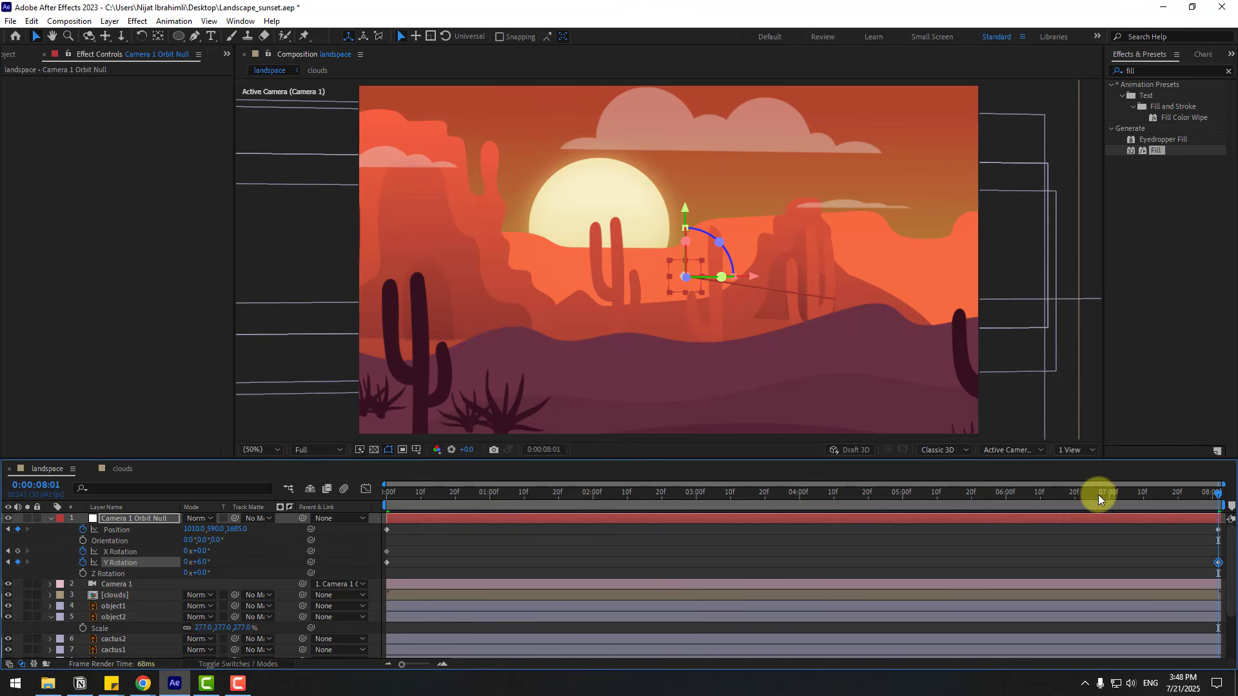
{"action": "left_click_drag", "start_coordinate": [1098, 494], "coordinate": [1222, 509]}
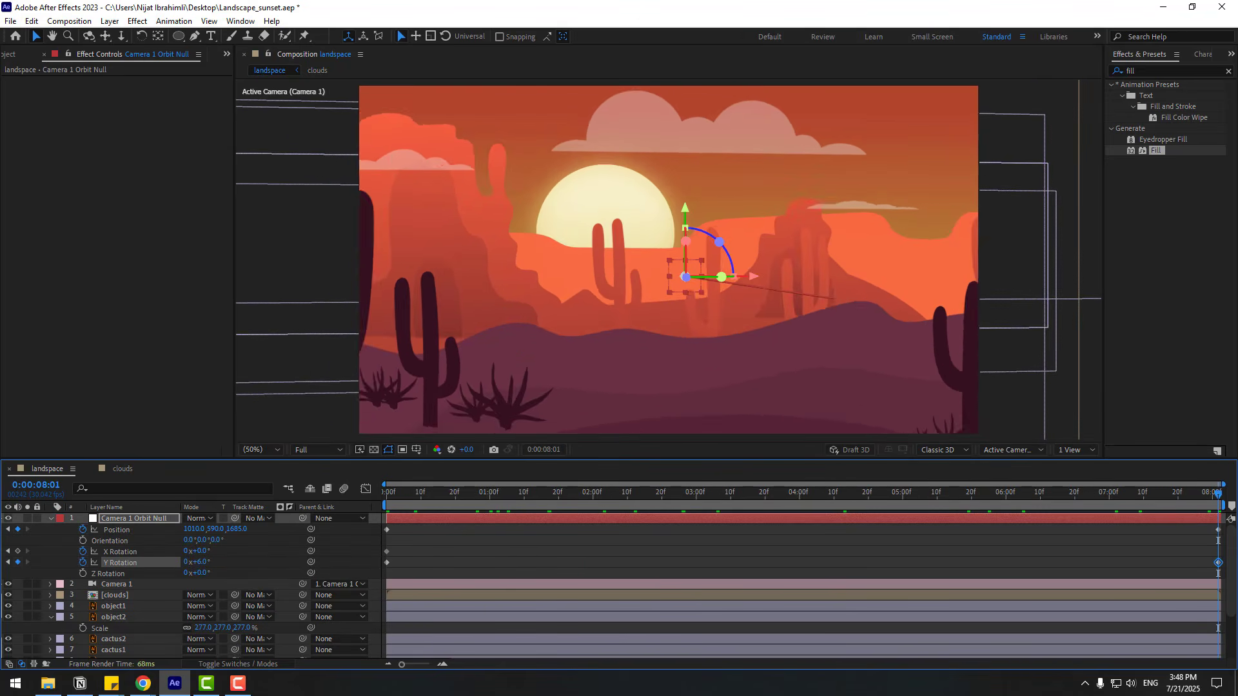
{"action": "left_click", "coordinate": [230, 566]}
{"action": "left_click_drag", "start_coordinate": [202, 551], "coordinate": [199, 550]}
{"action": "left_click", "coordinate": [1060, 528]}
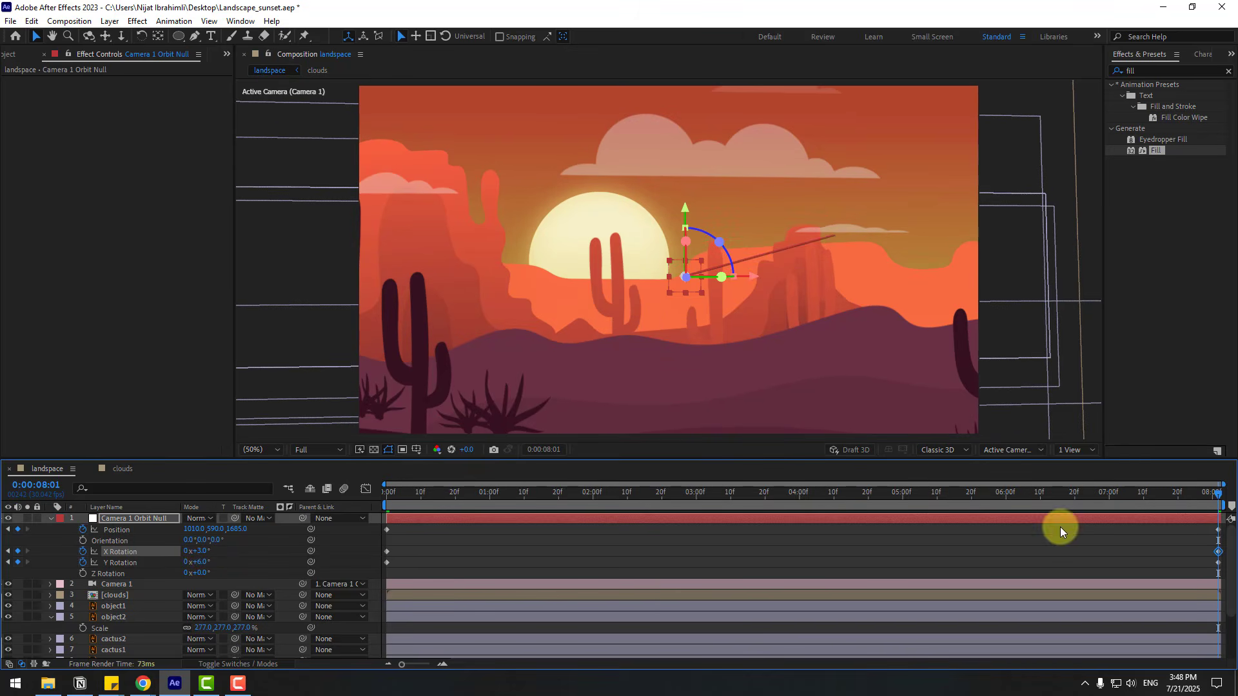
{"action": "left_click_drag", "start_coordinate": [1211, 497], "coordinate": [363, 579]}
{"action": "key", "text": "space"}
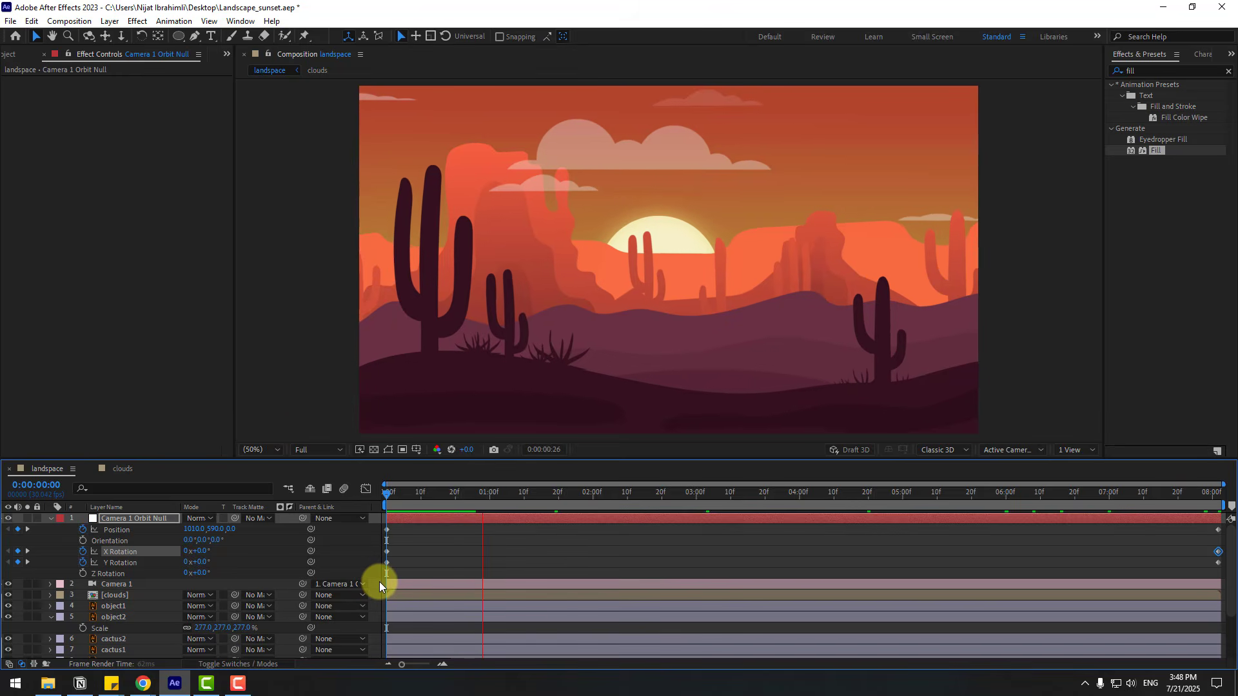